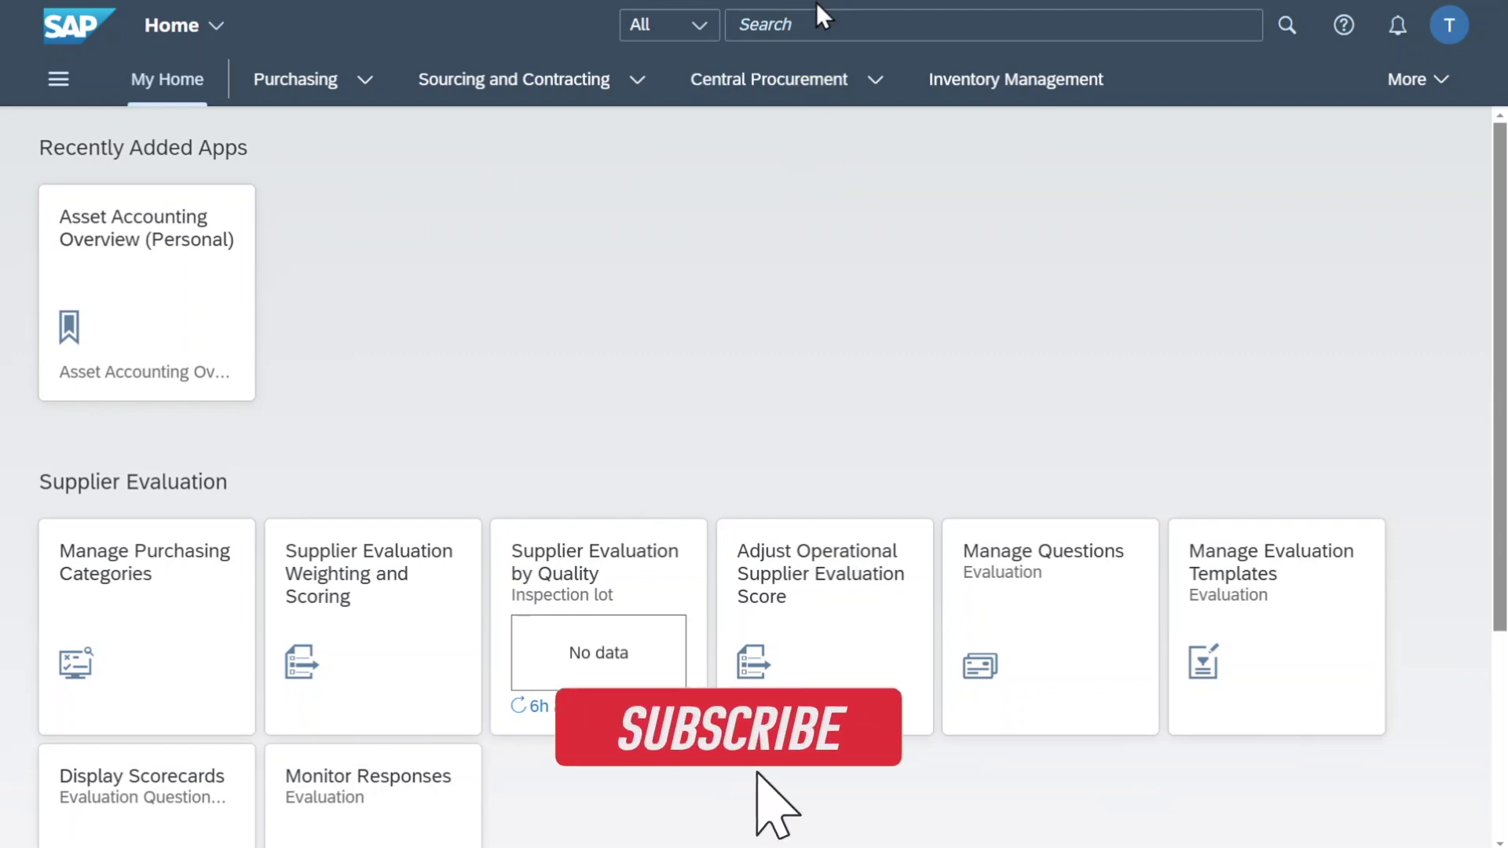
Search for 'display journal entries - in' and launch the Display Journal Entries – In T-Account View app.
left_click(825, 23)
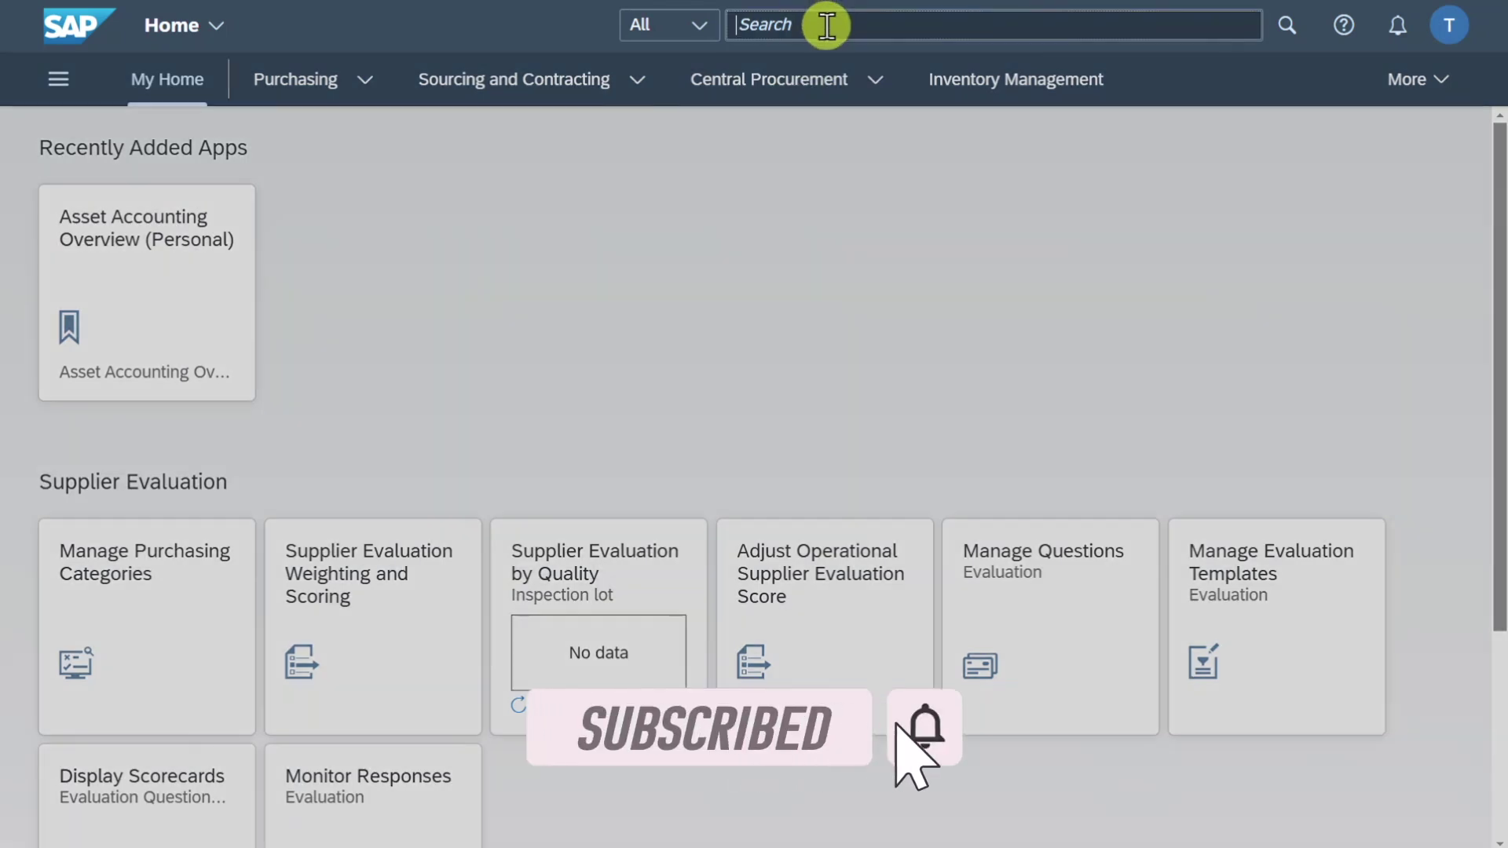
left_click(836, 188)
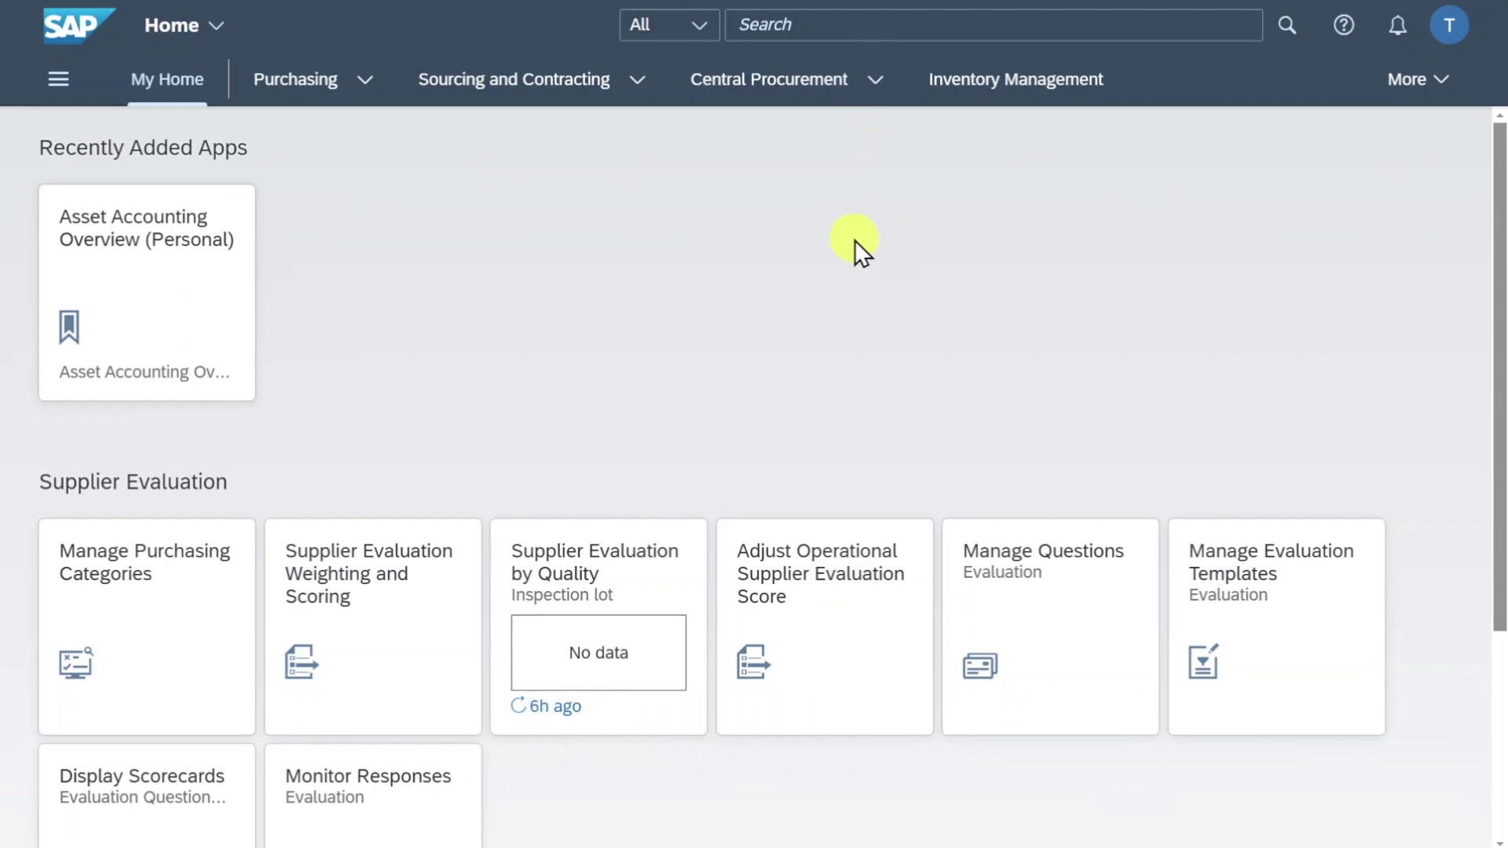
left_click(828, 30)
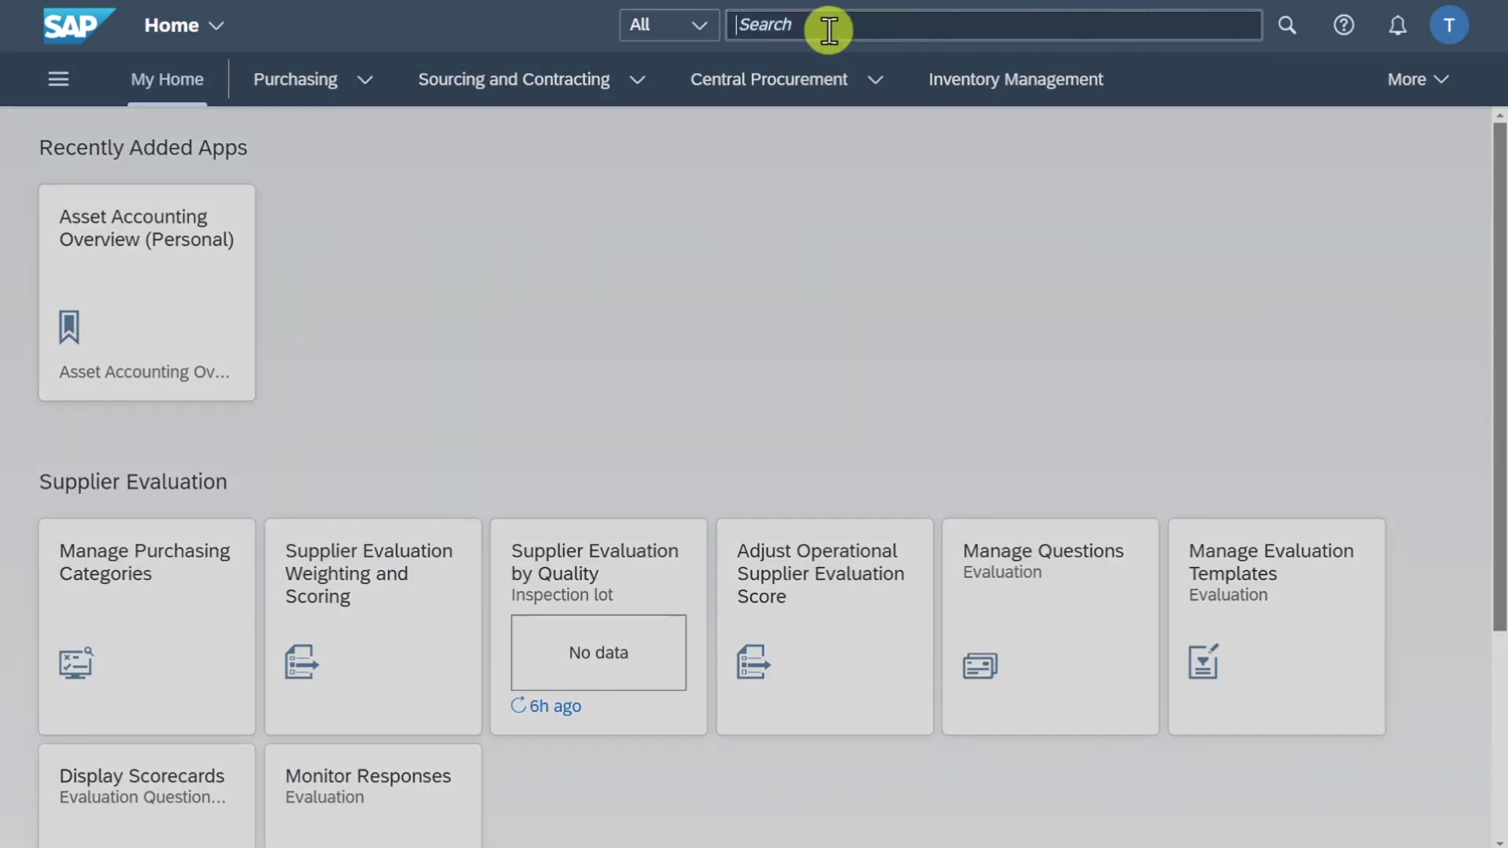
type("display jo")
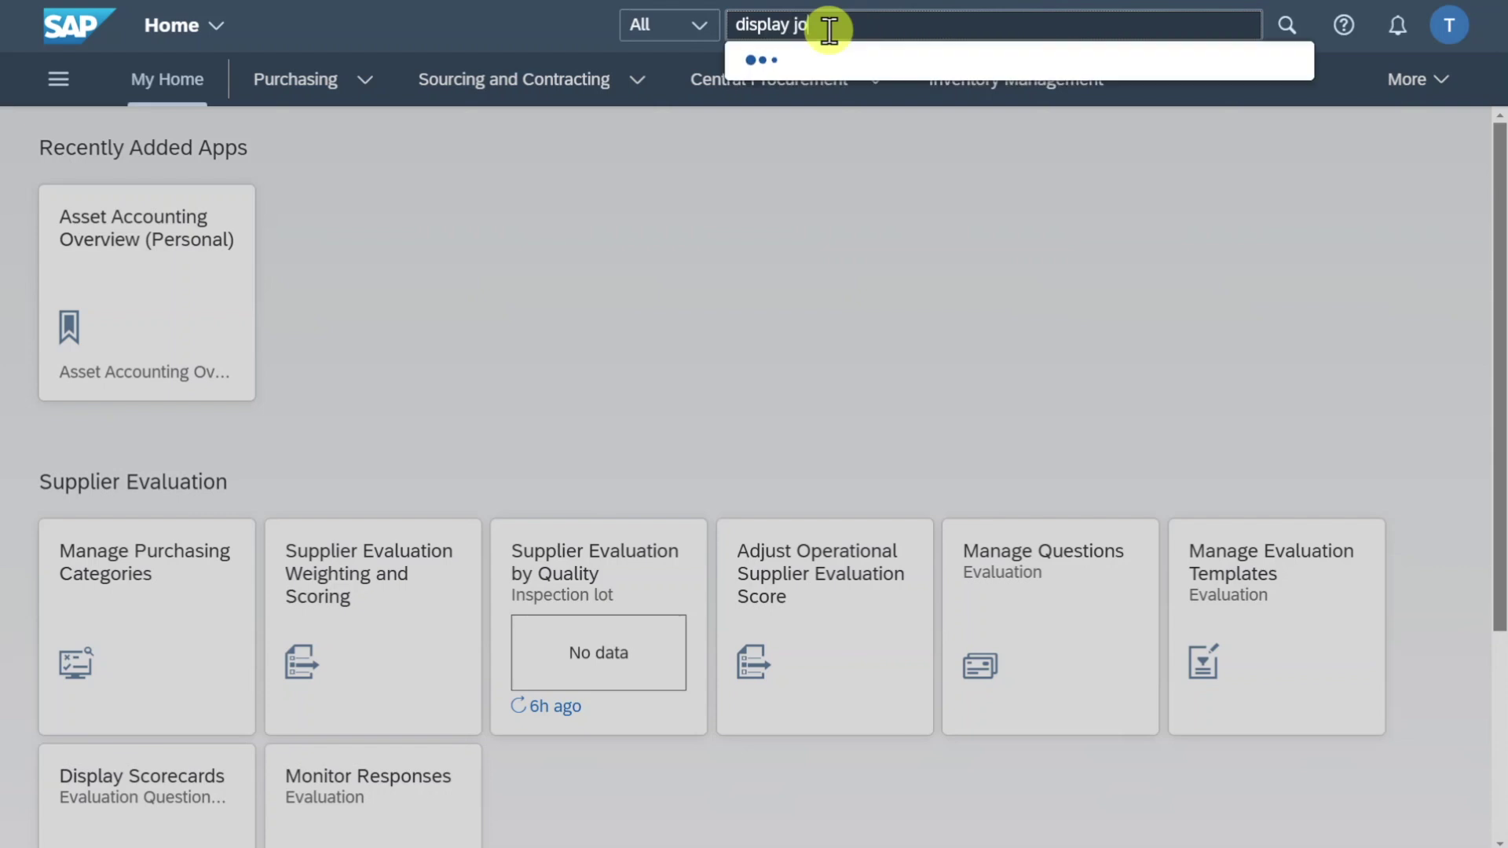
type("urnal entries - in")
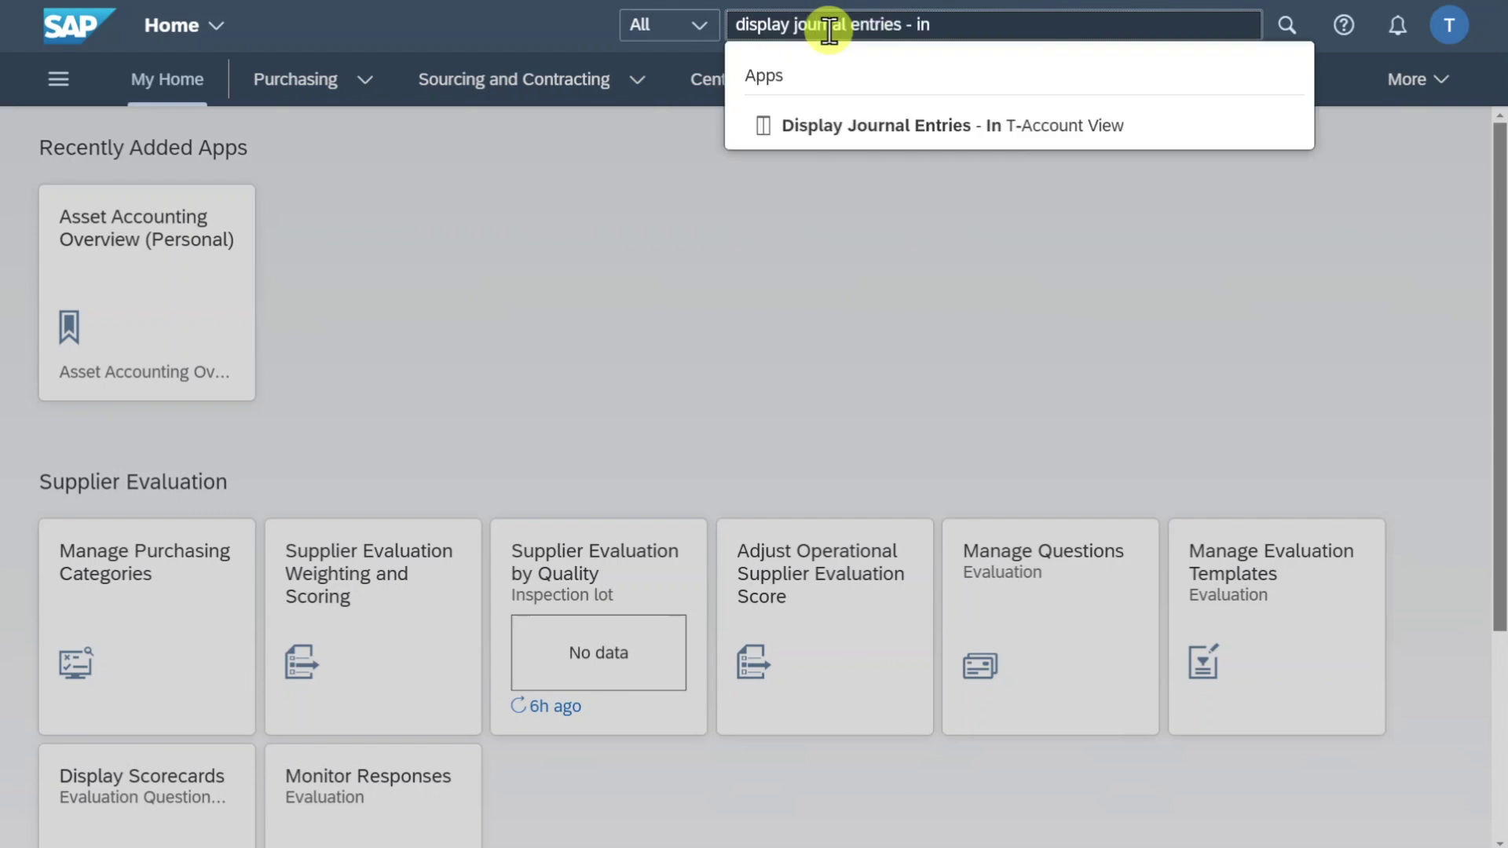
left_click(879, 130)
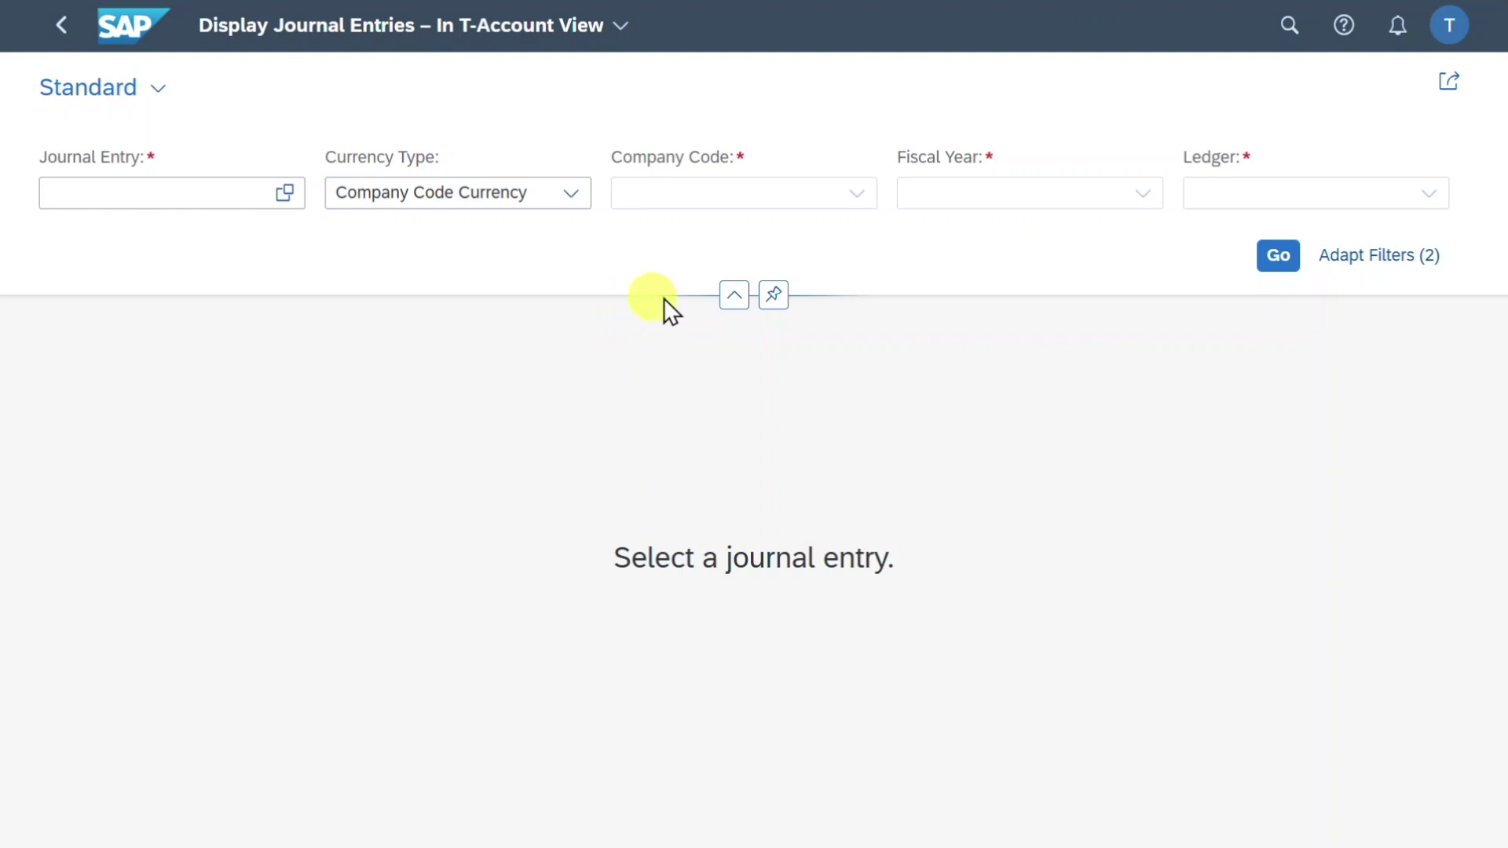
left_click(1450, 32)
left_click(1369, 295)
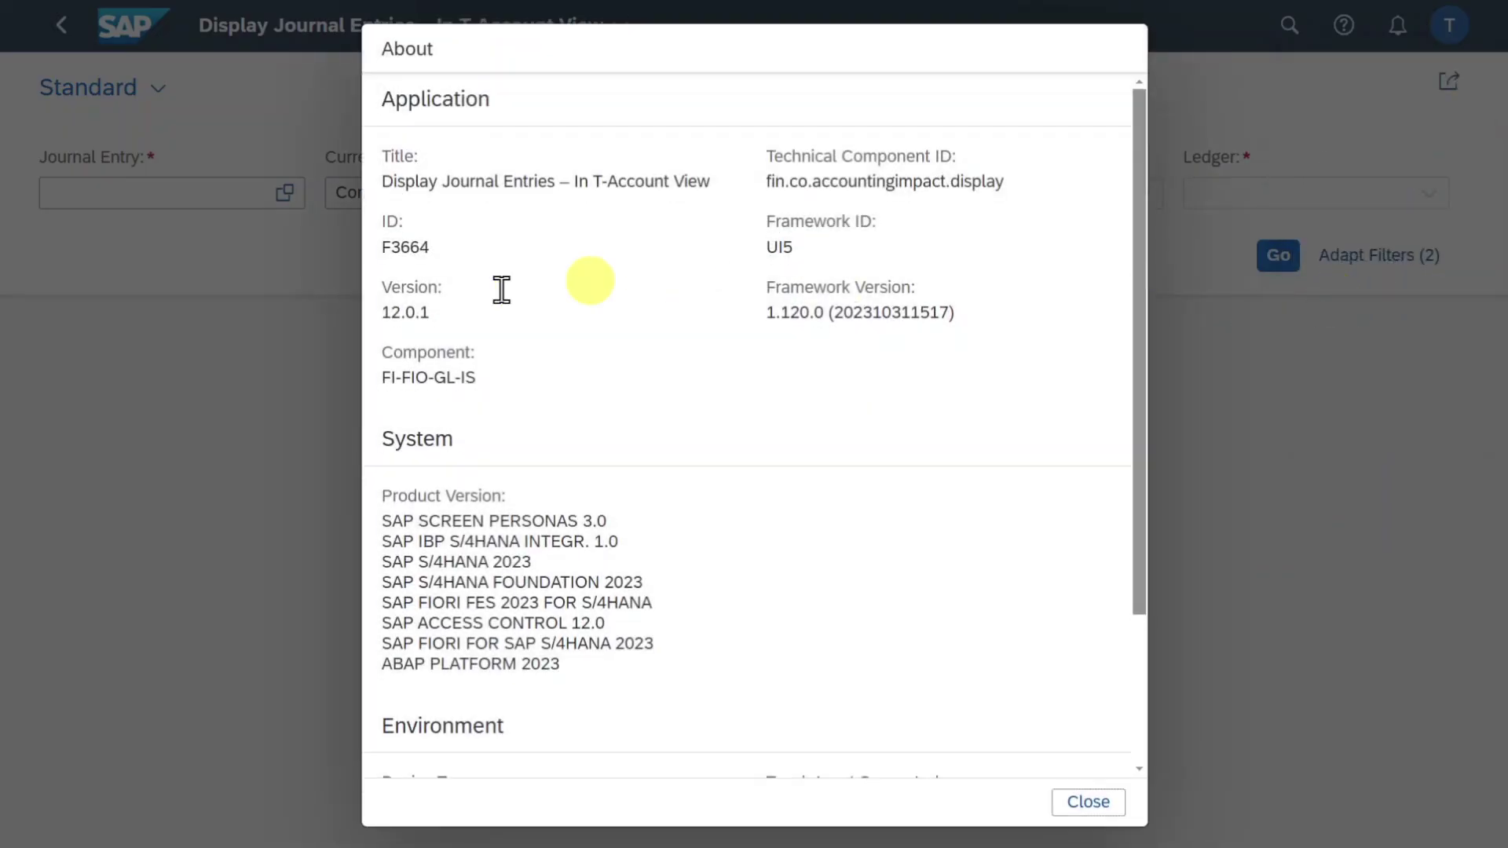
left_click_drag(380, 246, 437, 249)
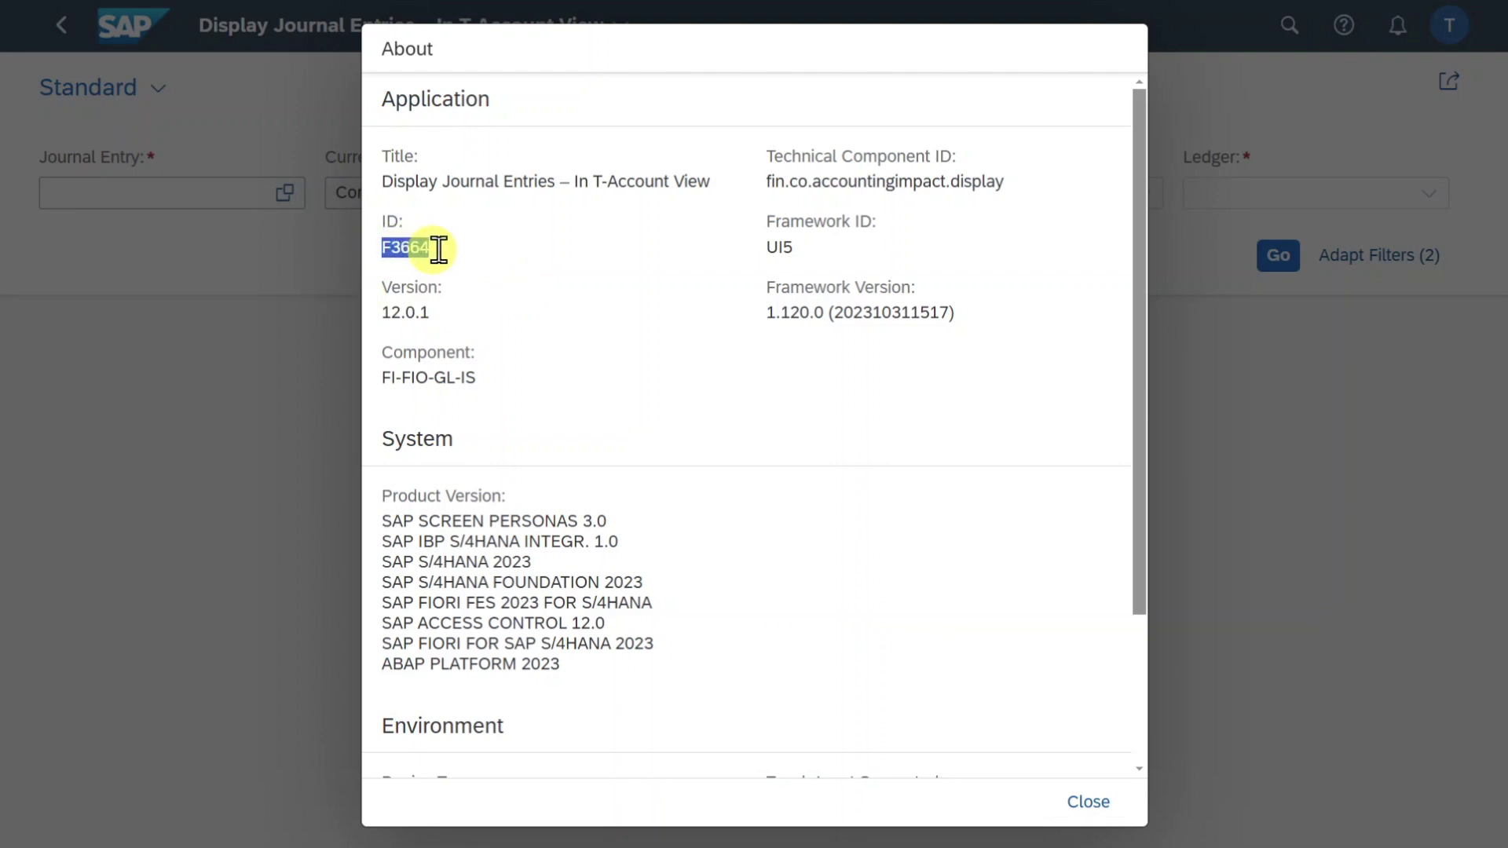
left_click(465, 253)
left_click(1082, 796)
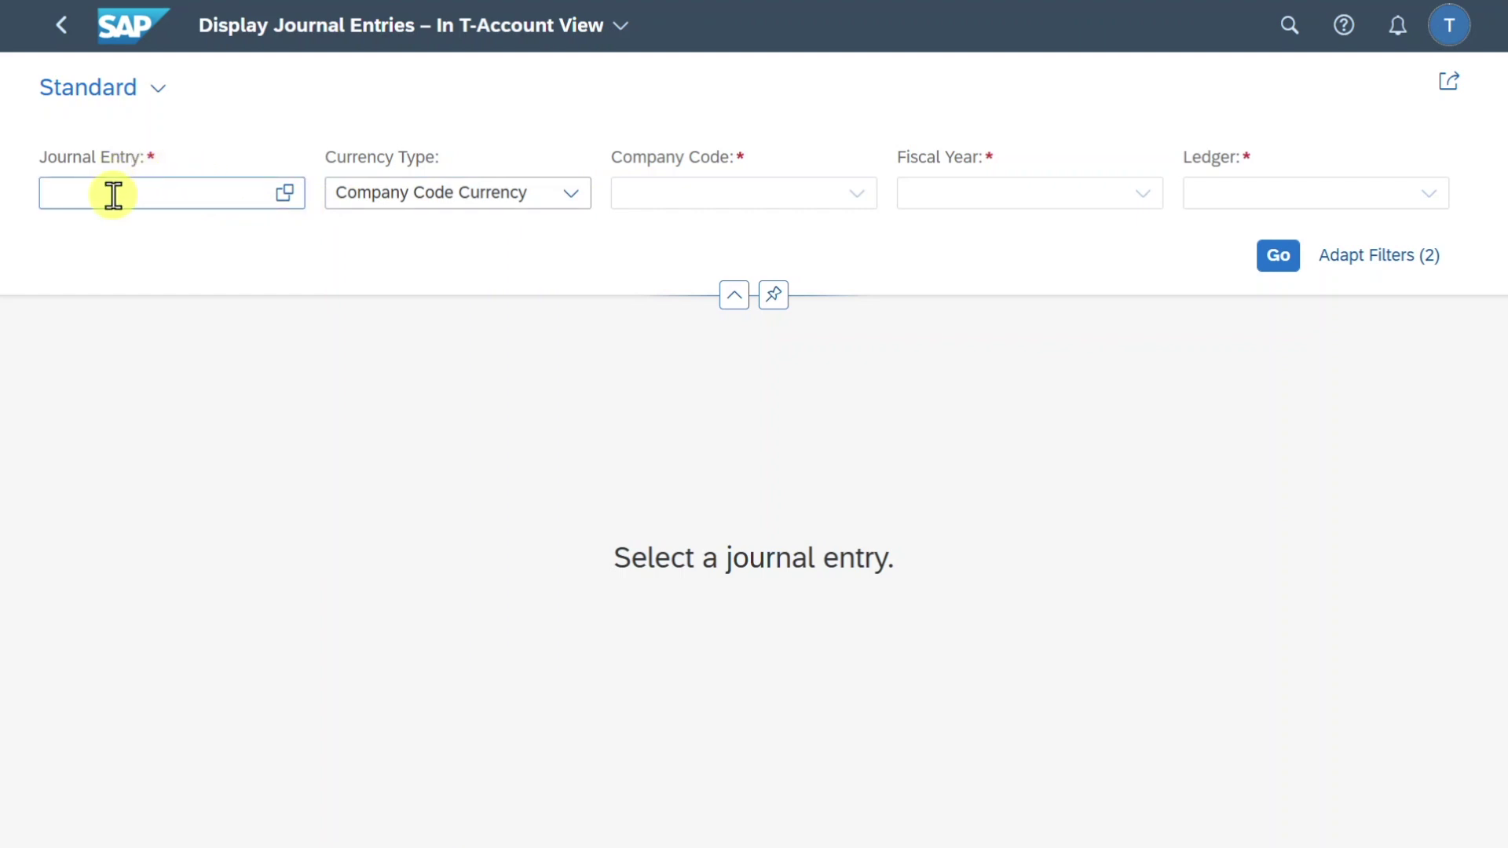
left_click(284, 193)
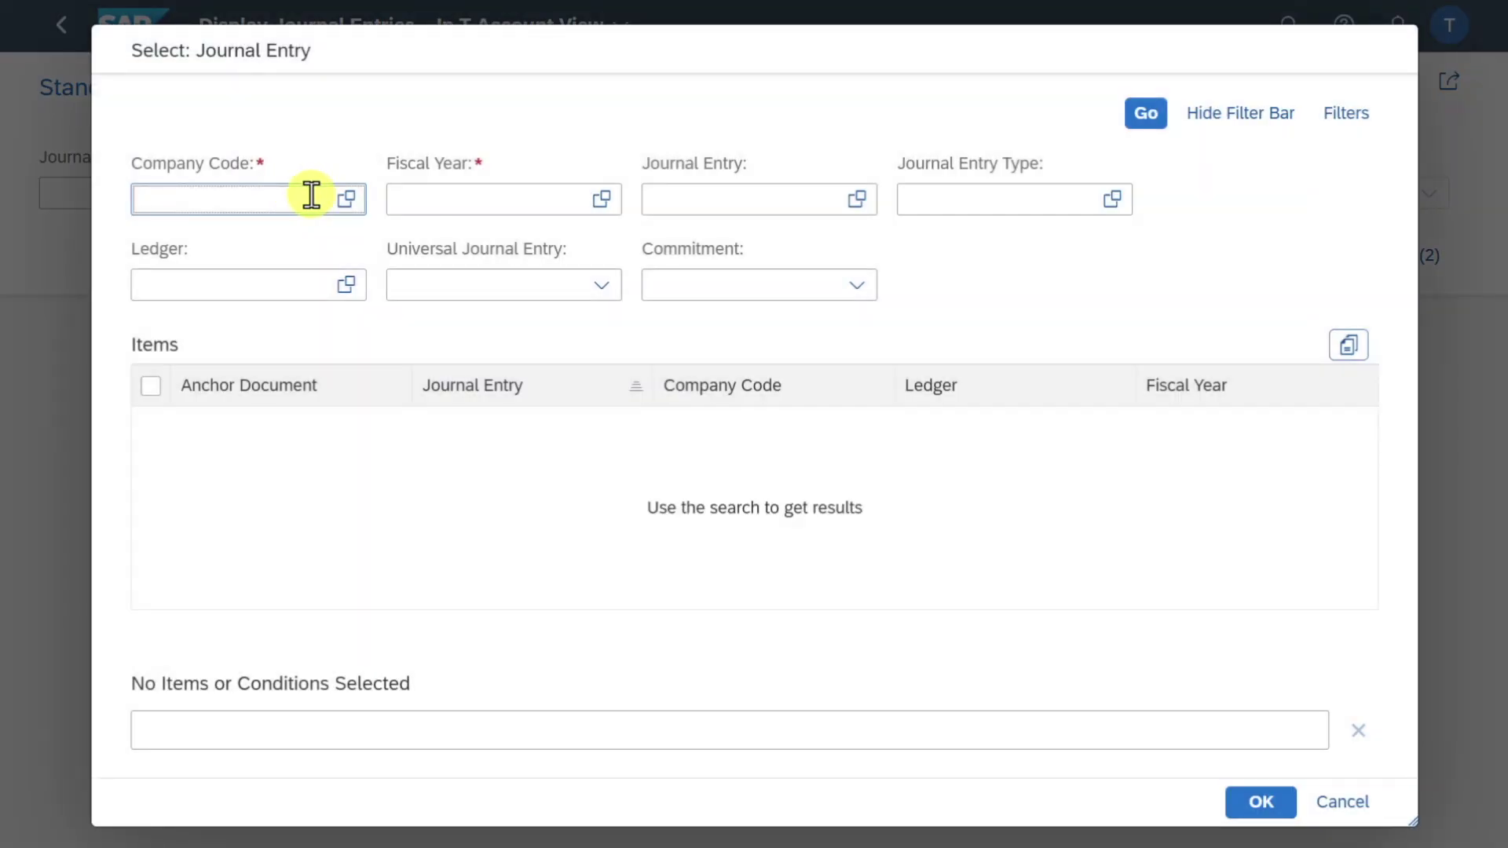
Search journal entries for company code 1010 and fiscal year 2024.
key("Tab")
type("2")
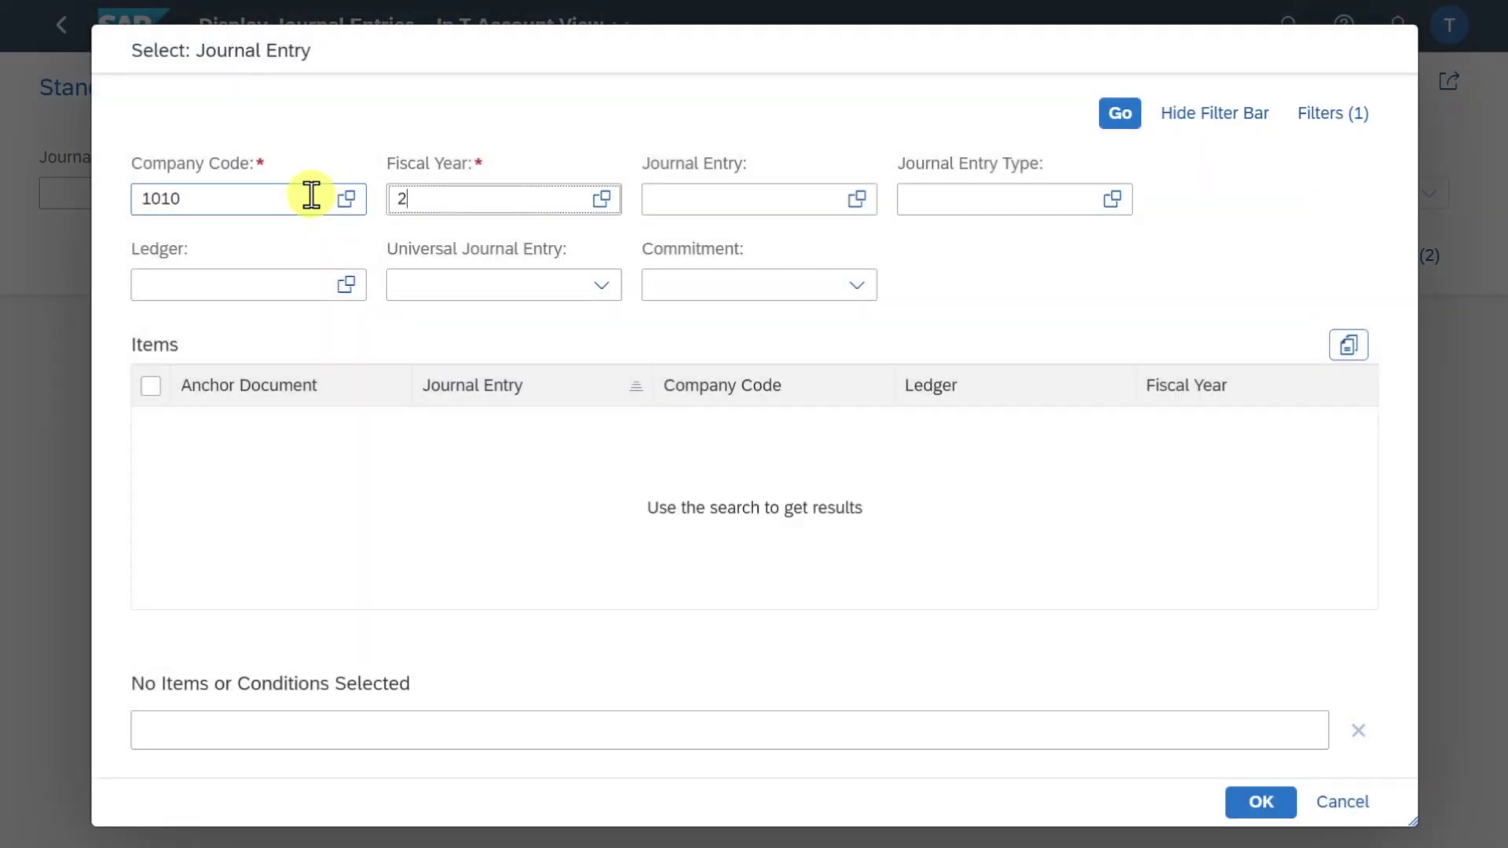
type("022024")
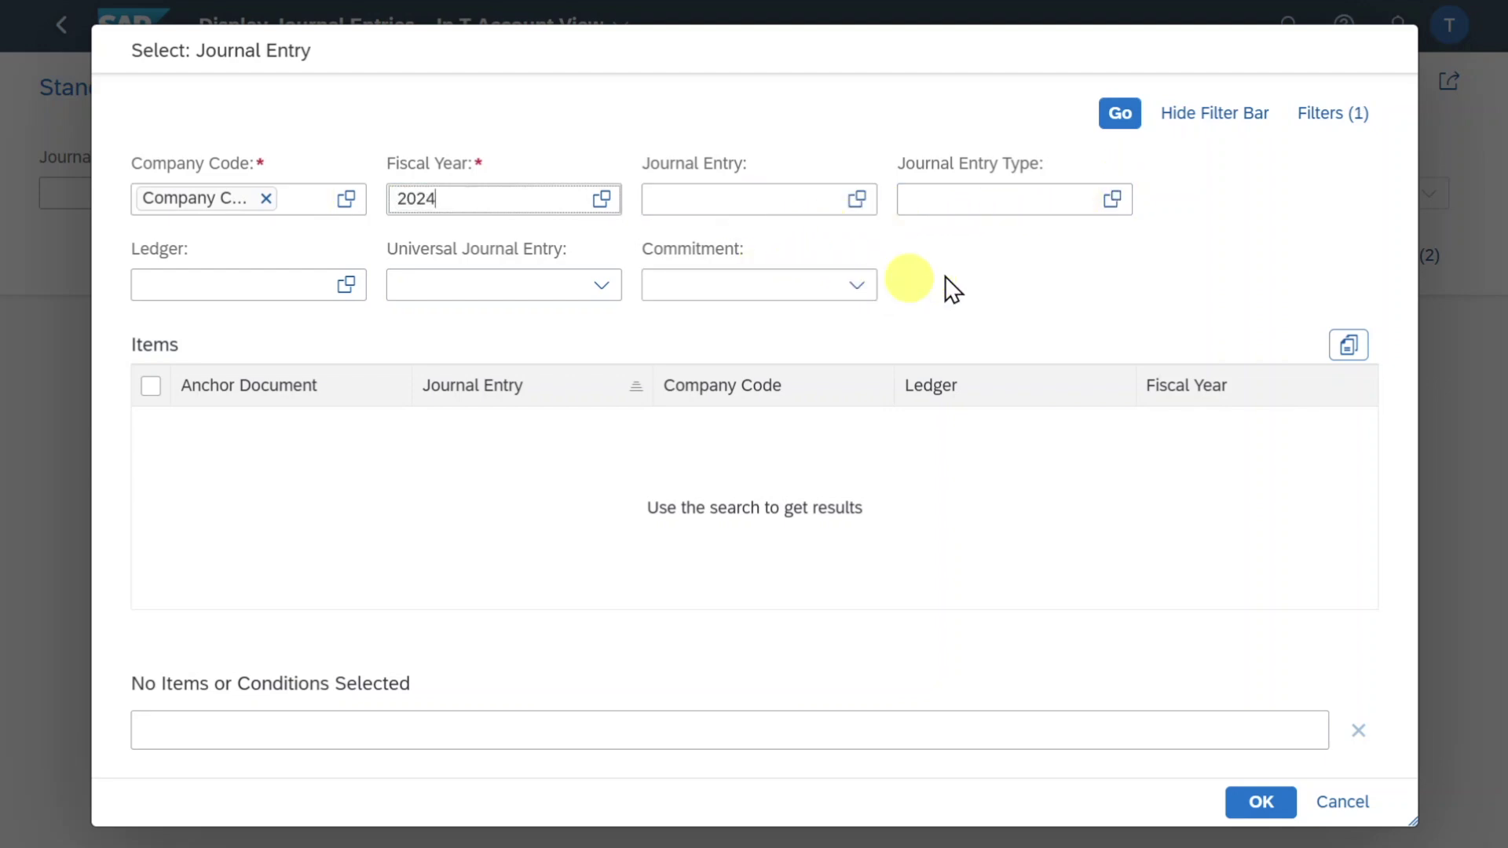
left_click(1120, 120)
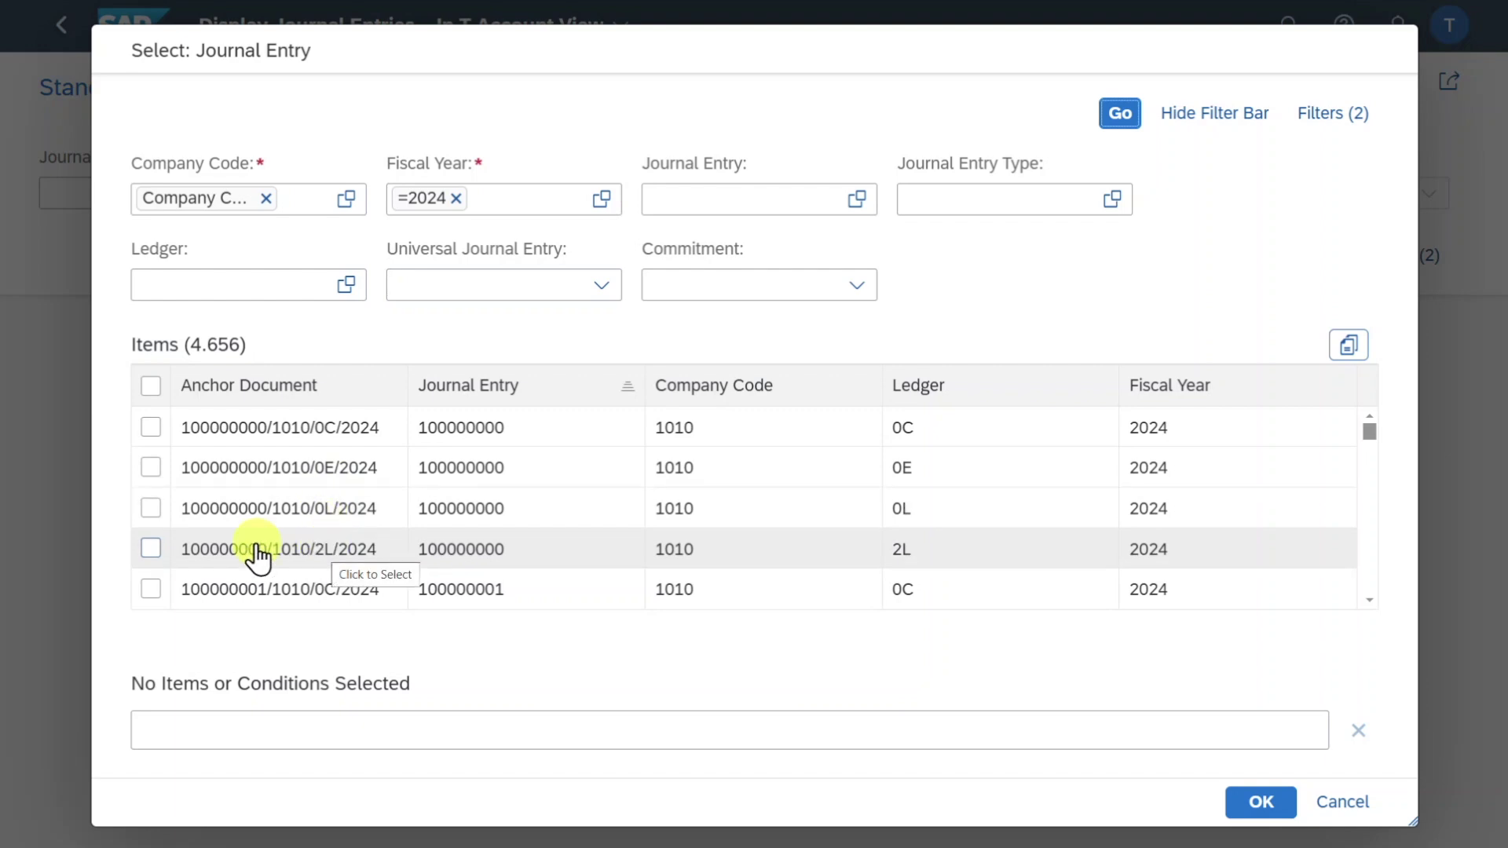
Select the 2L, 0L, 0E and 0C ledger versions of journal entry 100000000 and confirm.
left_click(151, 550)
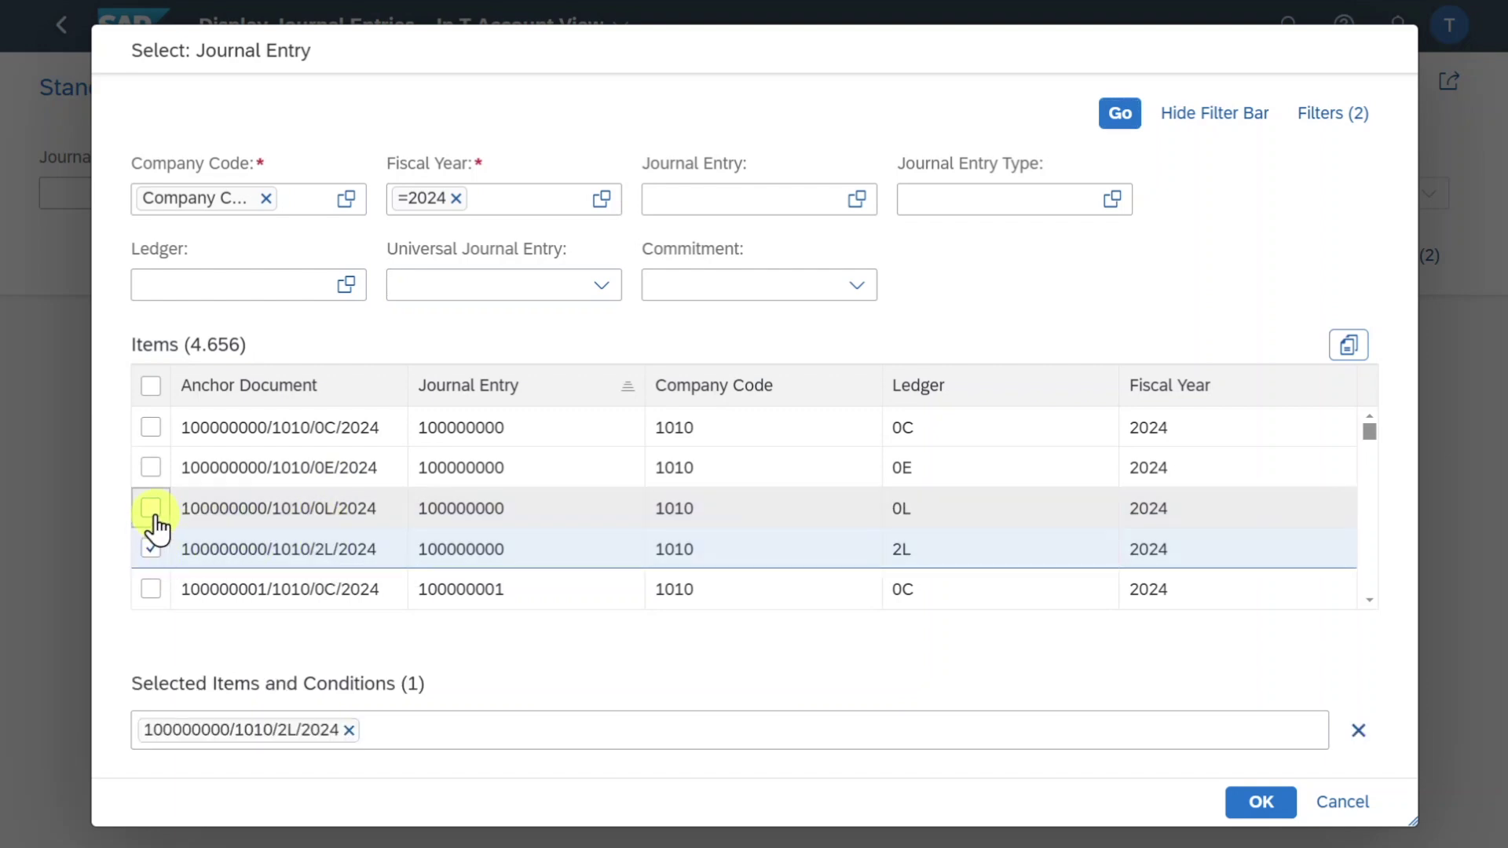
left_click(152, 512)
left_click(153, 473)
left_click(155, 433)
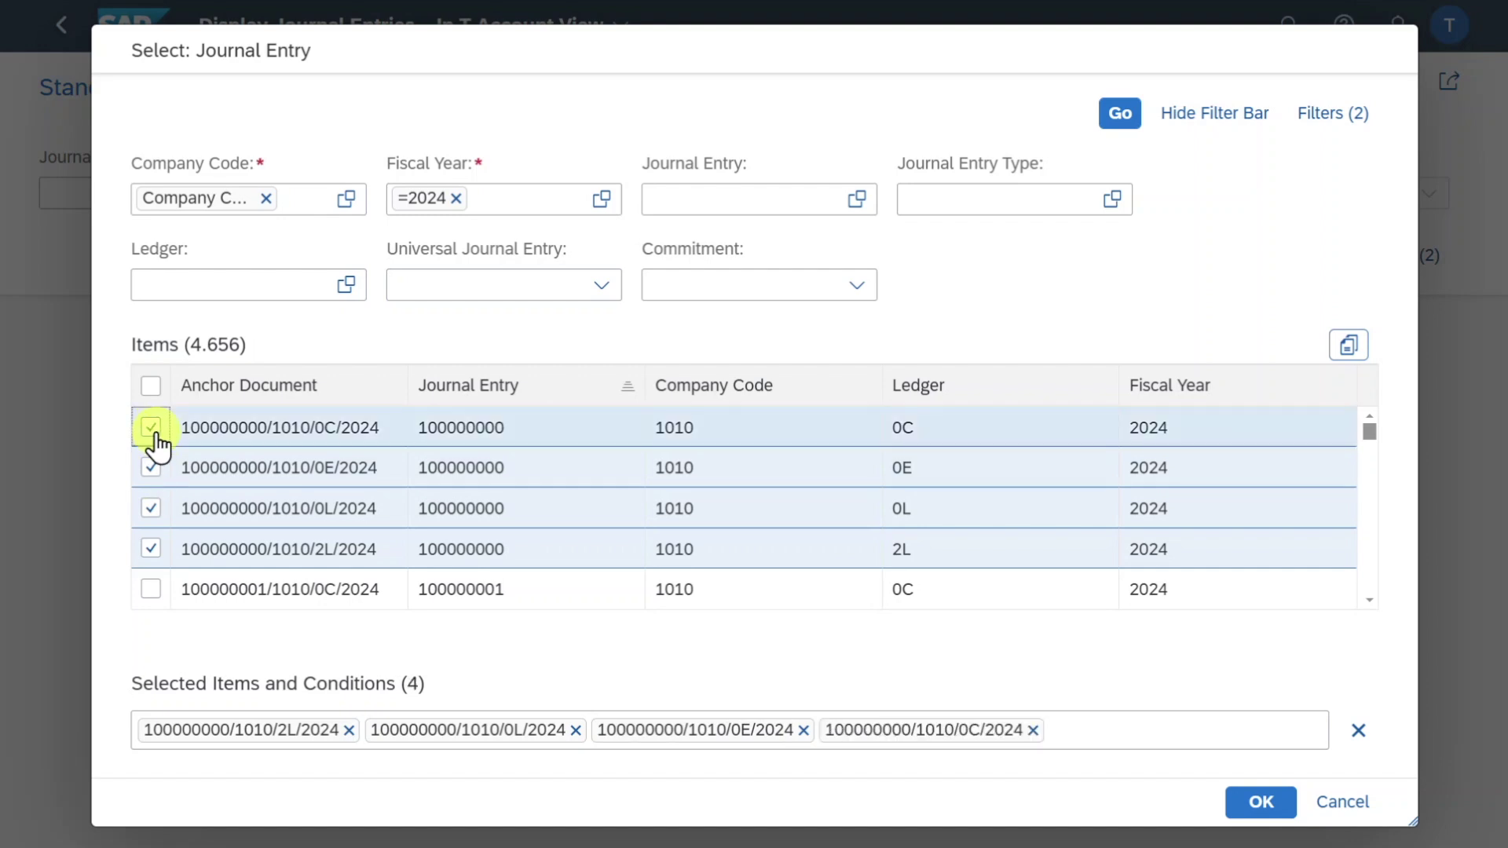
left_click(1257, 802)
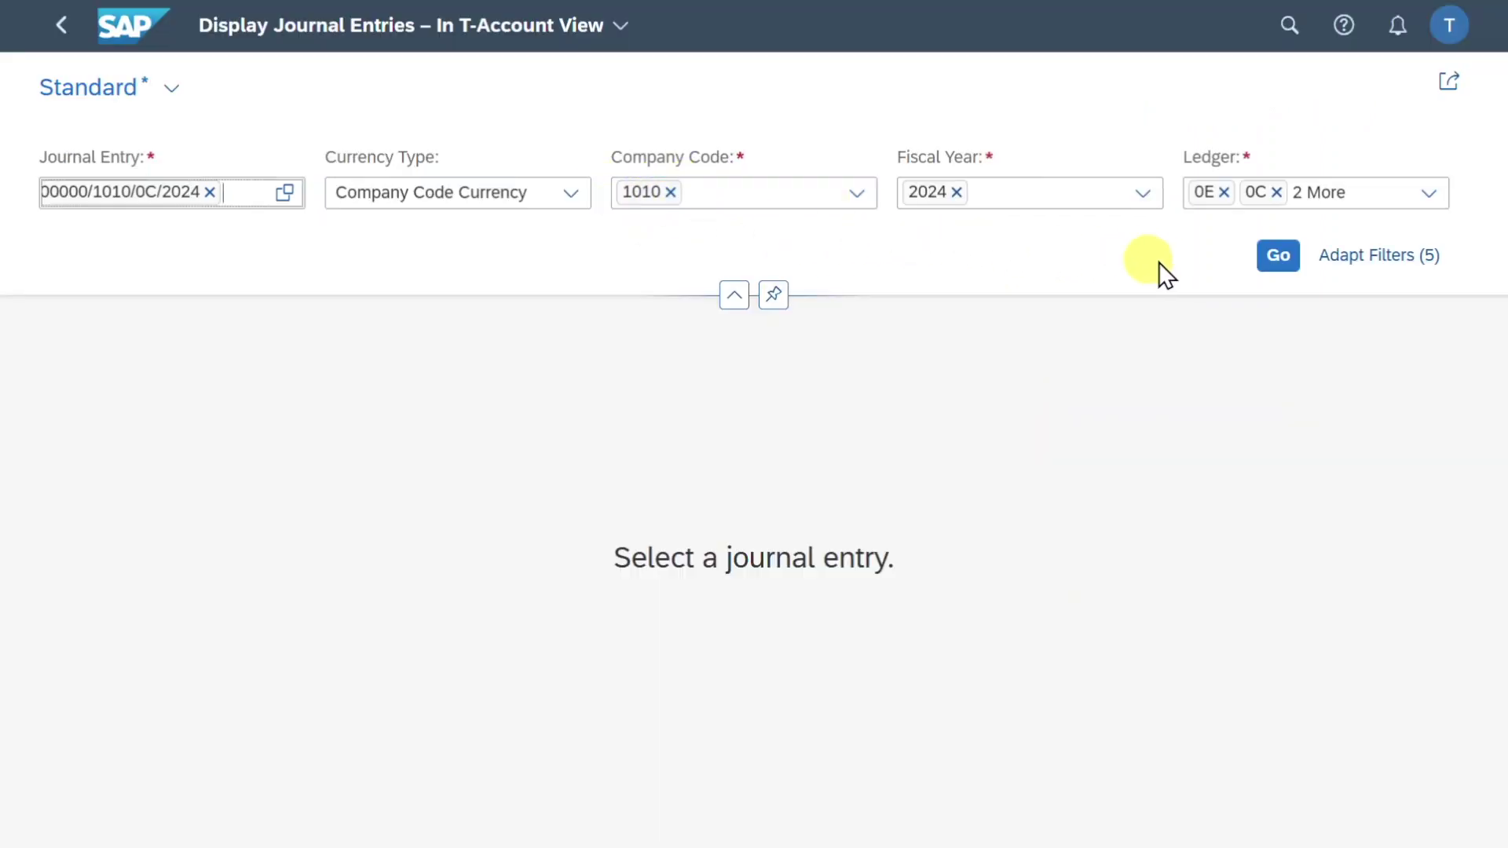
Load the four selected journal entries to display their accounting impact as T-accounts.
left_click(1282, 259)
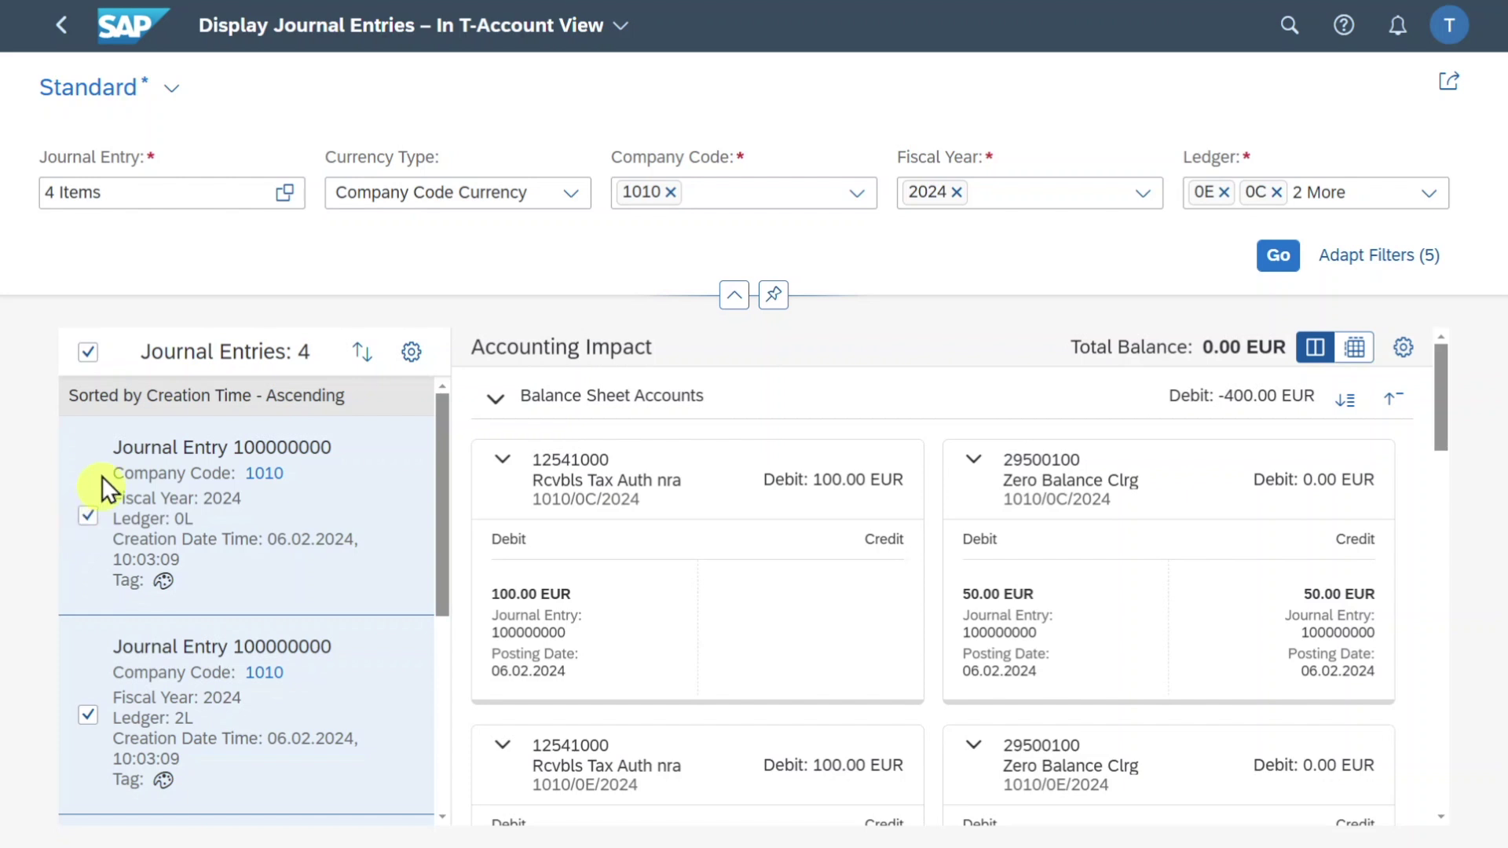
Limit the accounting impact to the first two journal entries, ledgers 0L and 2L.
left_click(87, 353)
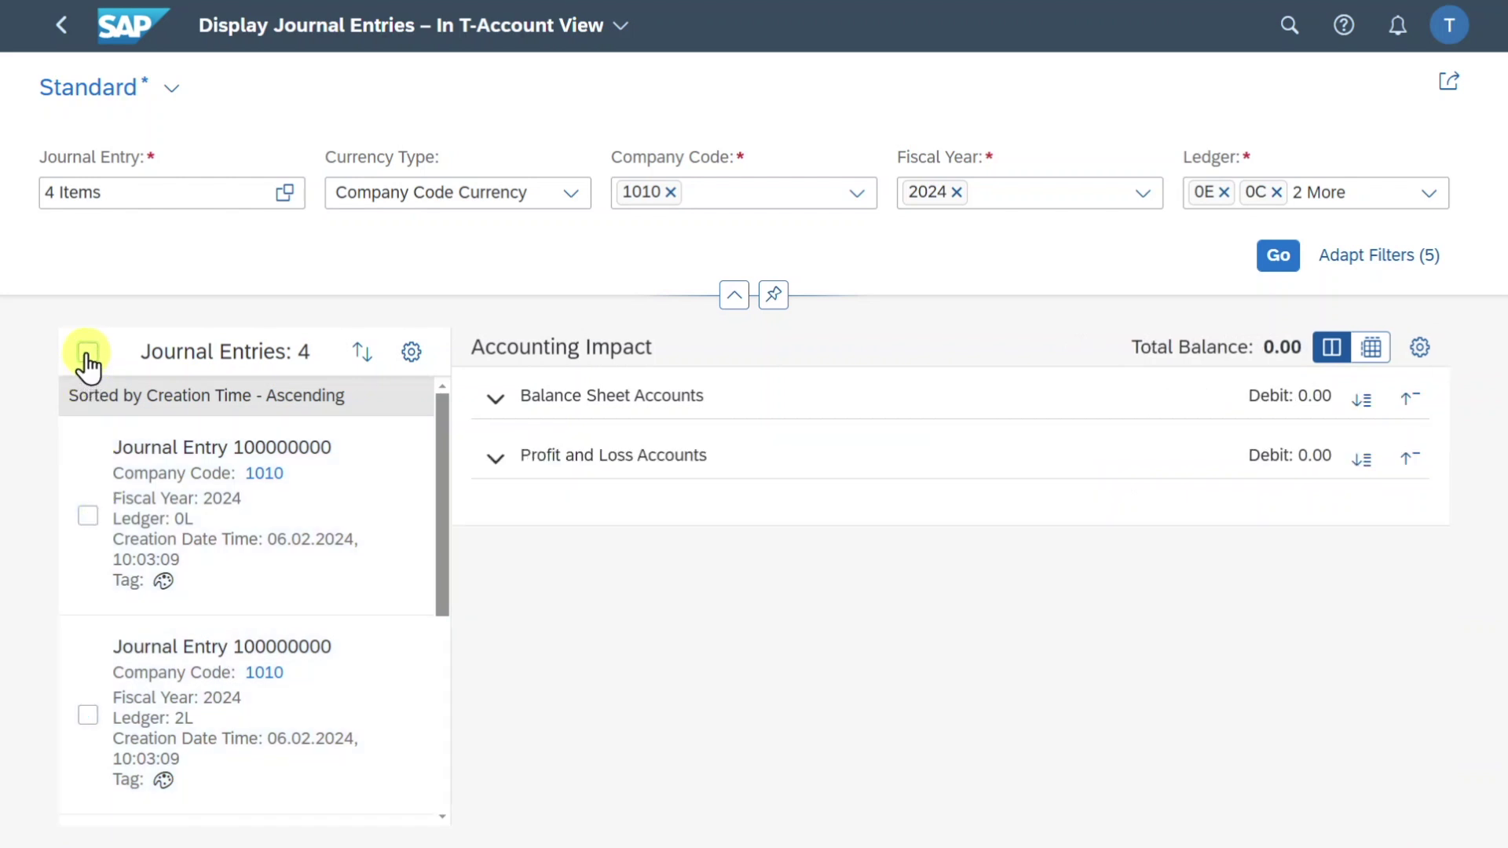
left_click(88, 517)
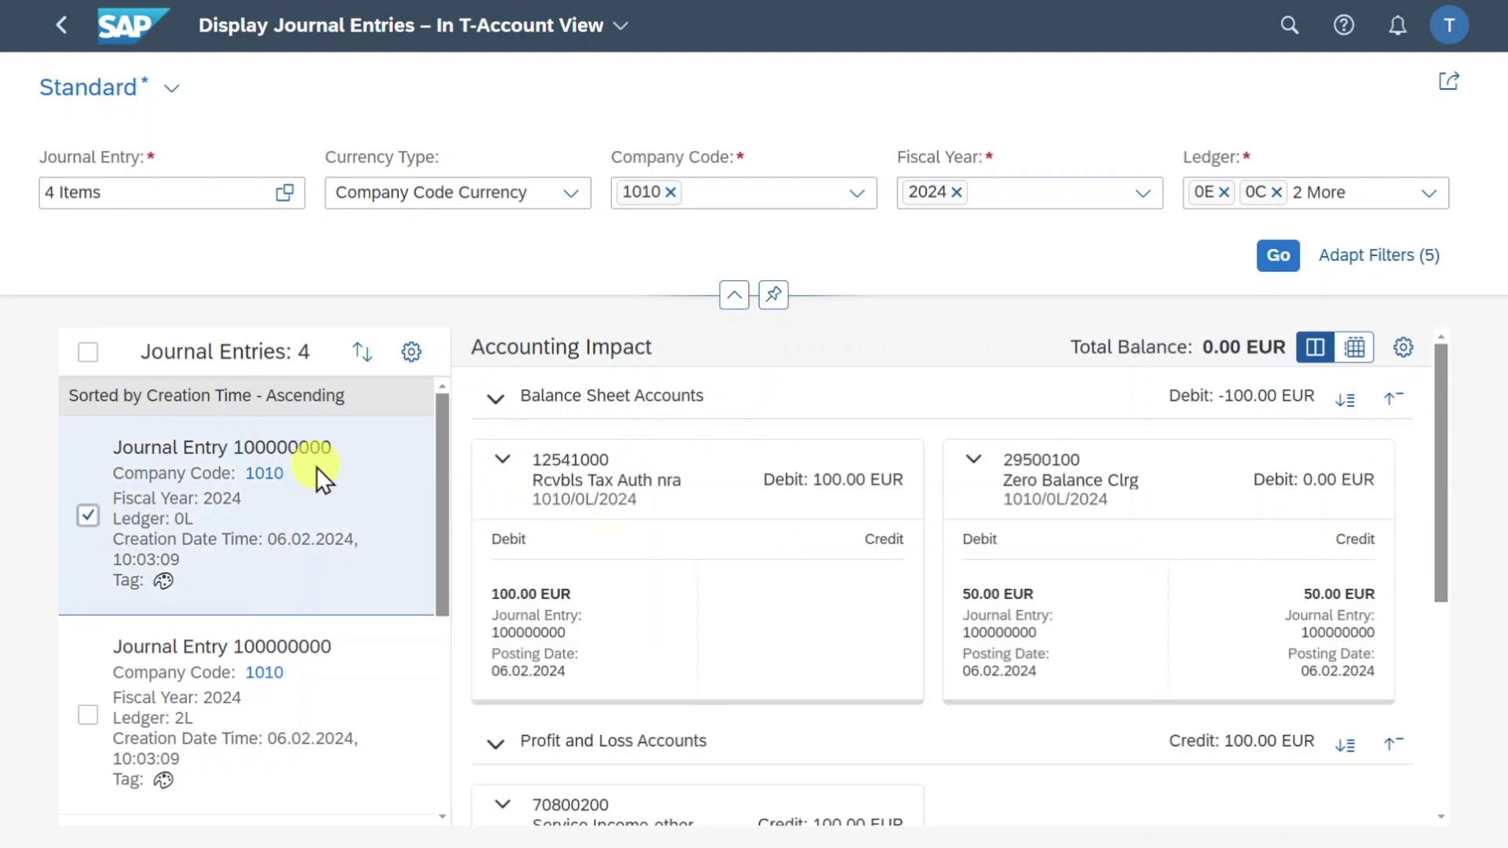
left_click(88, 715)
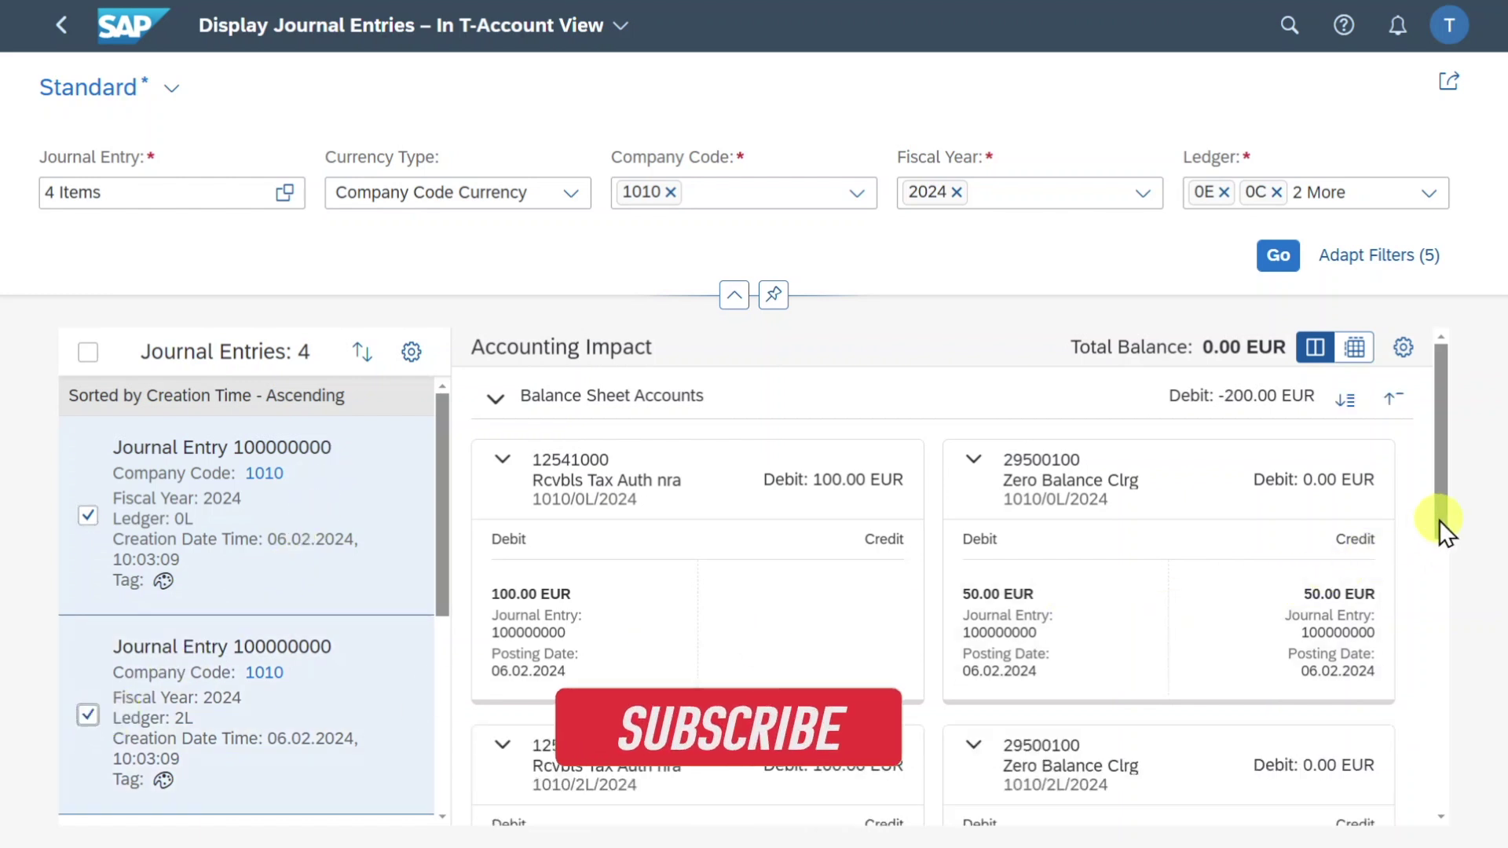
left_click_drag(1439, 520, 1471, 461)
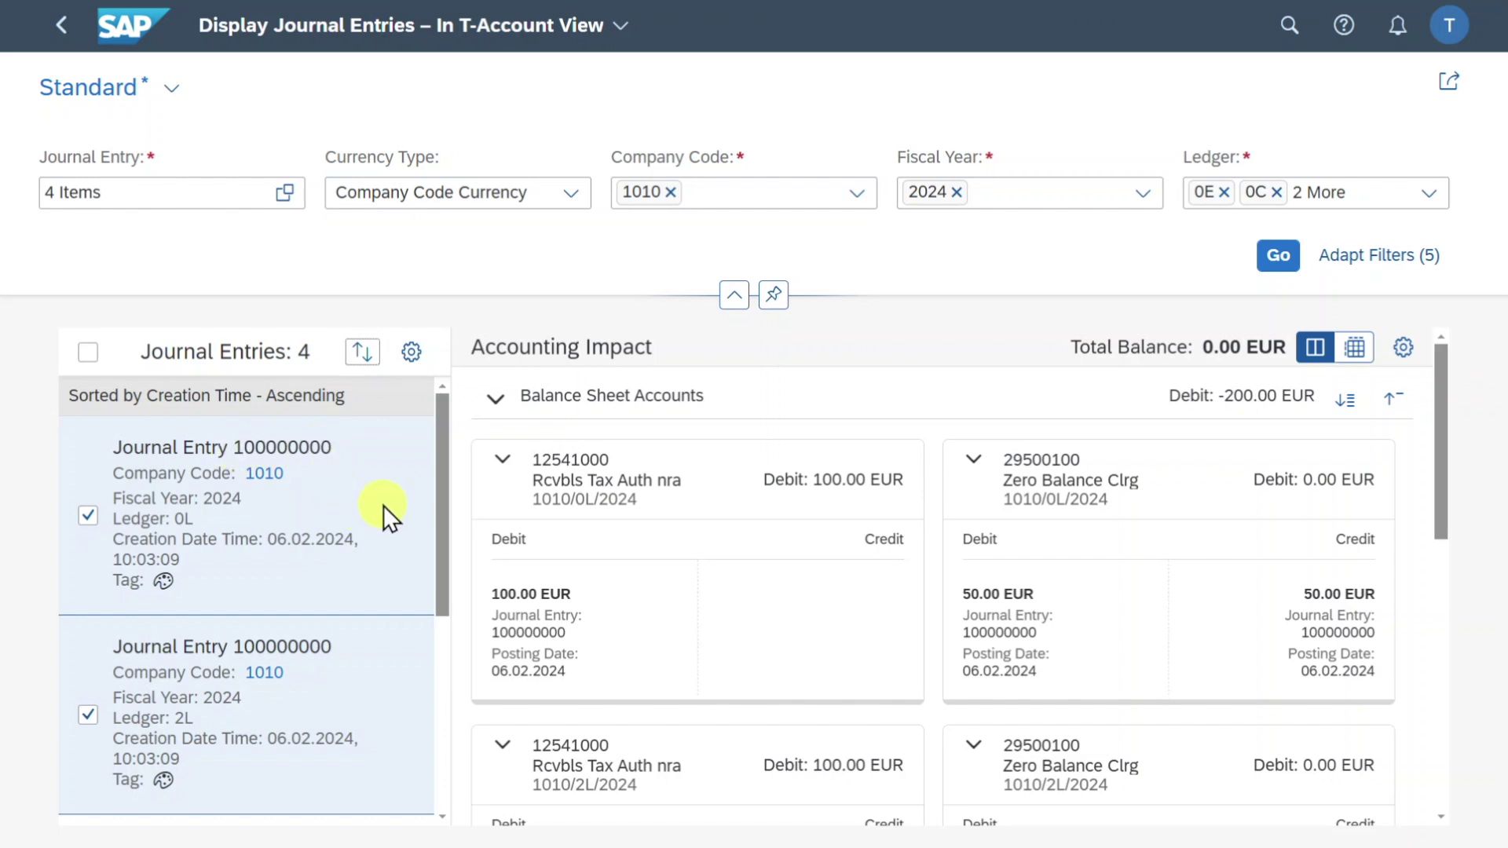
Sort the journal entry list by creation time in descending order.
left_click(362, 353)
left_click(362, 353)
left_click(361, 353)
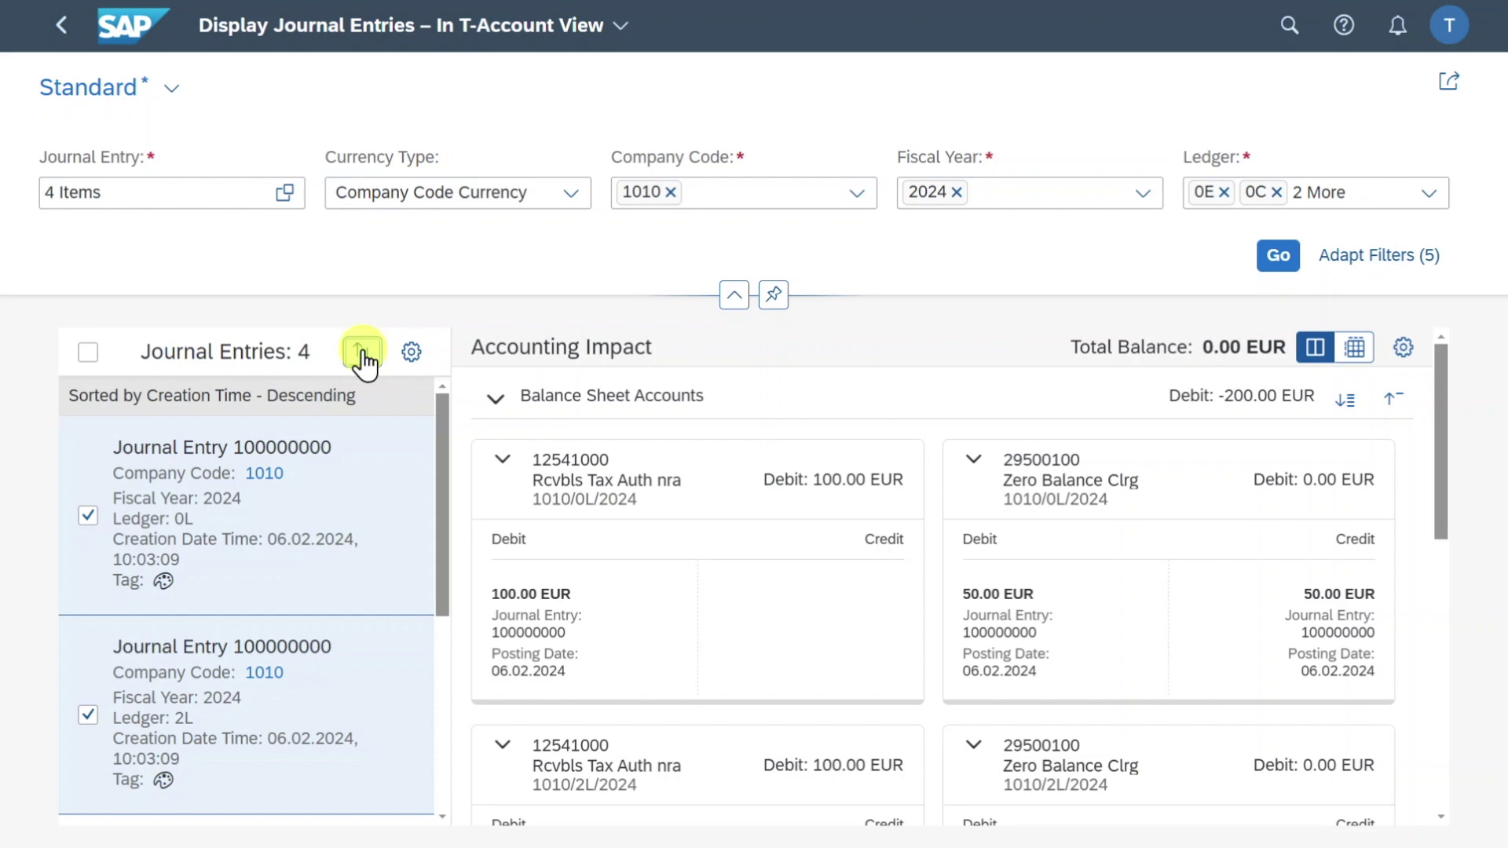
left_click(409, 353)
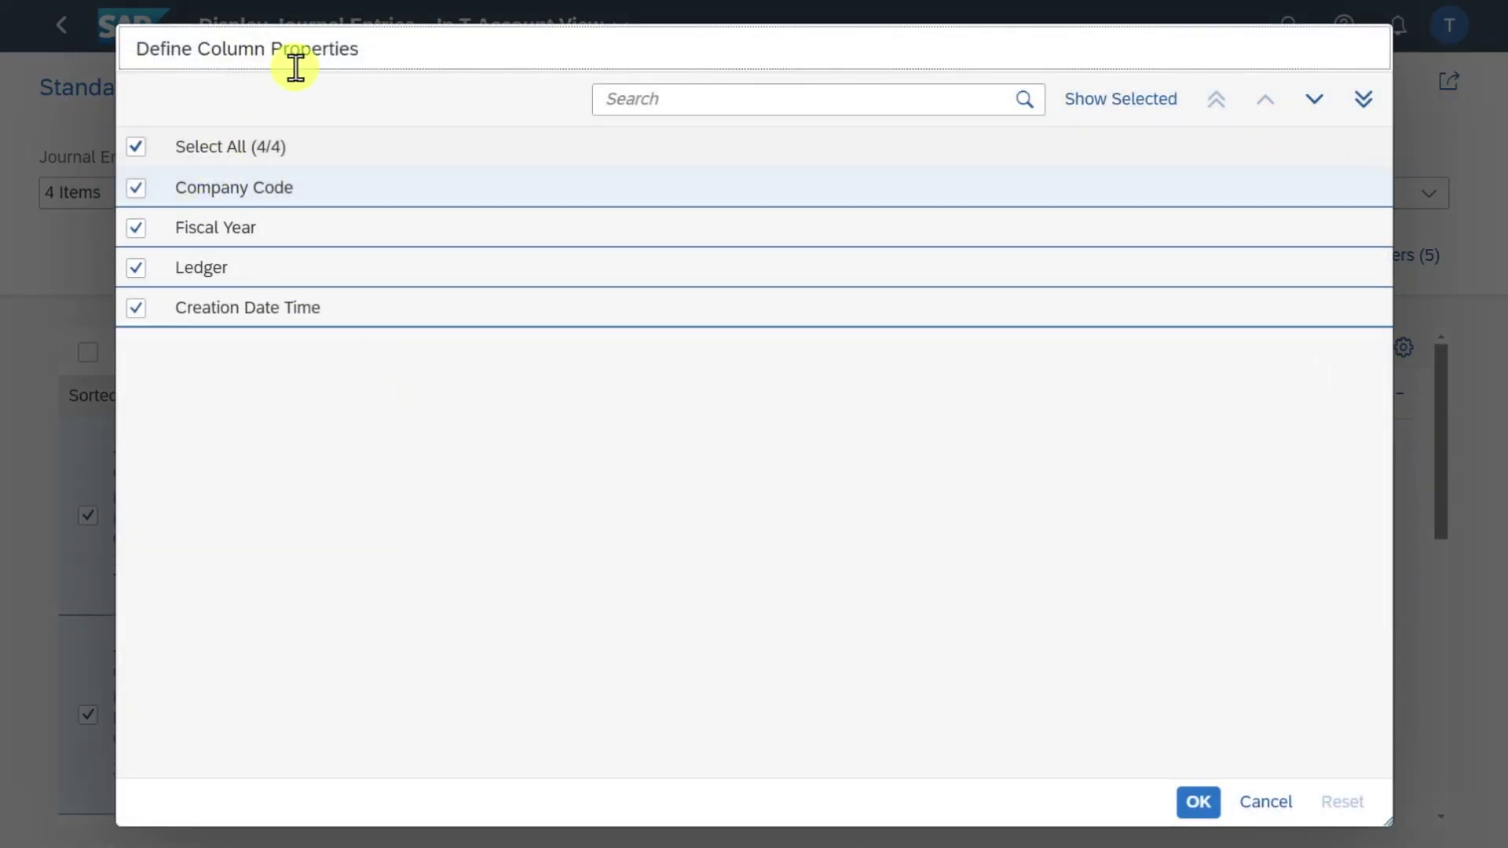
Add Creation Date Time and Fiscal Year to the fields shown on each journal entry.
left_click(165, 268)
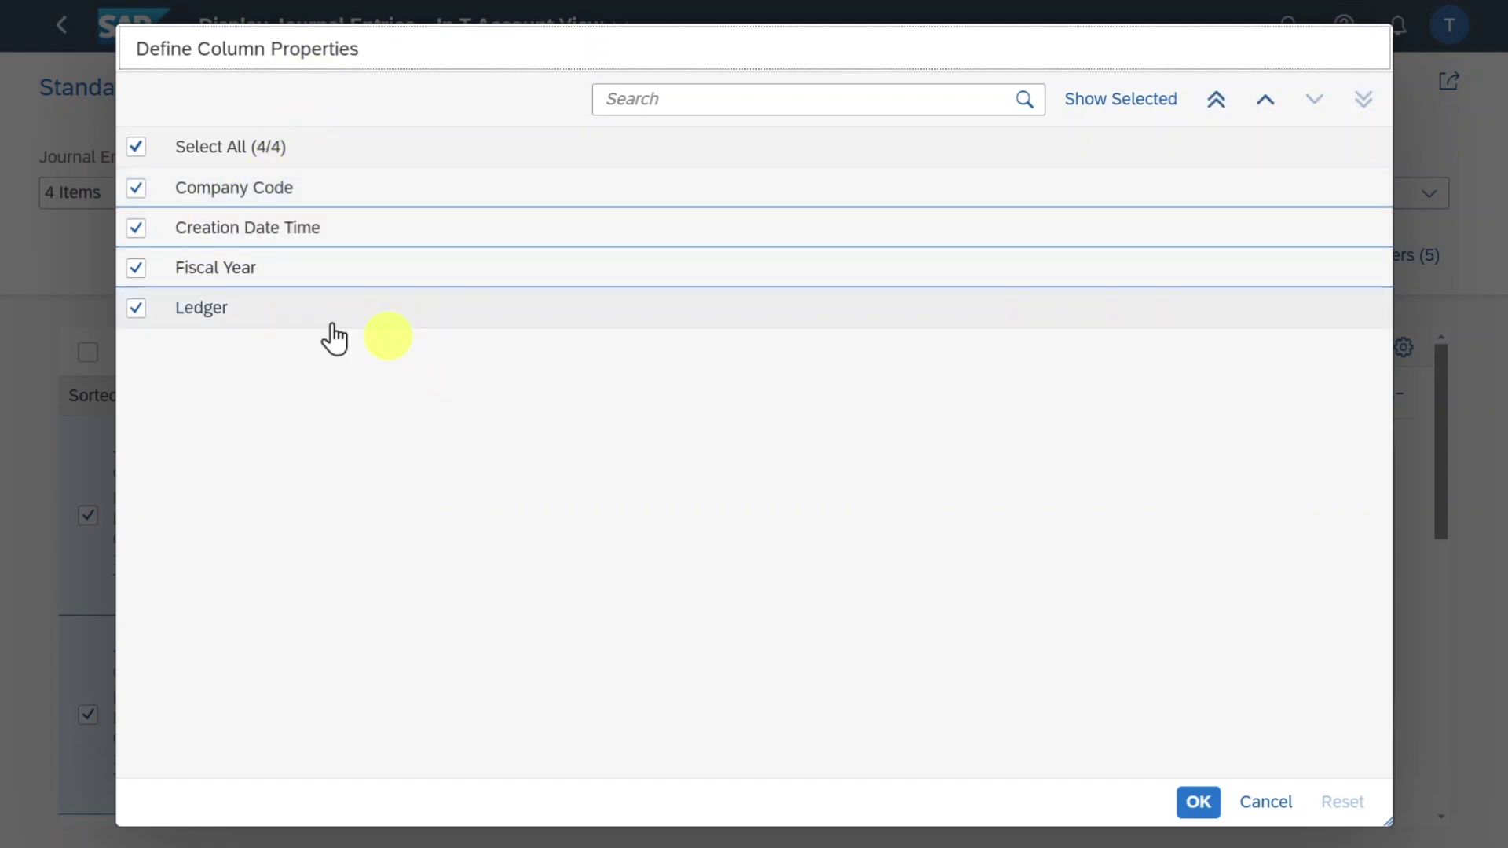
left_click(136, 228)
left_click(135, 267)
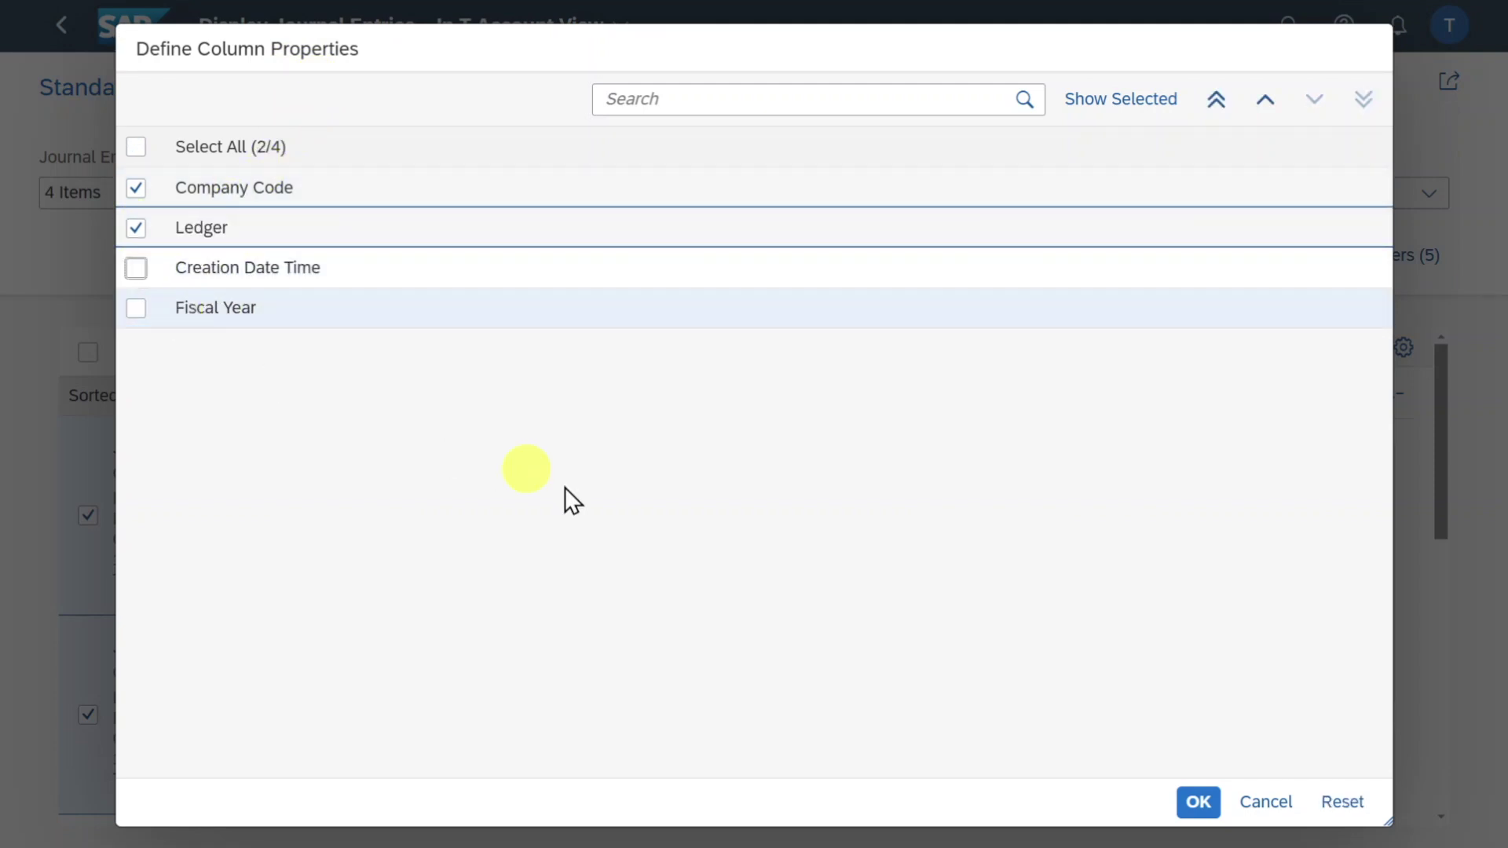
left_click(1202, 805)
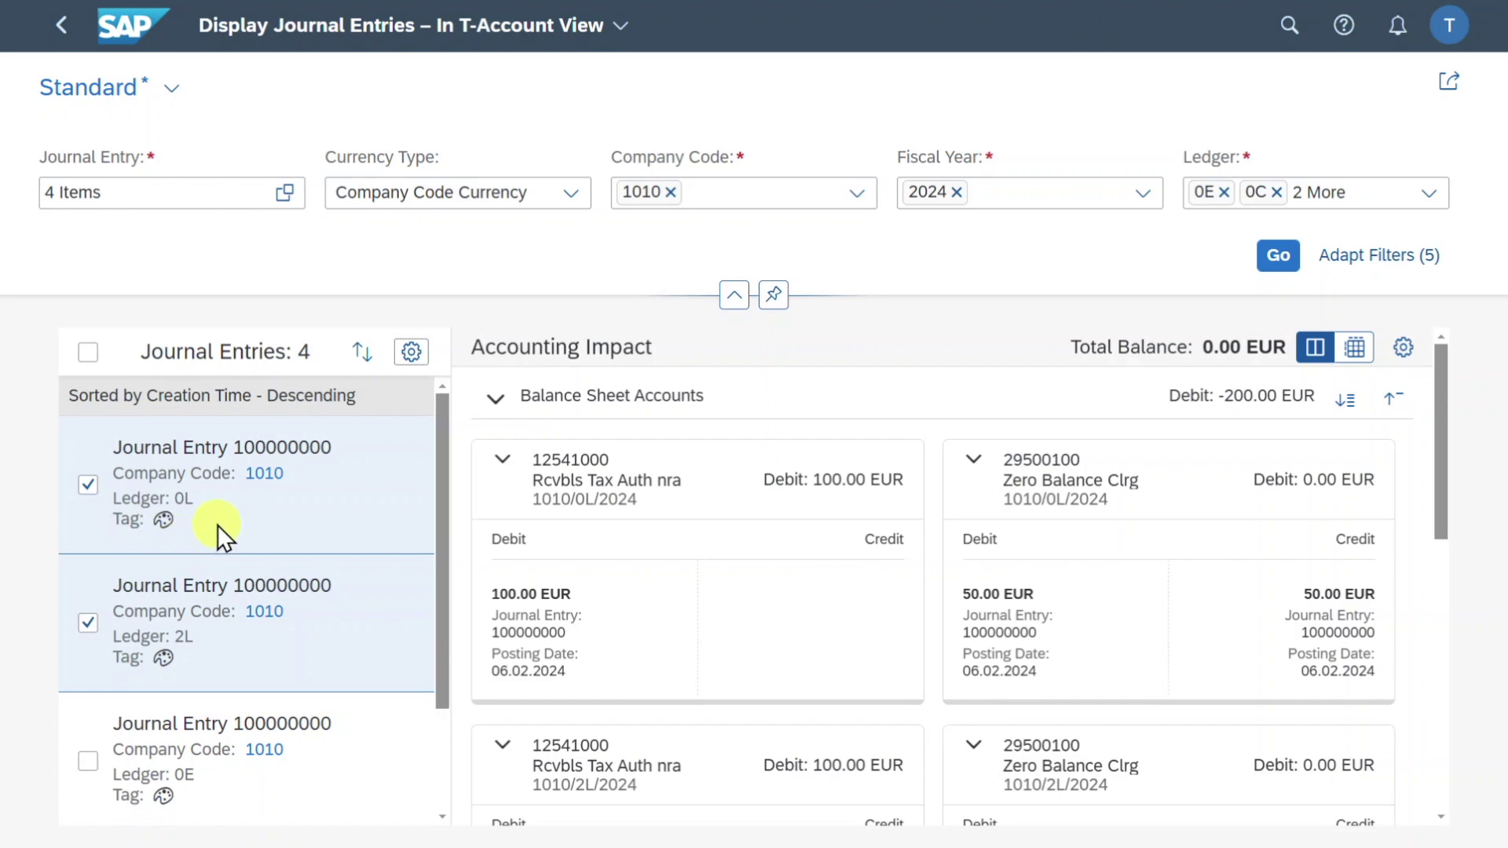
left_click(411, 352)
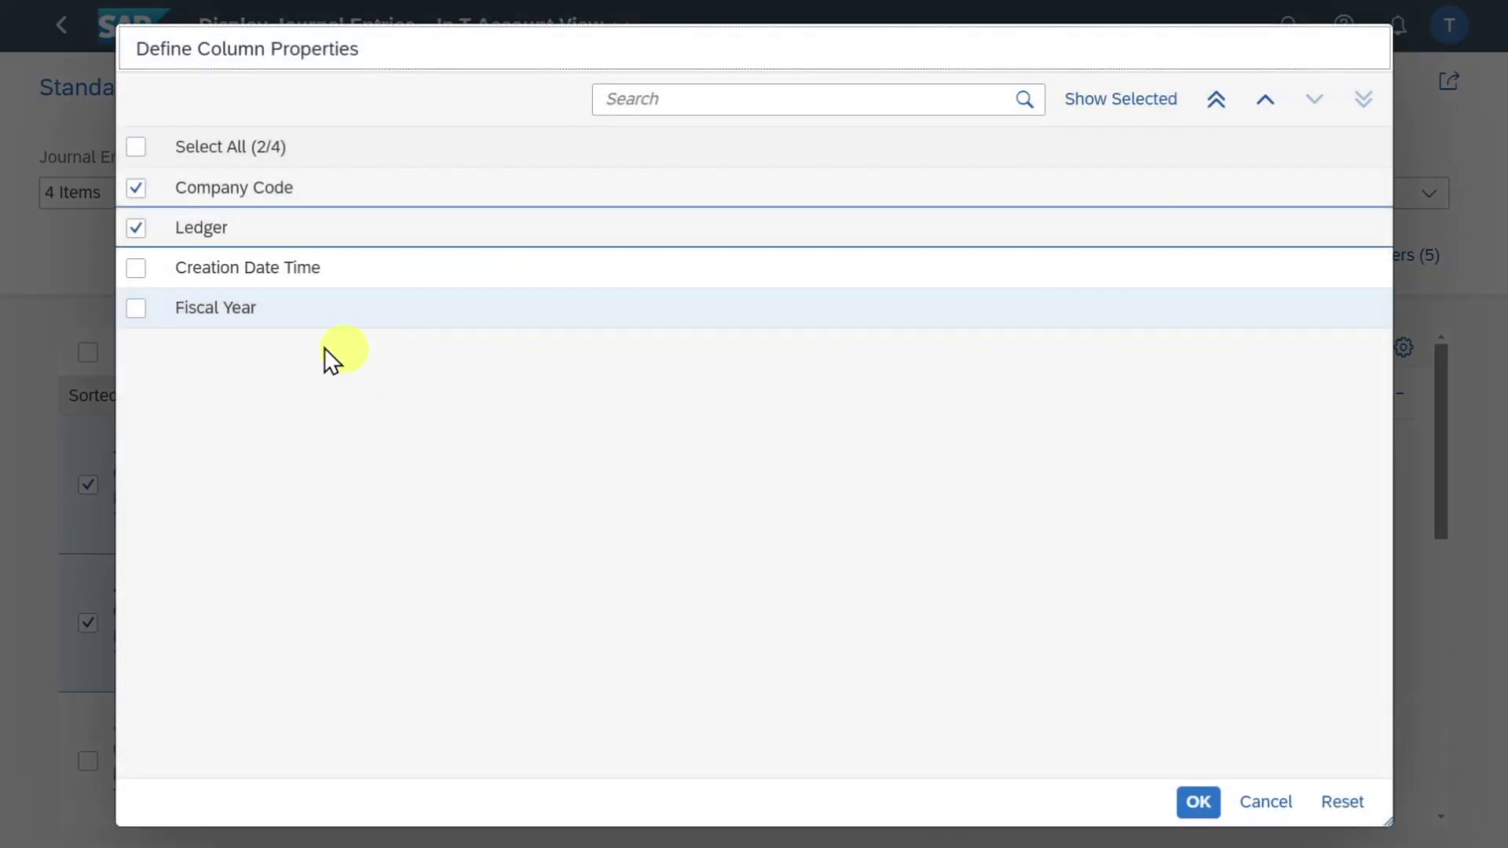
left_click(136, 268)
left_click(135, 308)
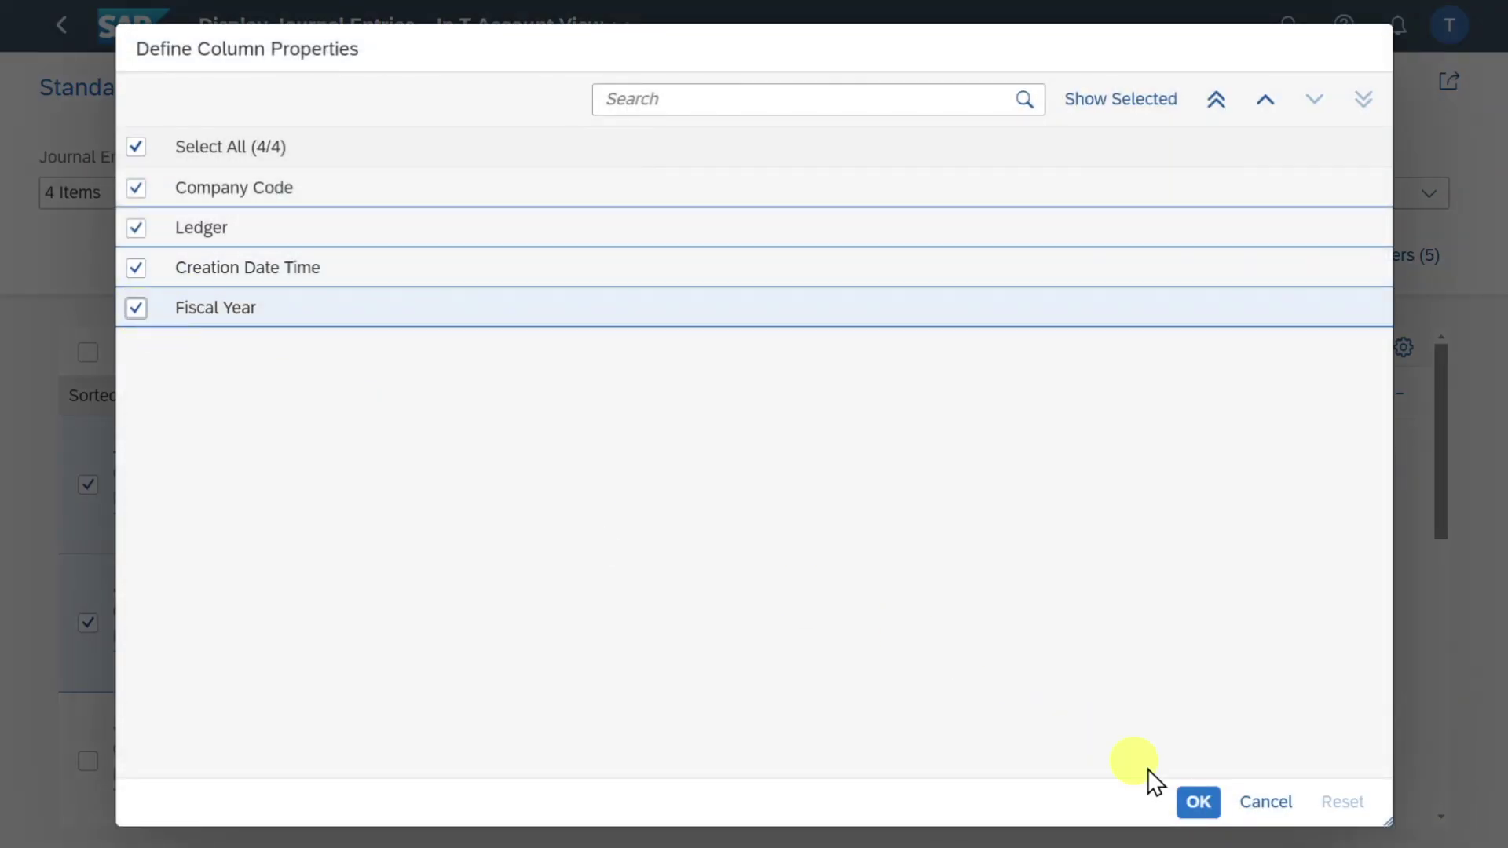
left_click(1197, 802)
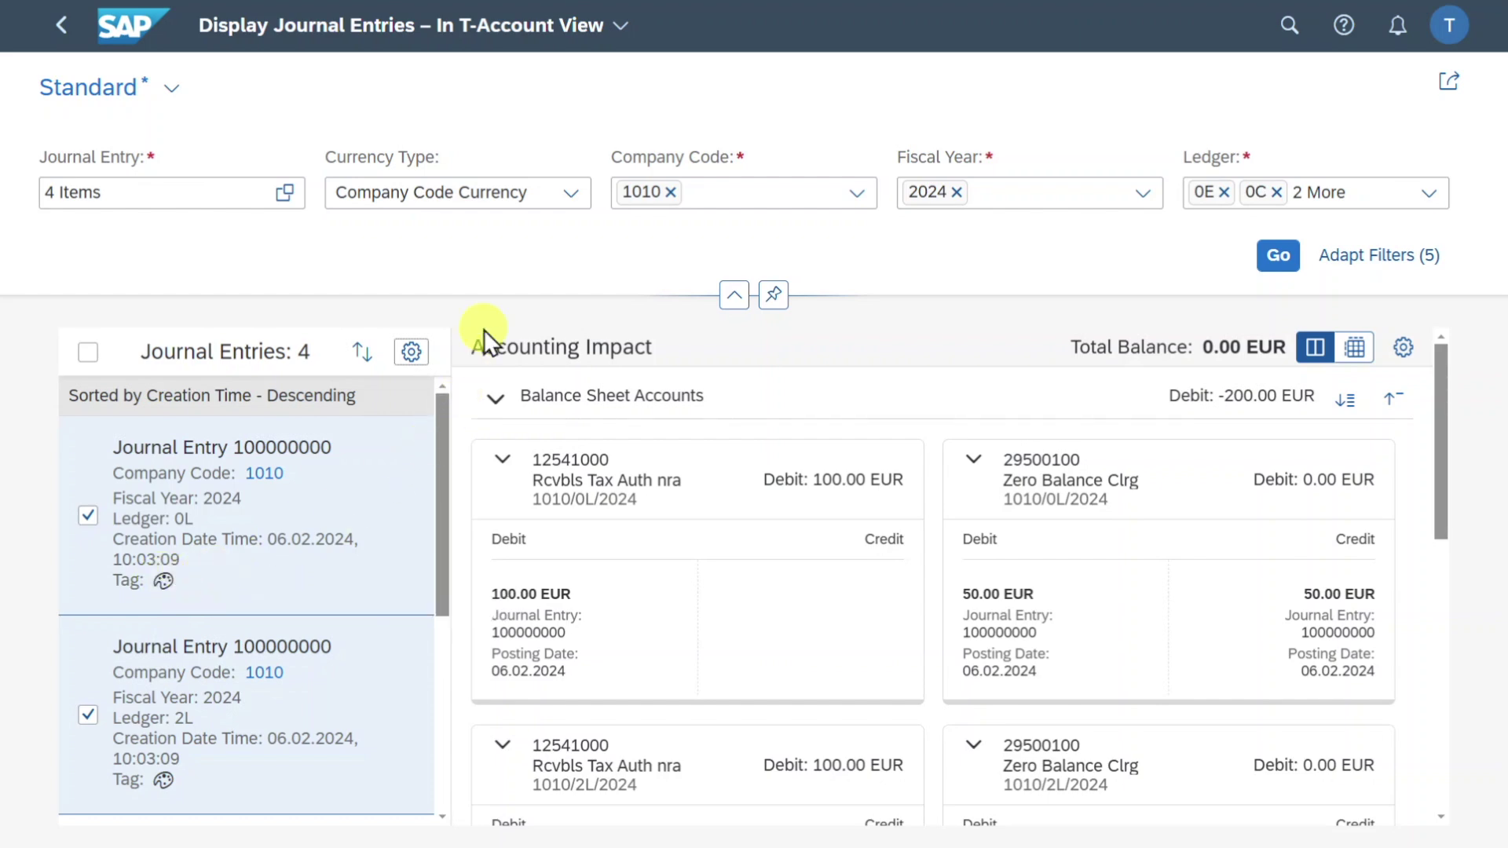
key("ctrl+minus")
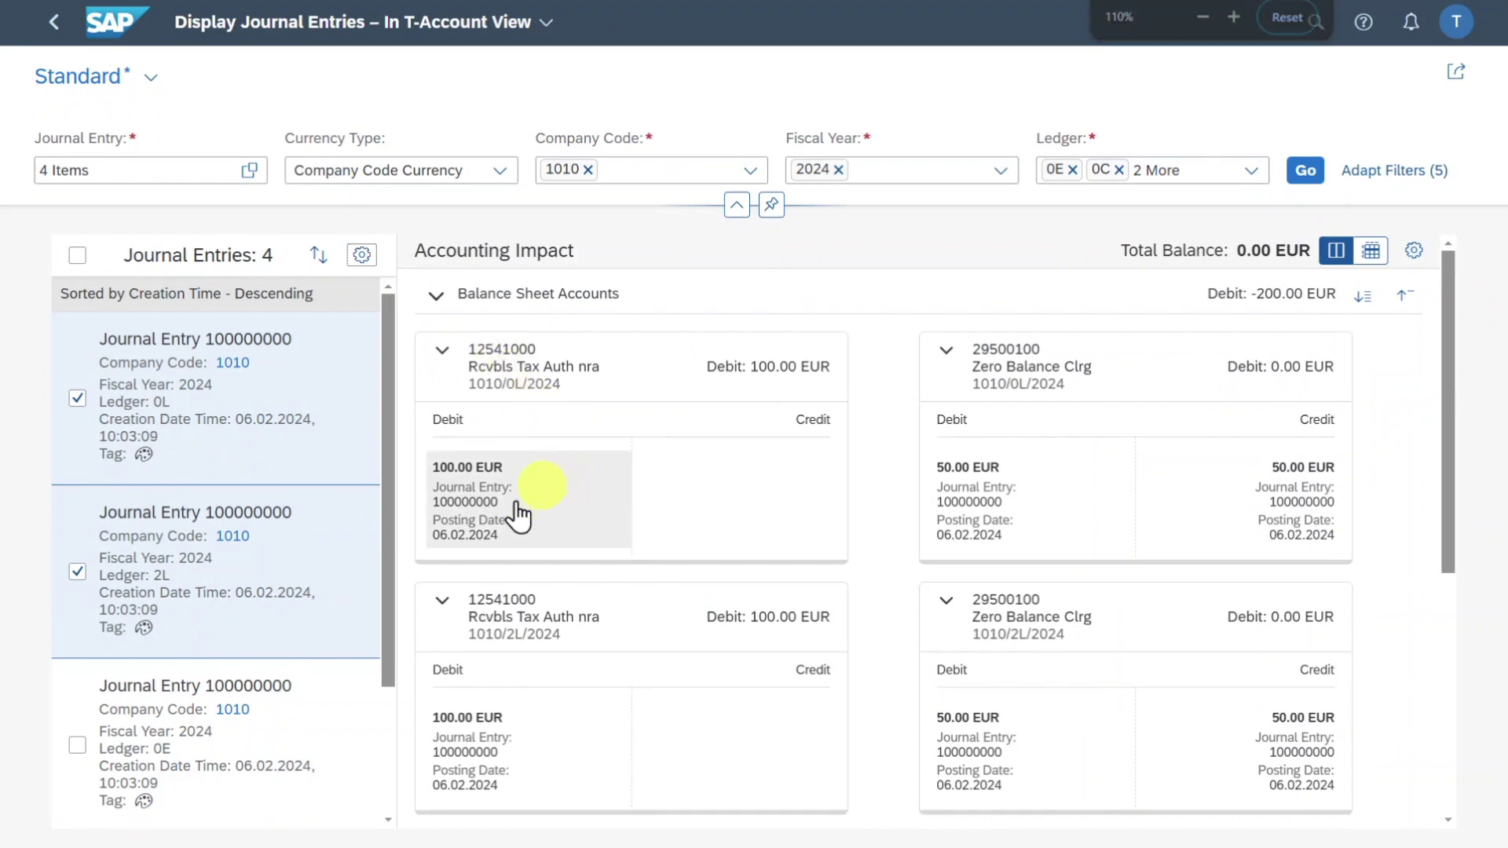
Tag the first journal entry (0L) orange and the second entry (2L) blue.
left_click(139, 454)
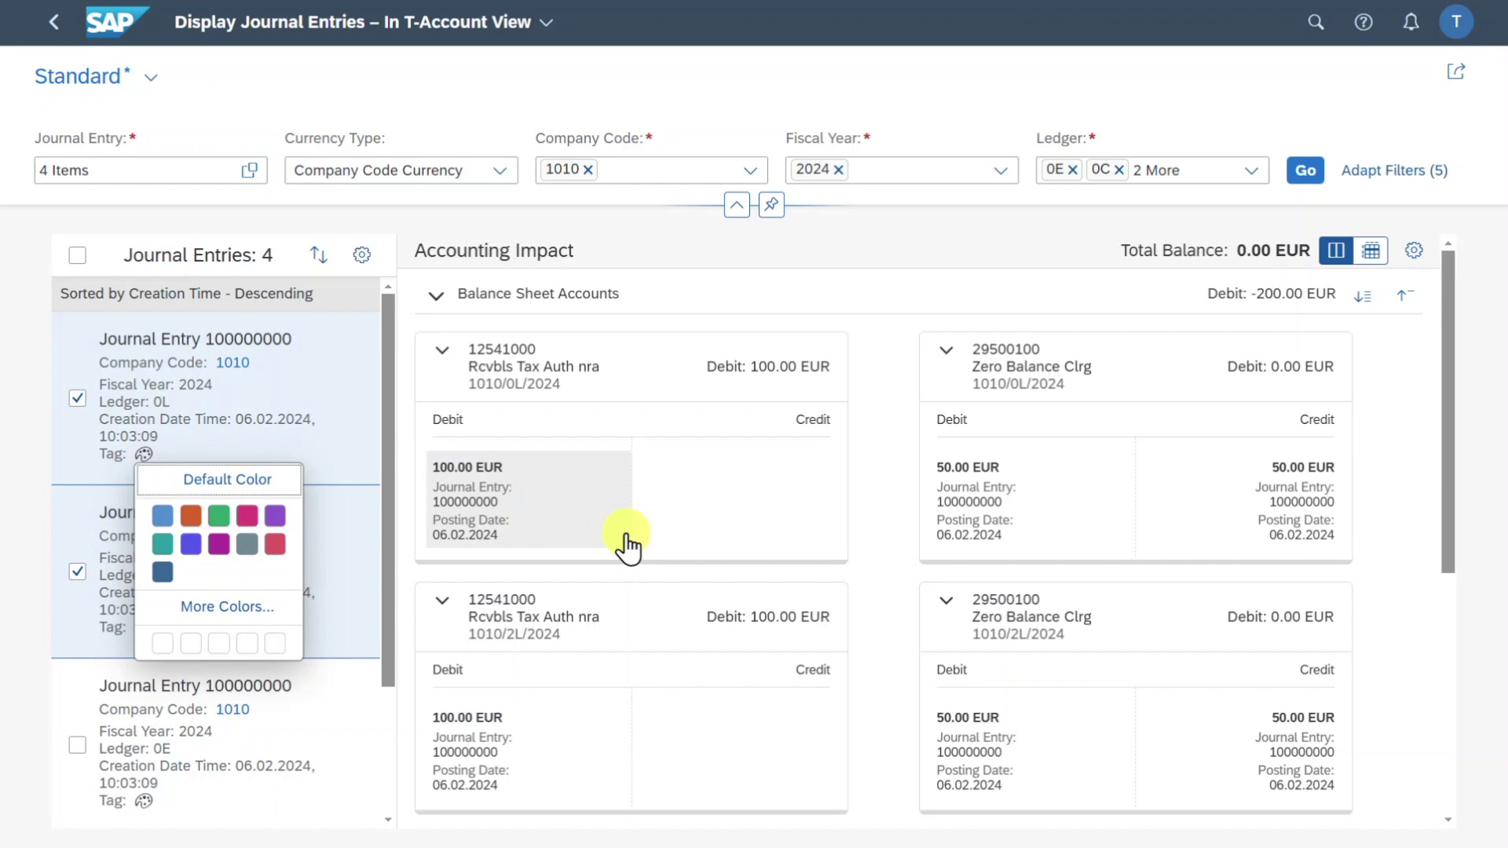
left_click(188, 517)
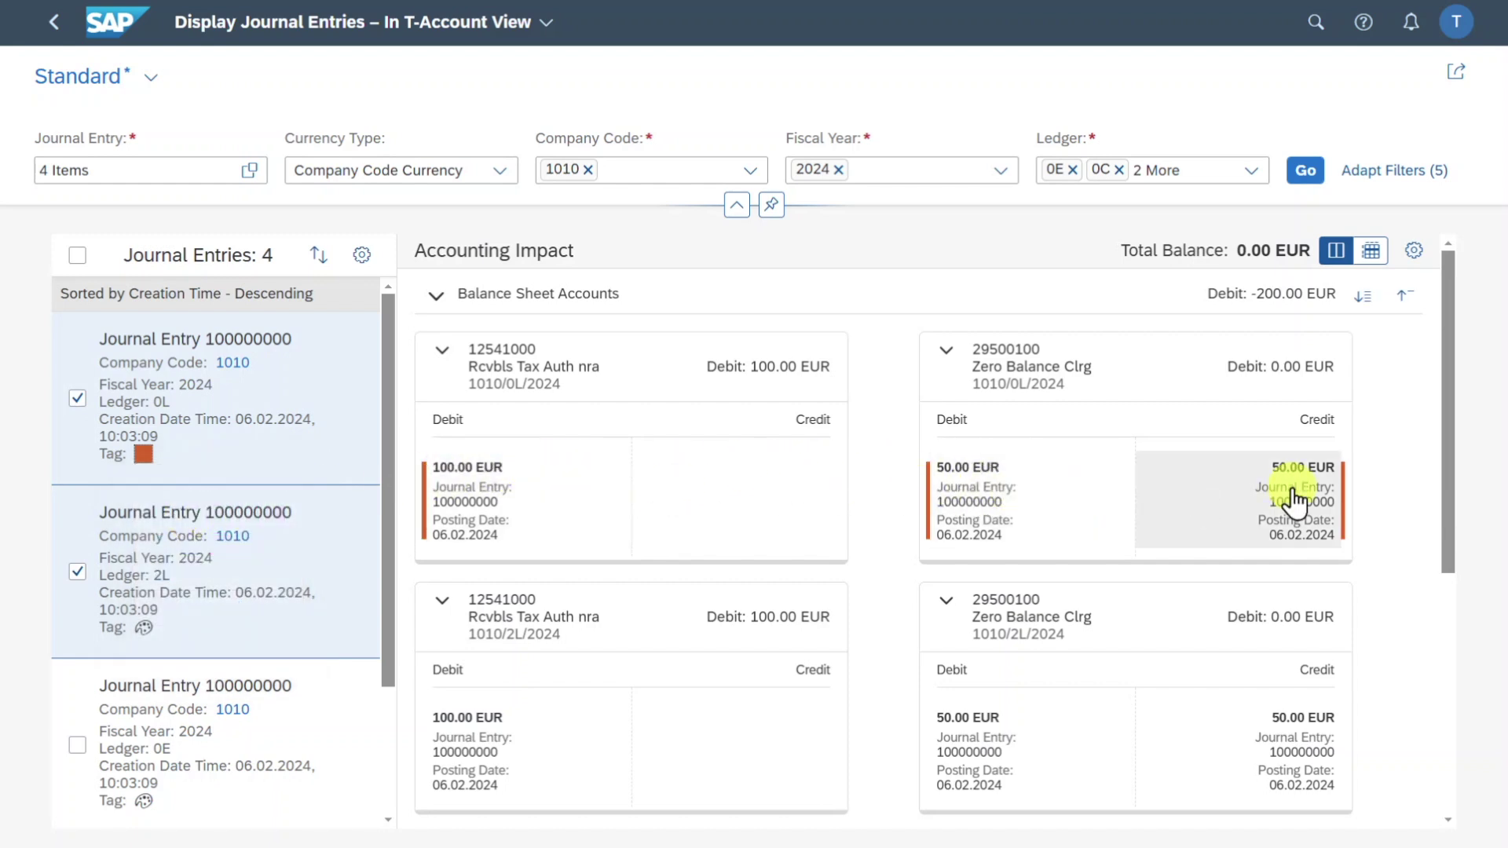
left_click(143, 628)
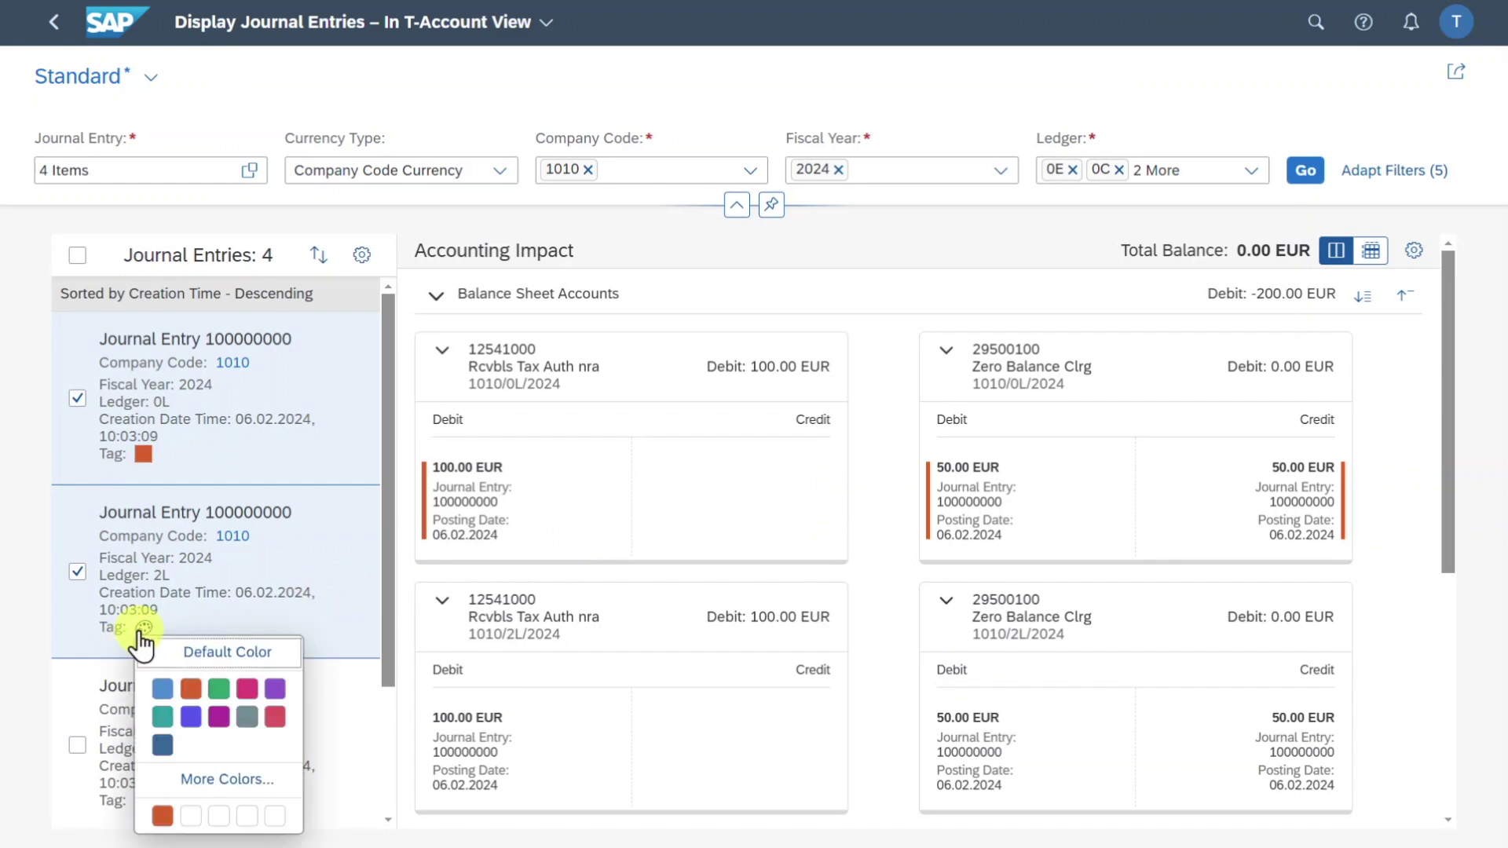
left_click(161, 689)
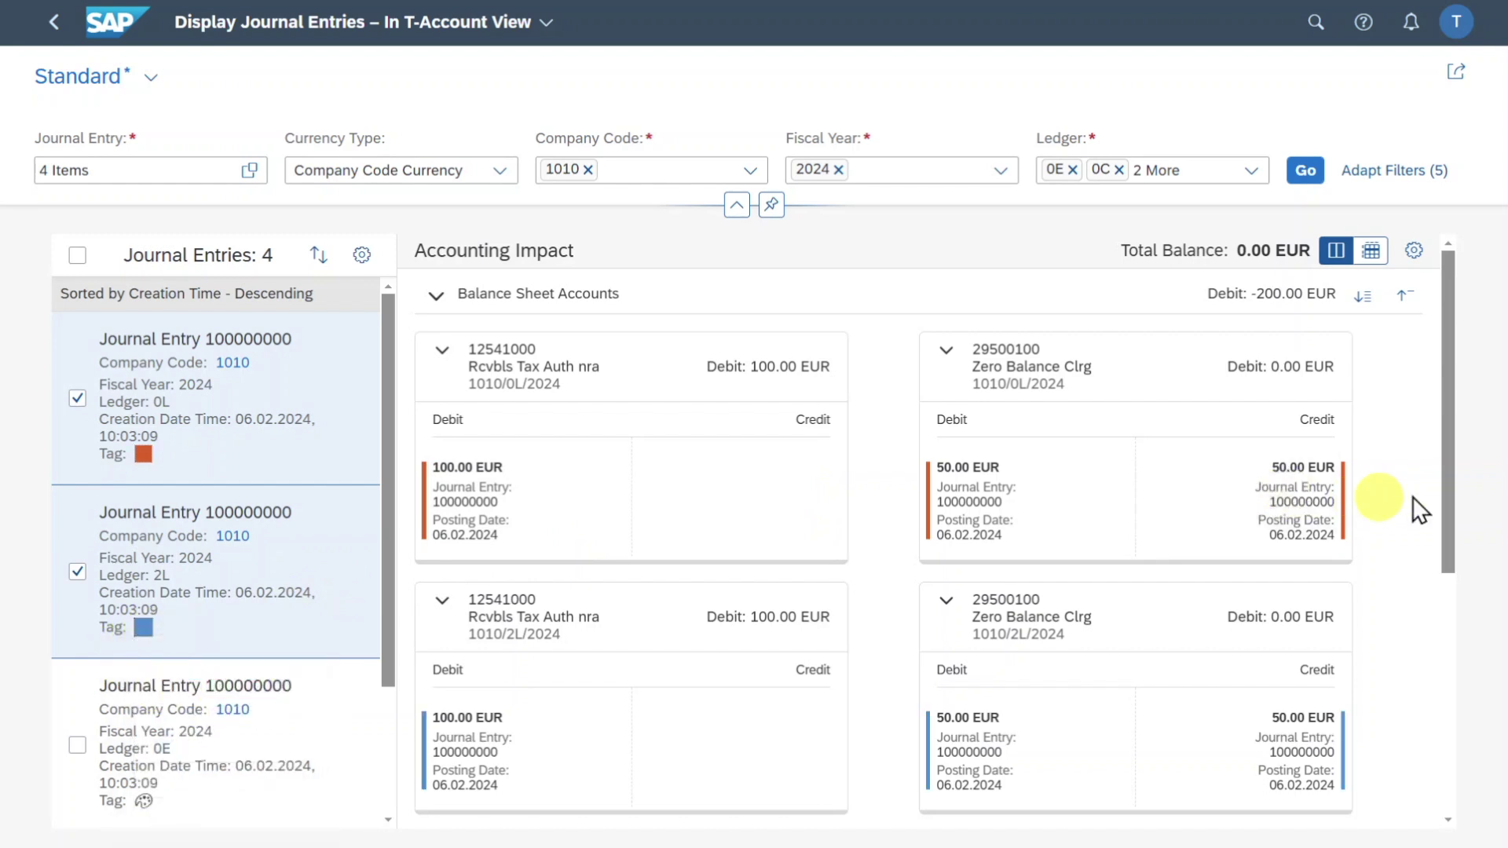
left_click_drag(1445, 509, 1450, 455)
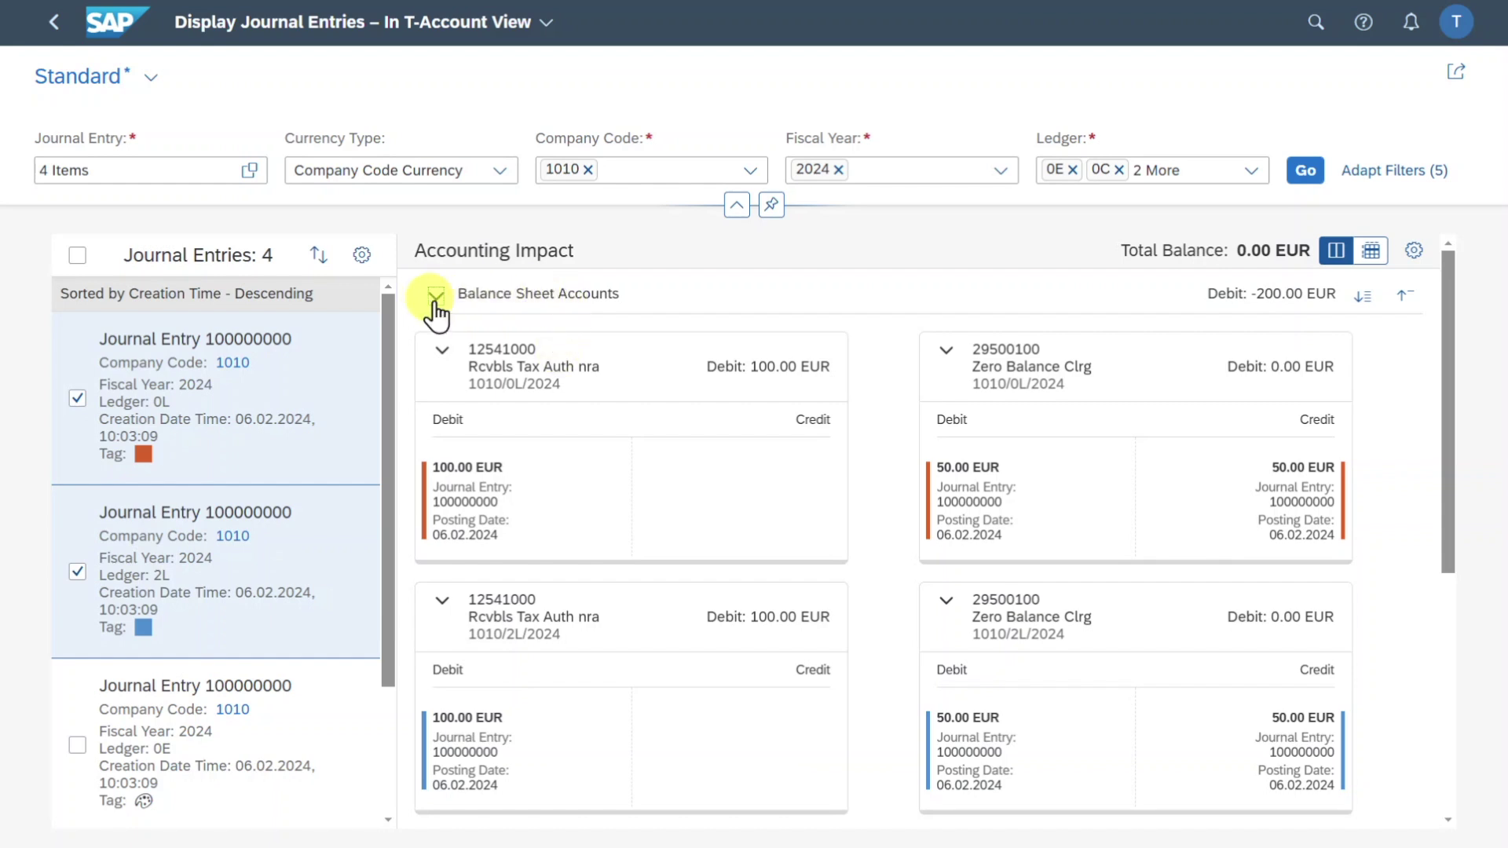
left_click_drag(455, 294, 624, 292)
left_click(623, 292)
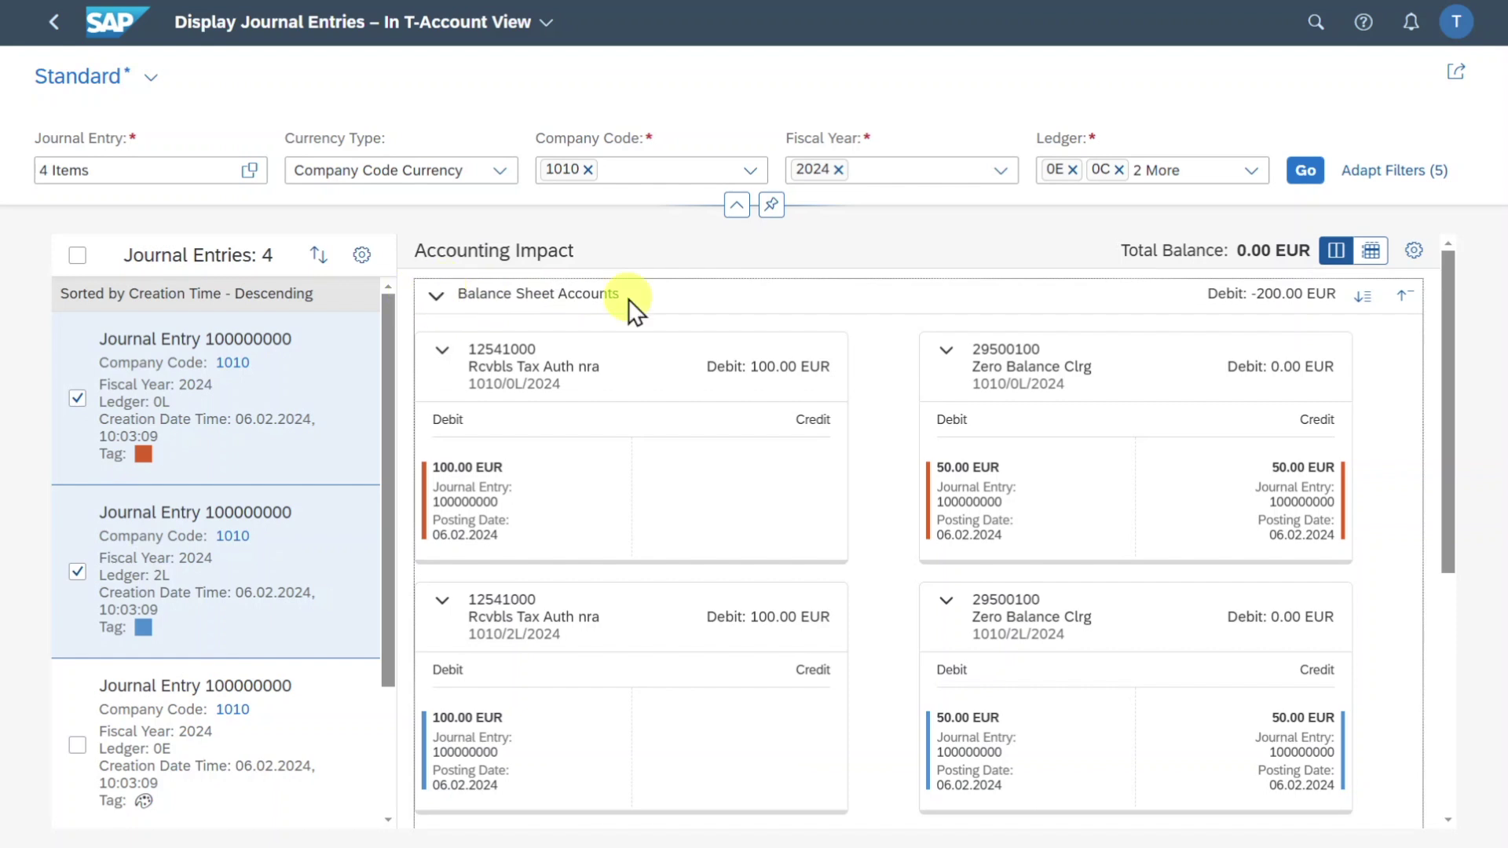
scroll(639, 321, "down", 5)
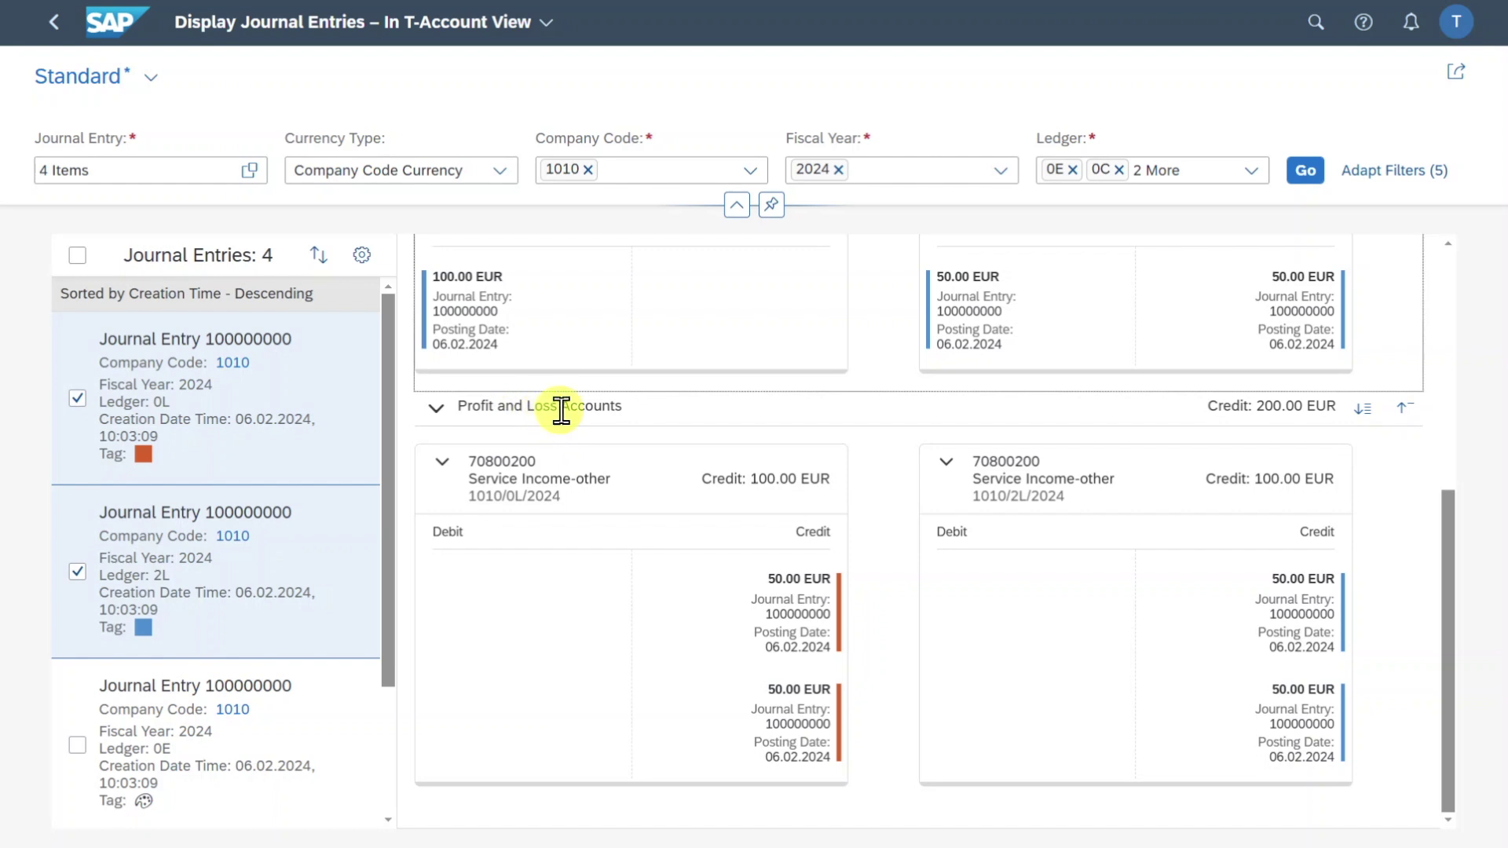
scroll(581, 423, "up", 5)
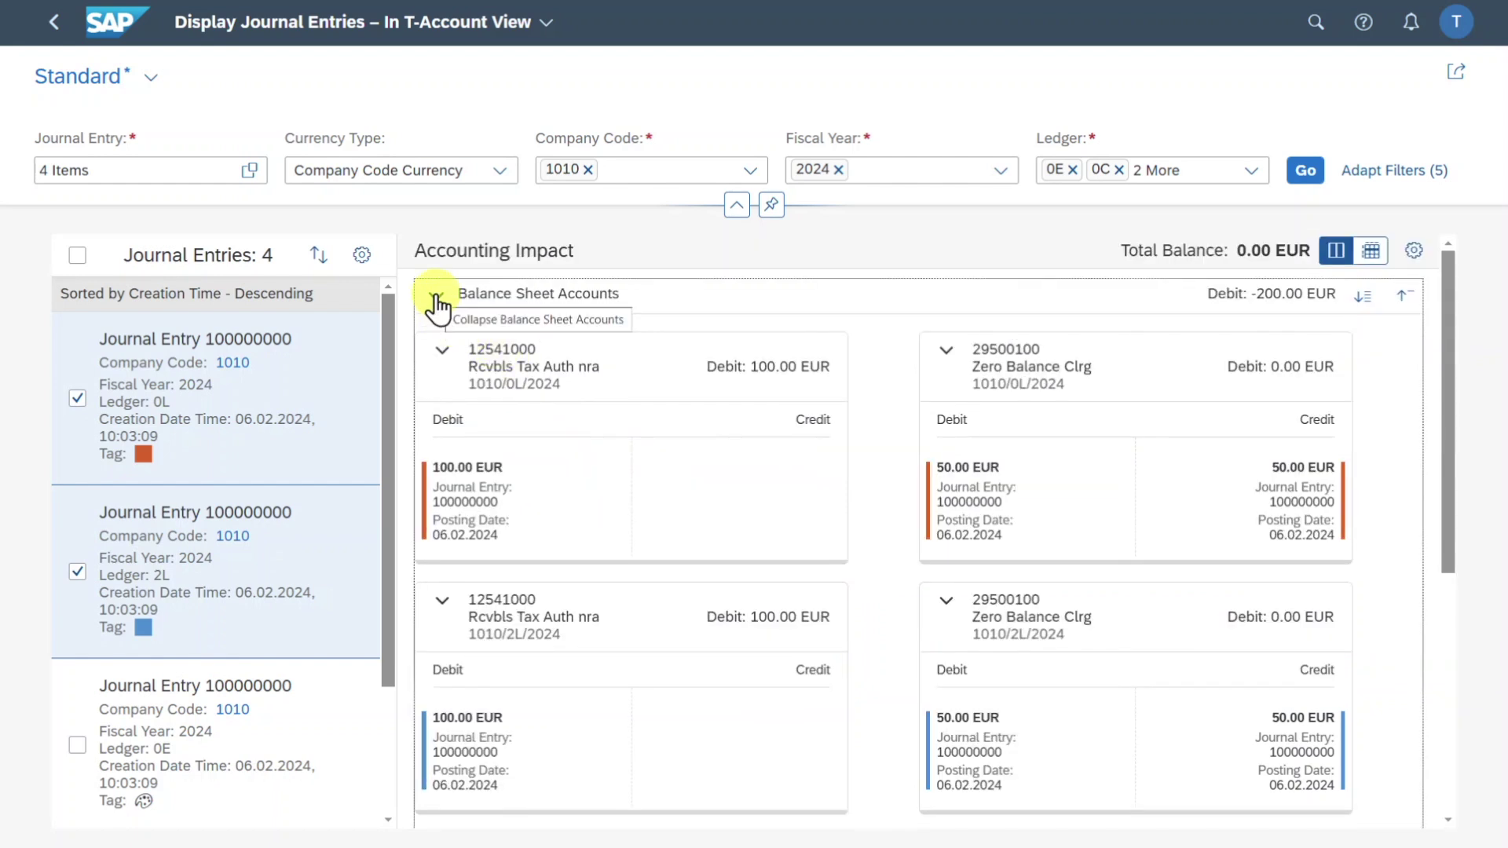
left_click(437, 298)
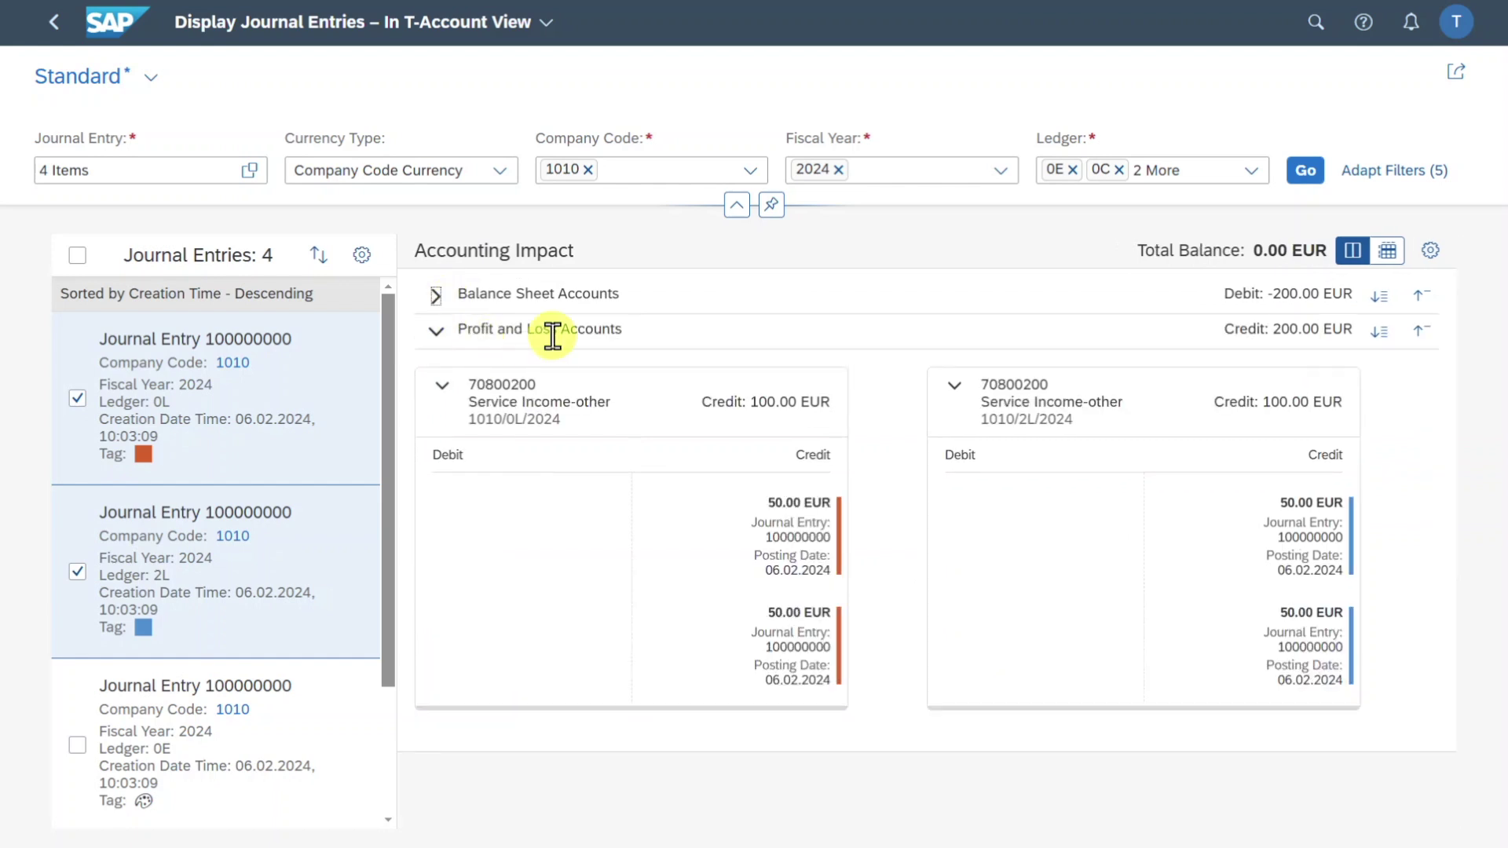
left_click(437, 297)
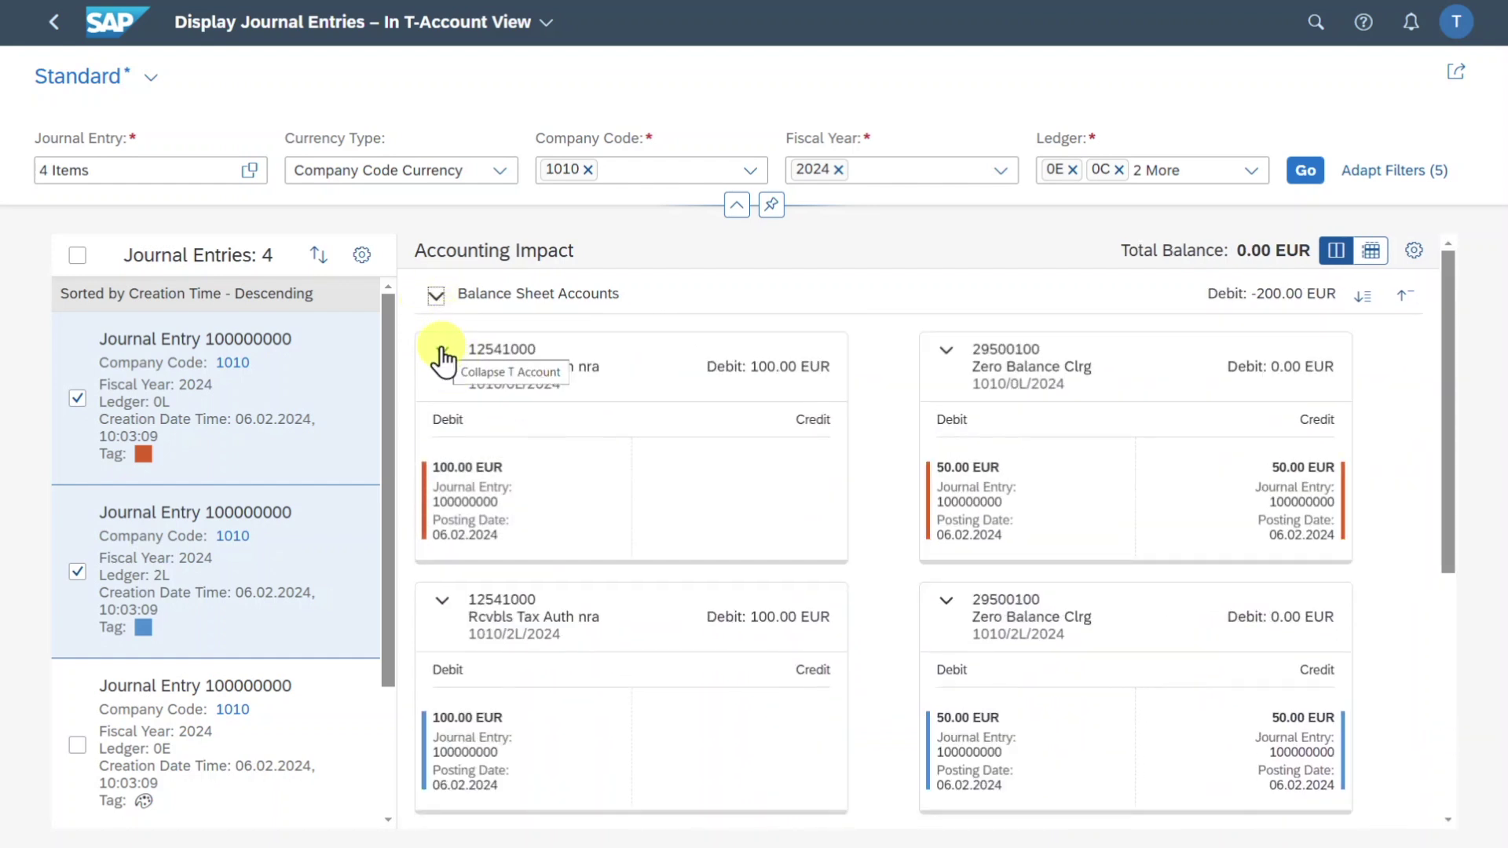
left_click(442, 354)
left_click(443, 350)
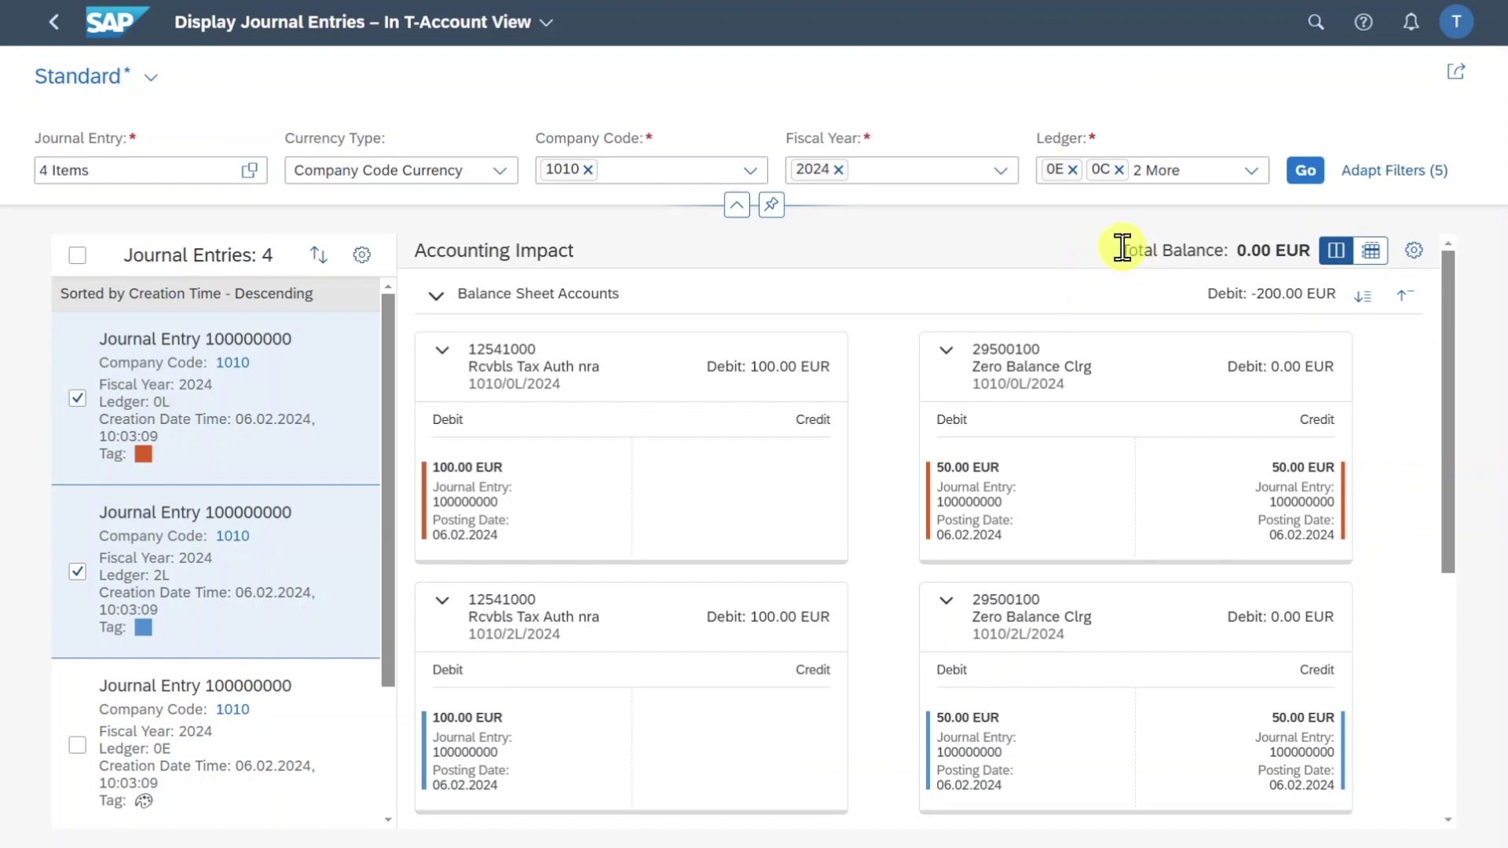
left_click_drag(1123, 248, 1313, 253)
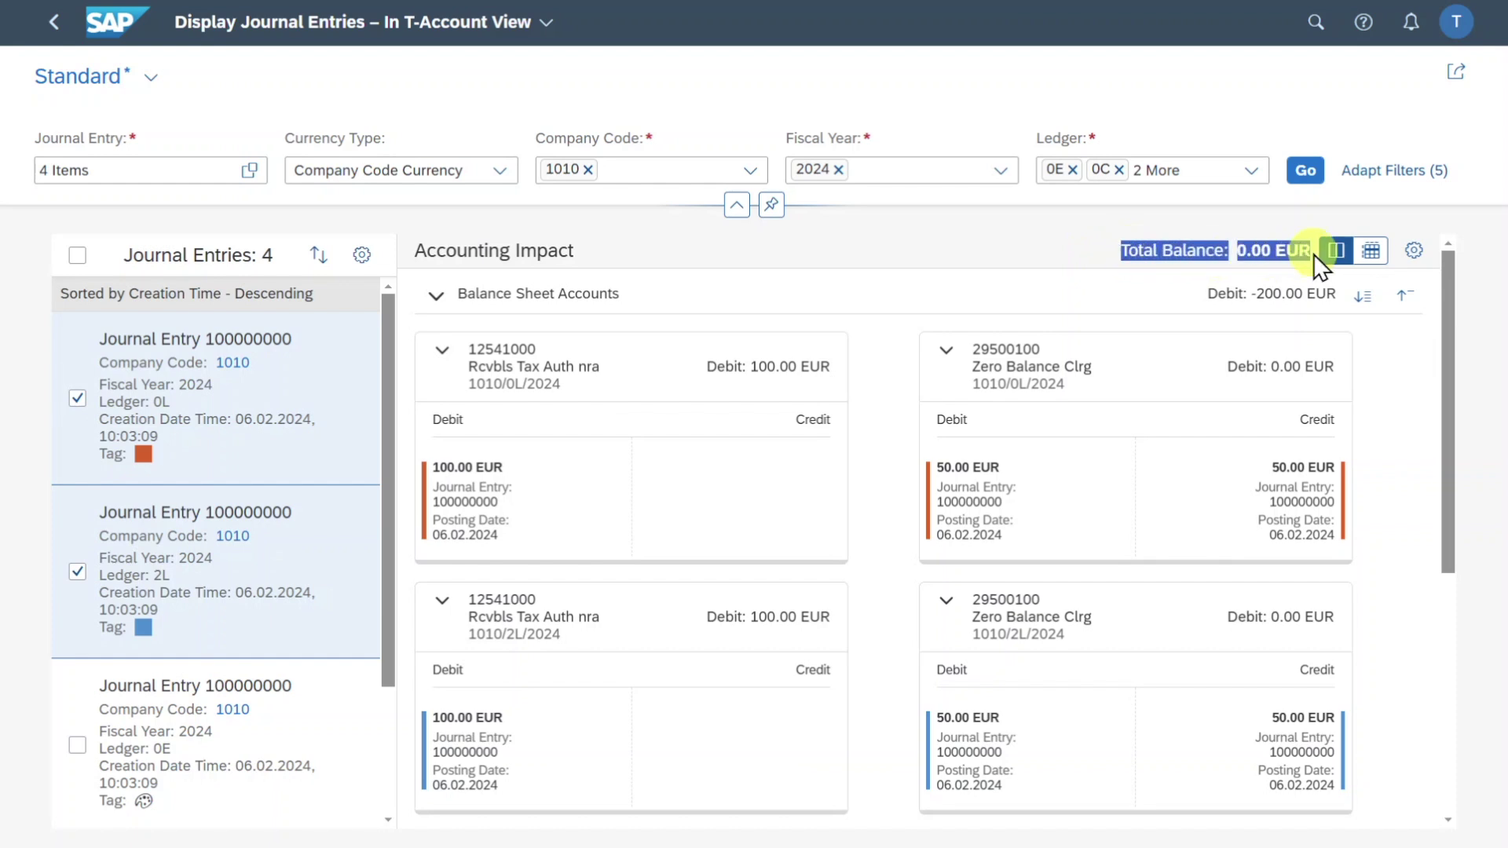
left_click(1096, 292)
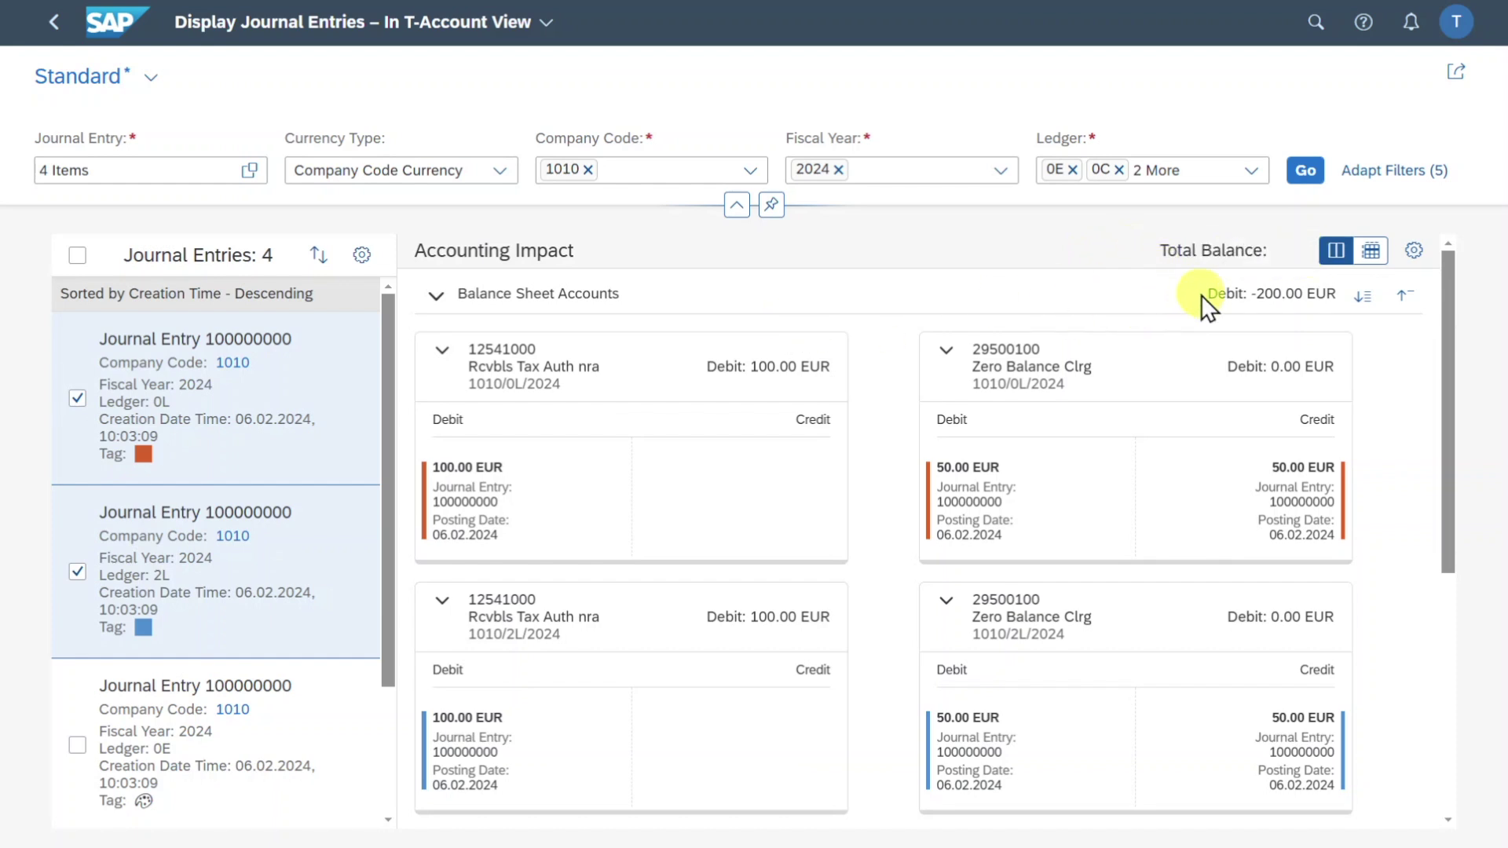
left_click_drag(1204, 297, 1327, 297)
left_click_drag(1448, 449, 1445, 666)
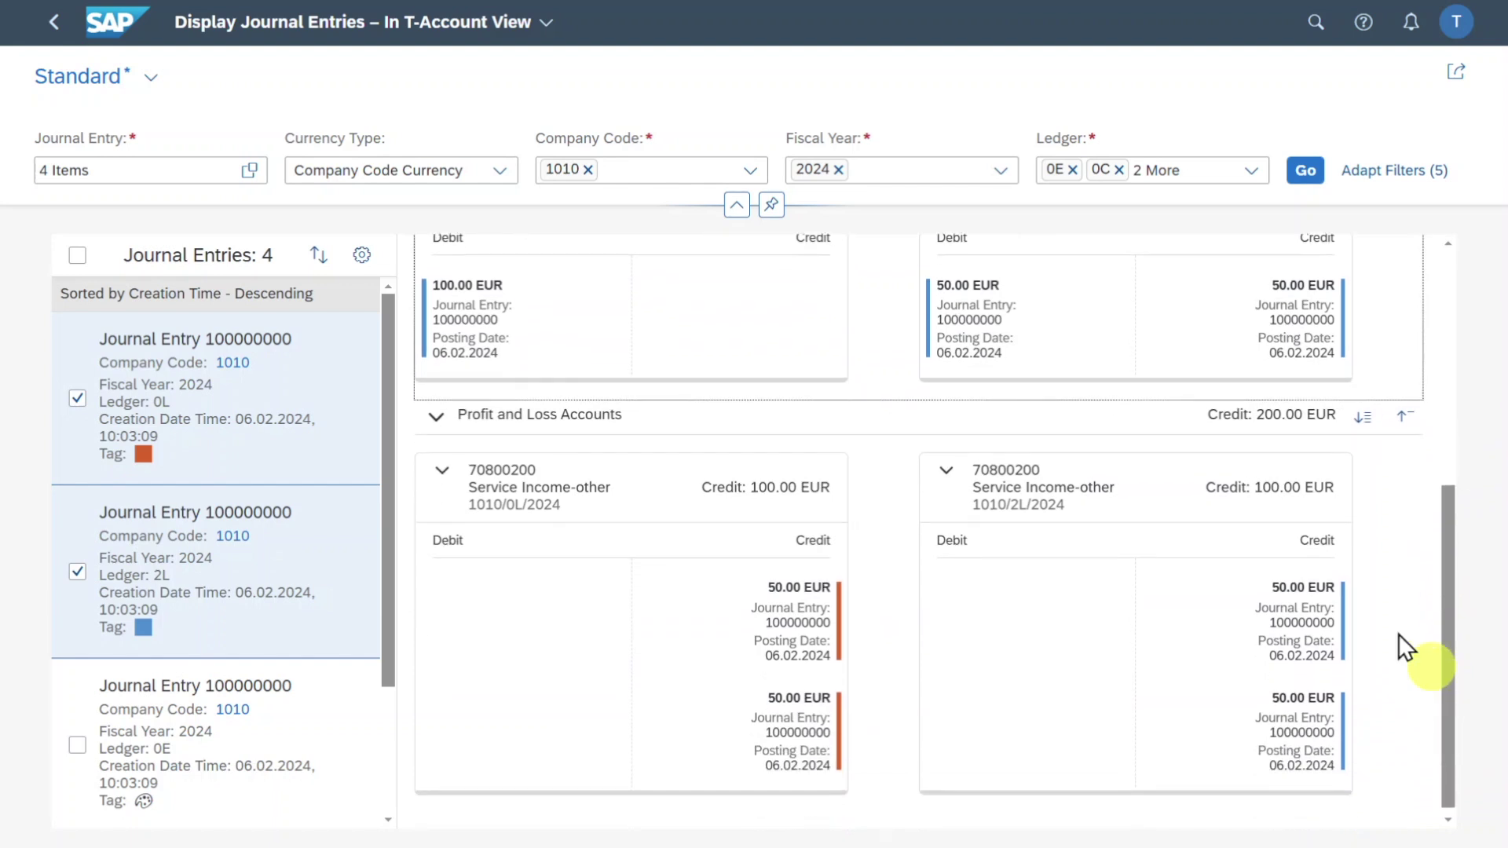
left_click_drag(1207, 422, 1337, 428)
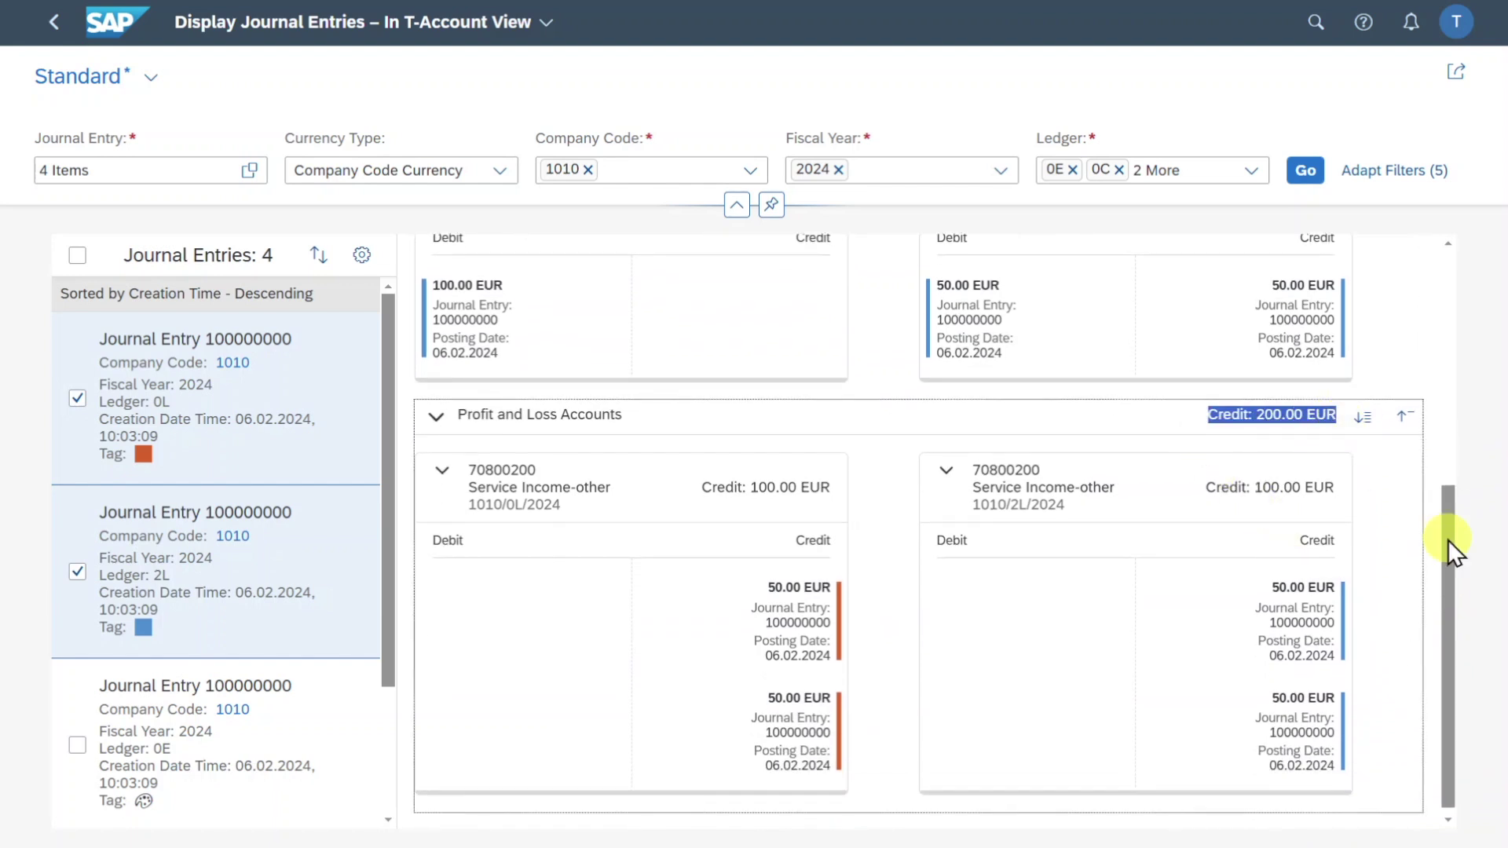
left_click_drag(1448, 539, 1460, 276)
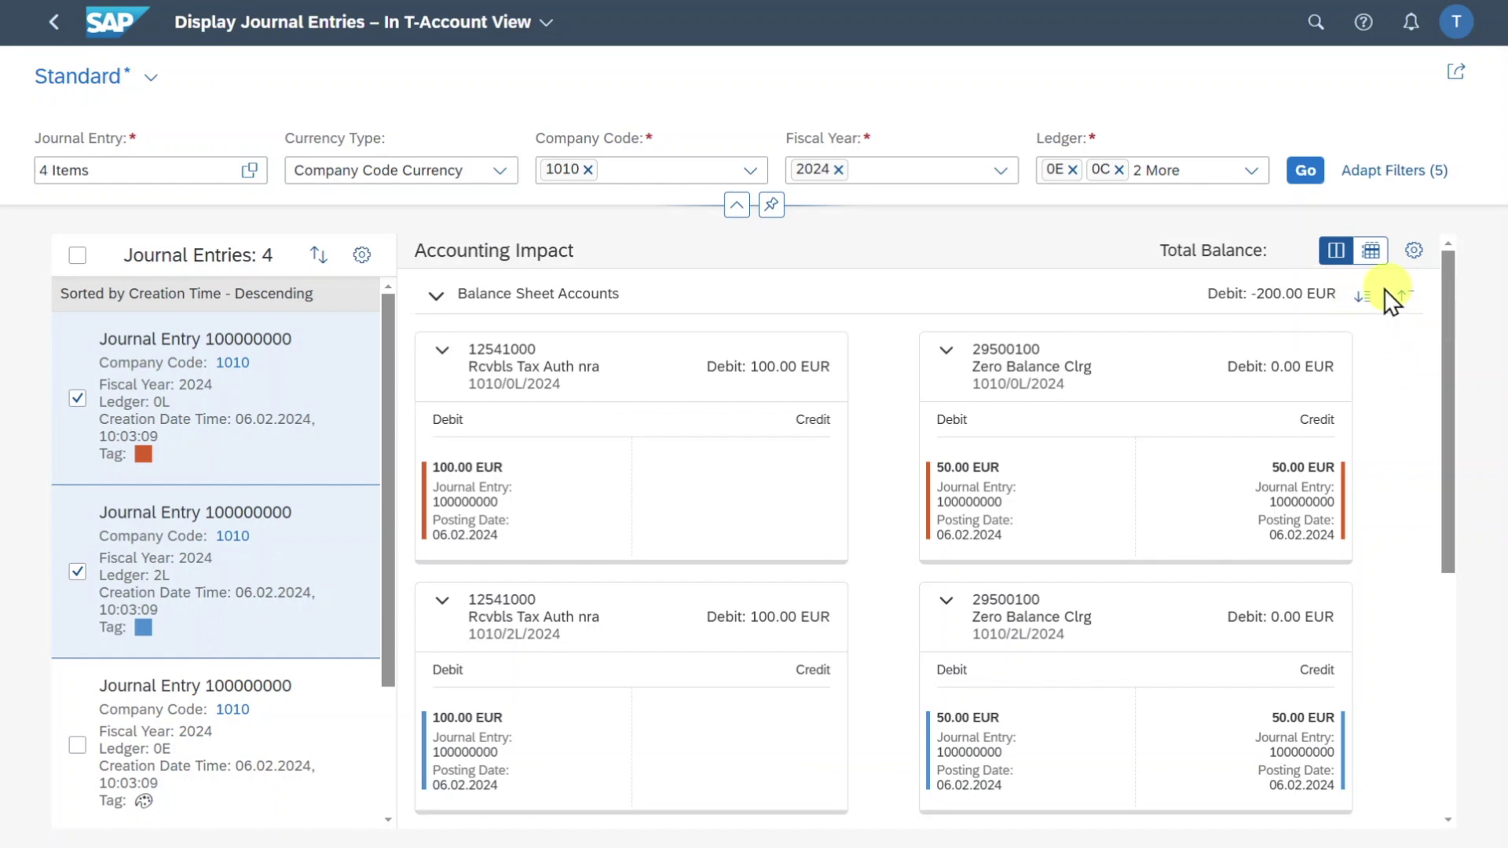
left_click(1366, 301)
left_click(1403, 298)
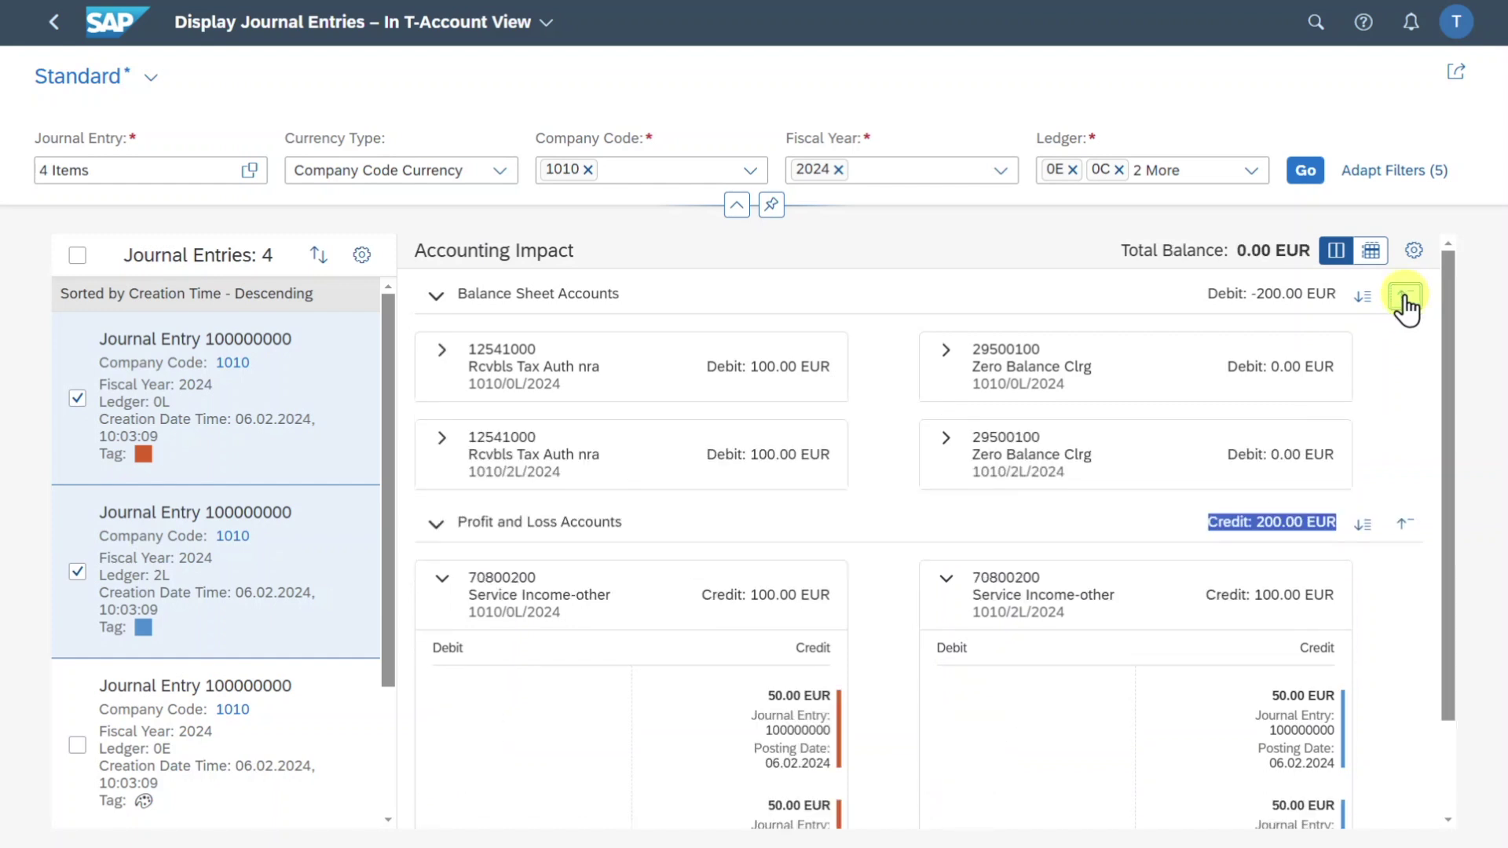
left_click(1364, 303)
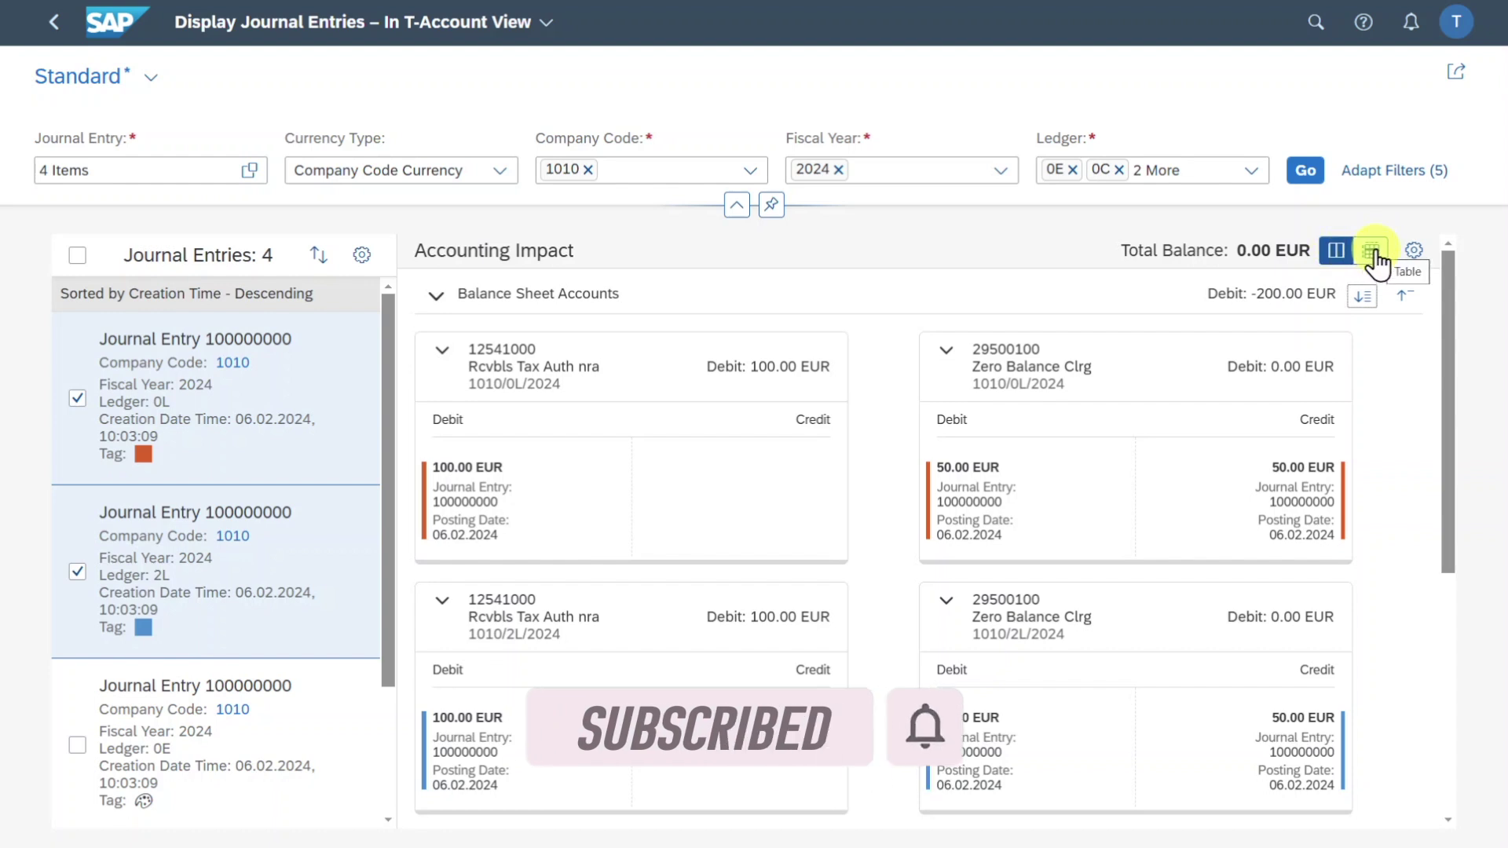
left_click(1372, 254)
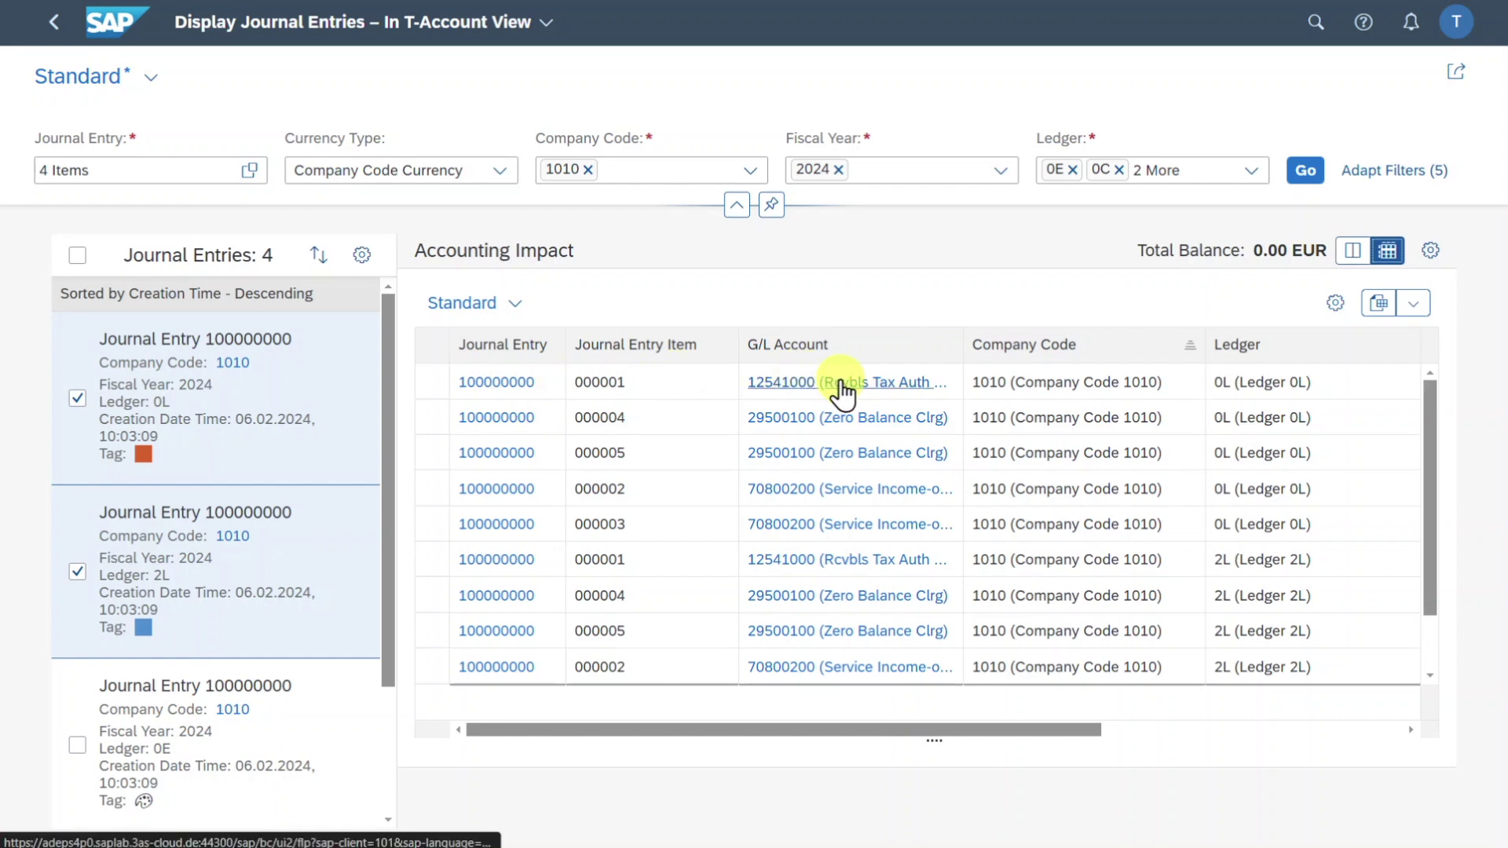
Show the related-app links for journal entry 100000000 from the accounting impact table.
left_click(507, 383)
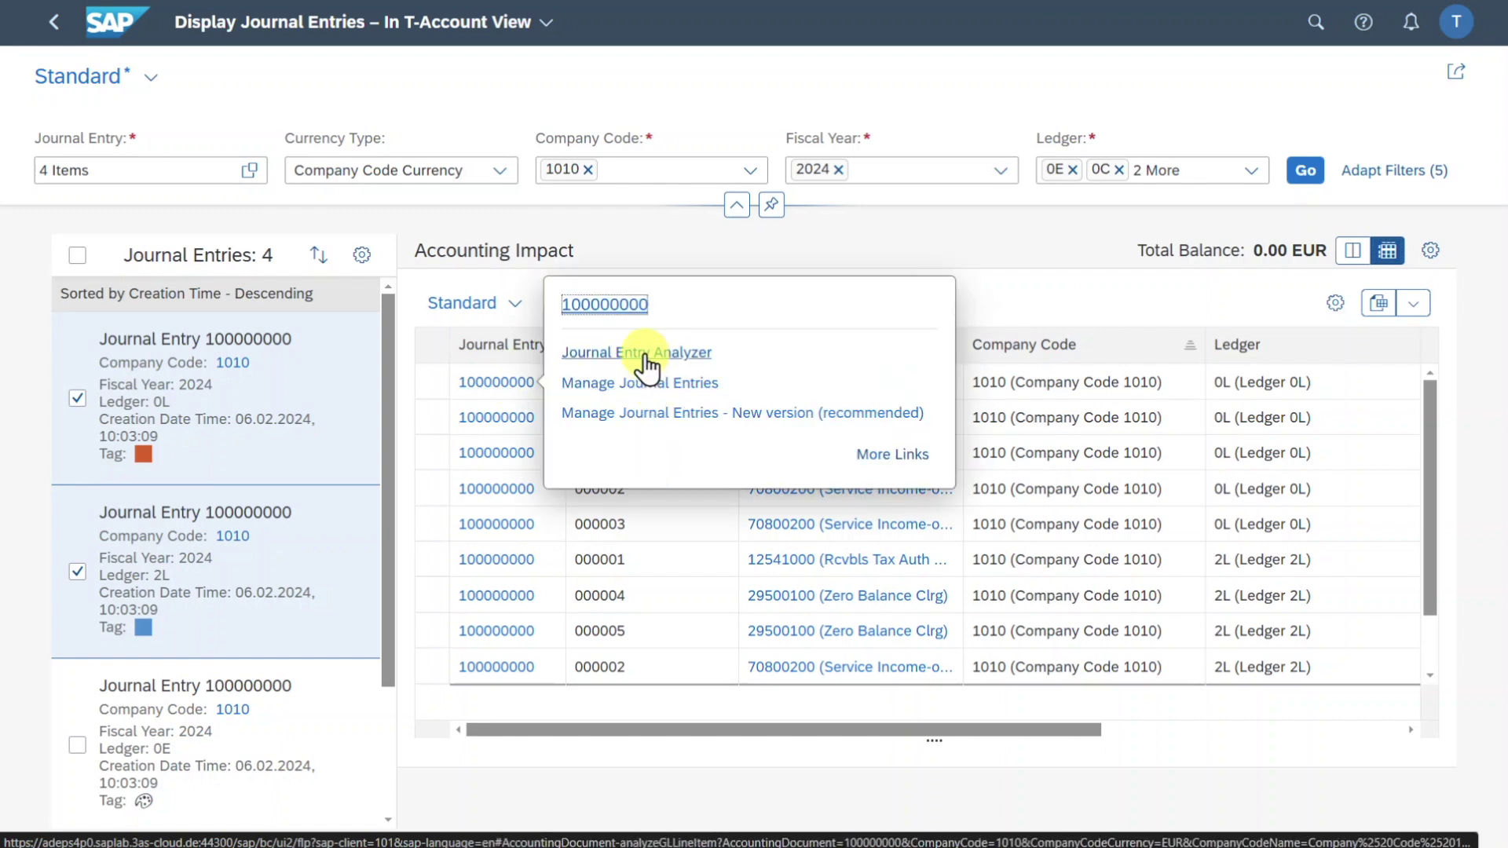
Check journal entry 100000000 in Manage Journal Entries, then view G/L account 12541000's quick view.
left_click(695, 415)
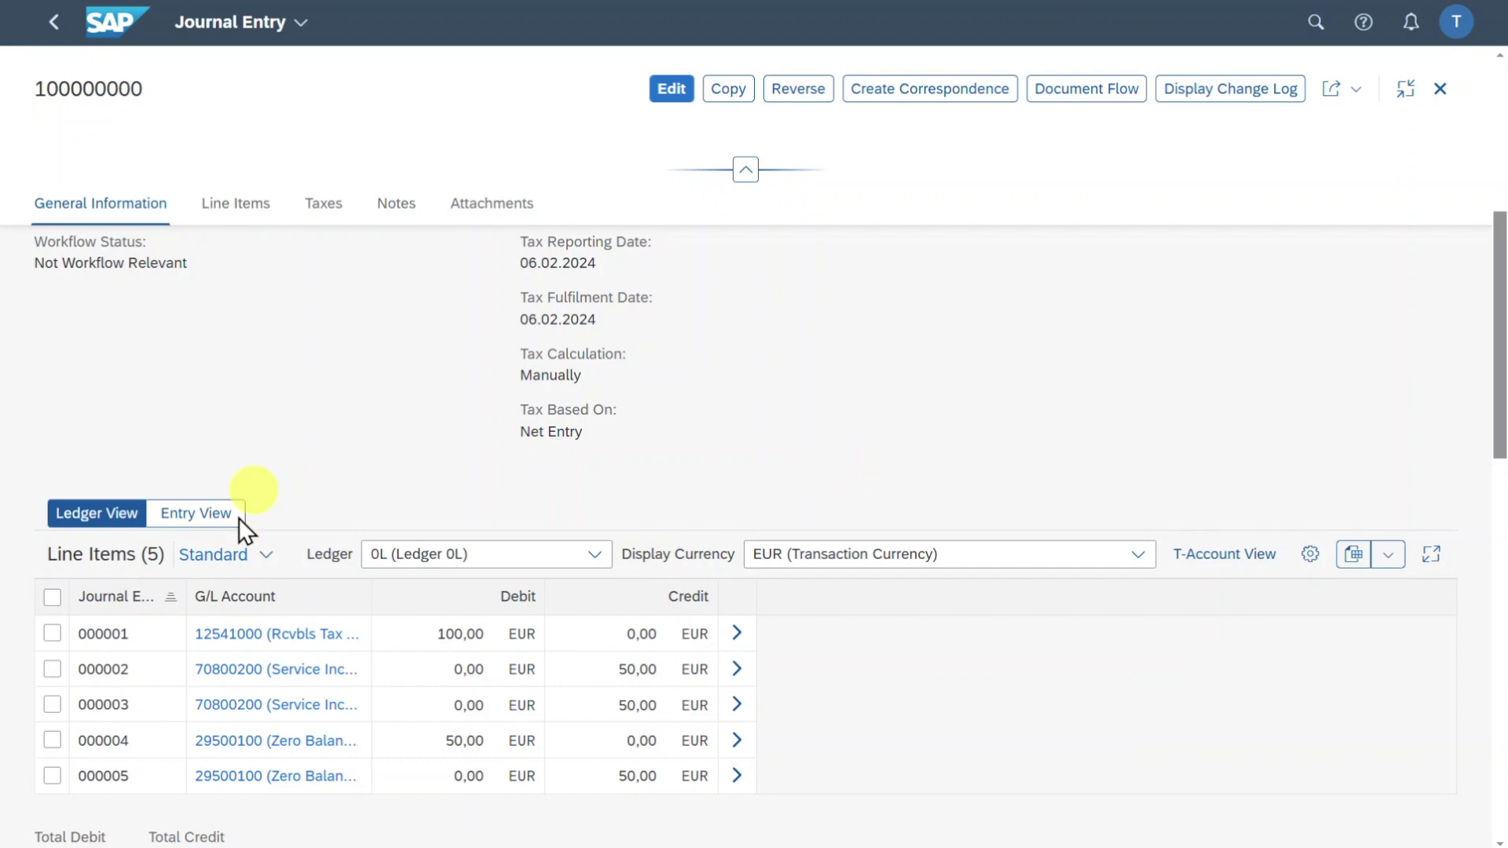
left_click(48, 35)
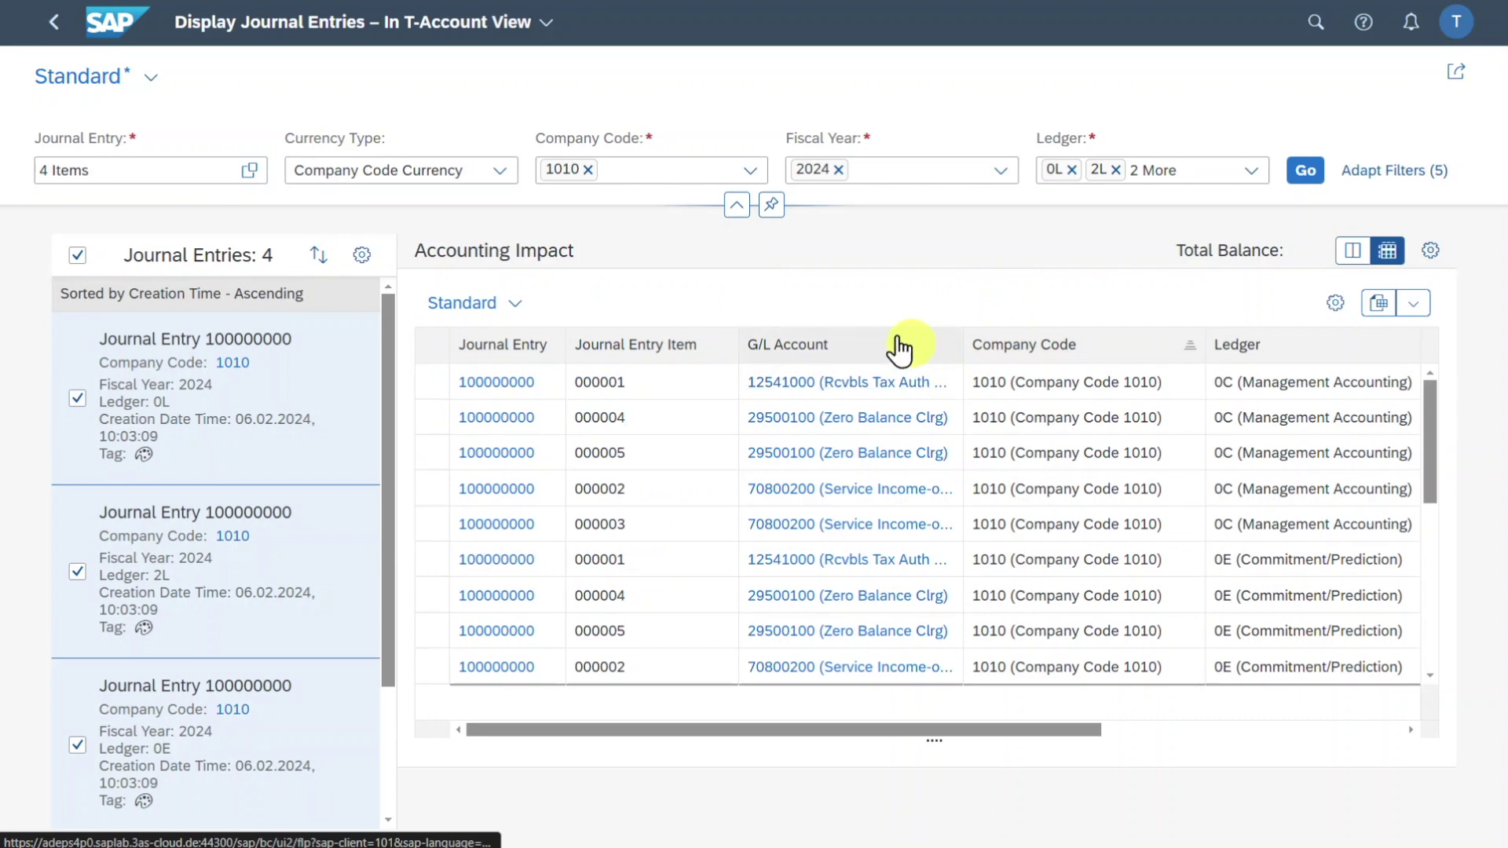
left_click(809, 383)
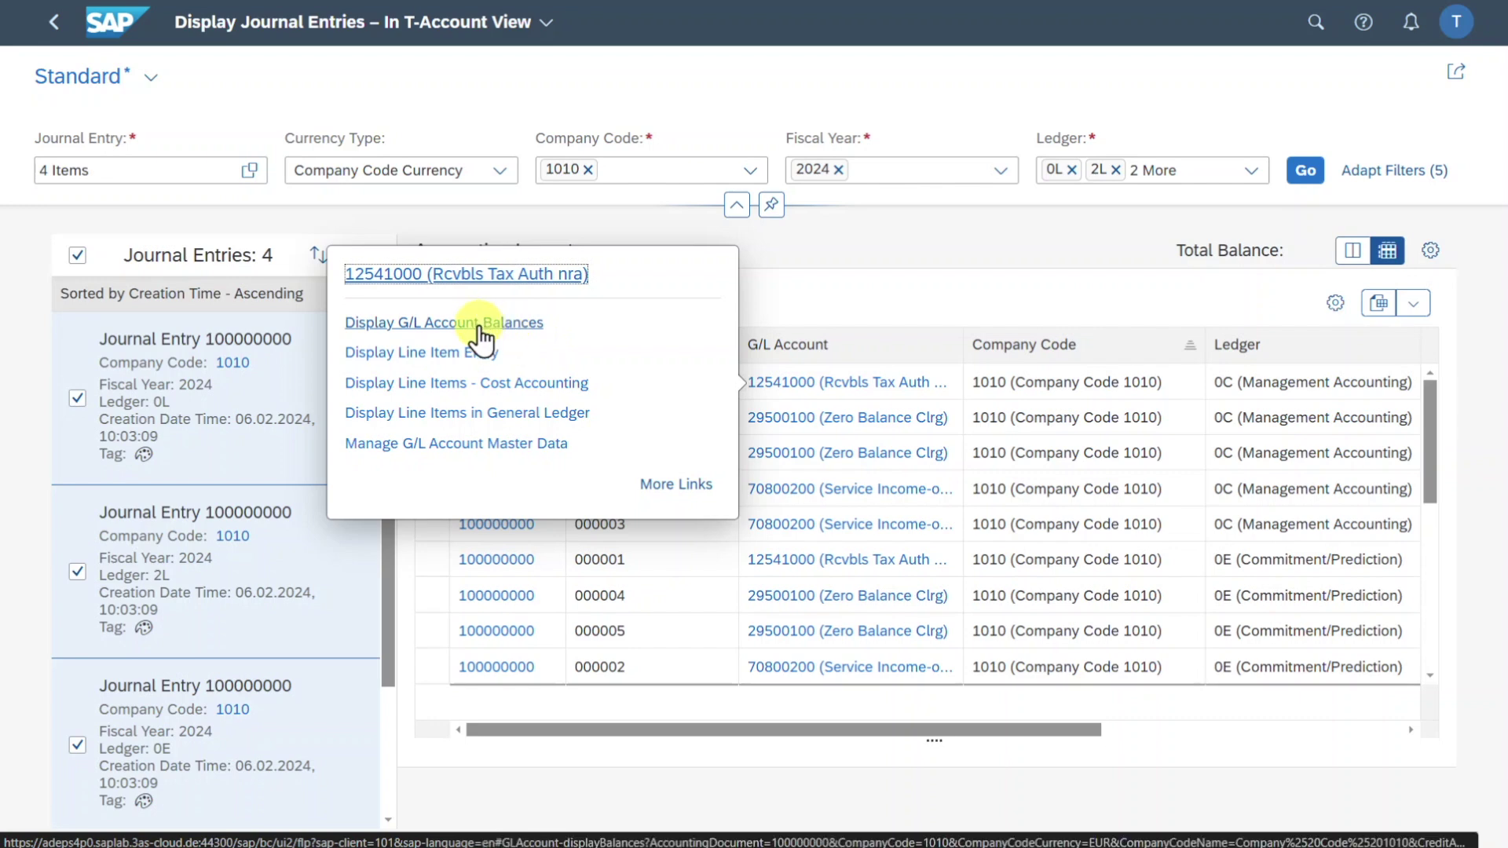
left_click(962, 294)
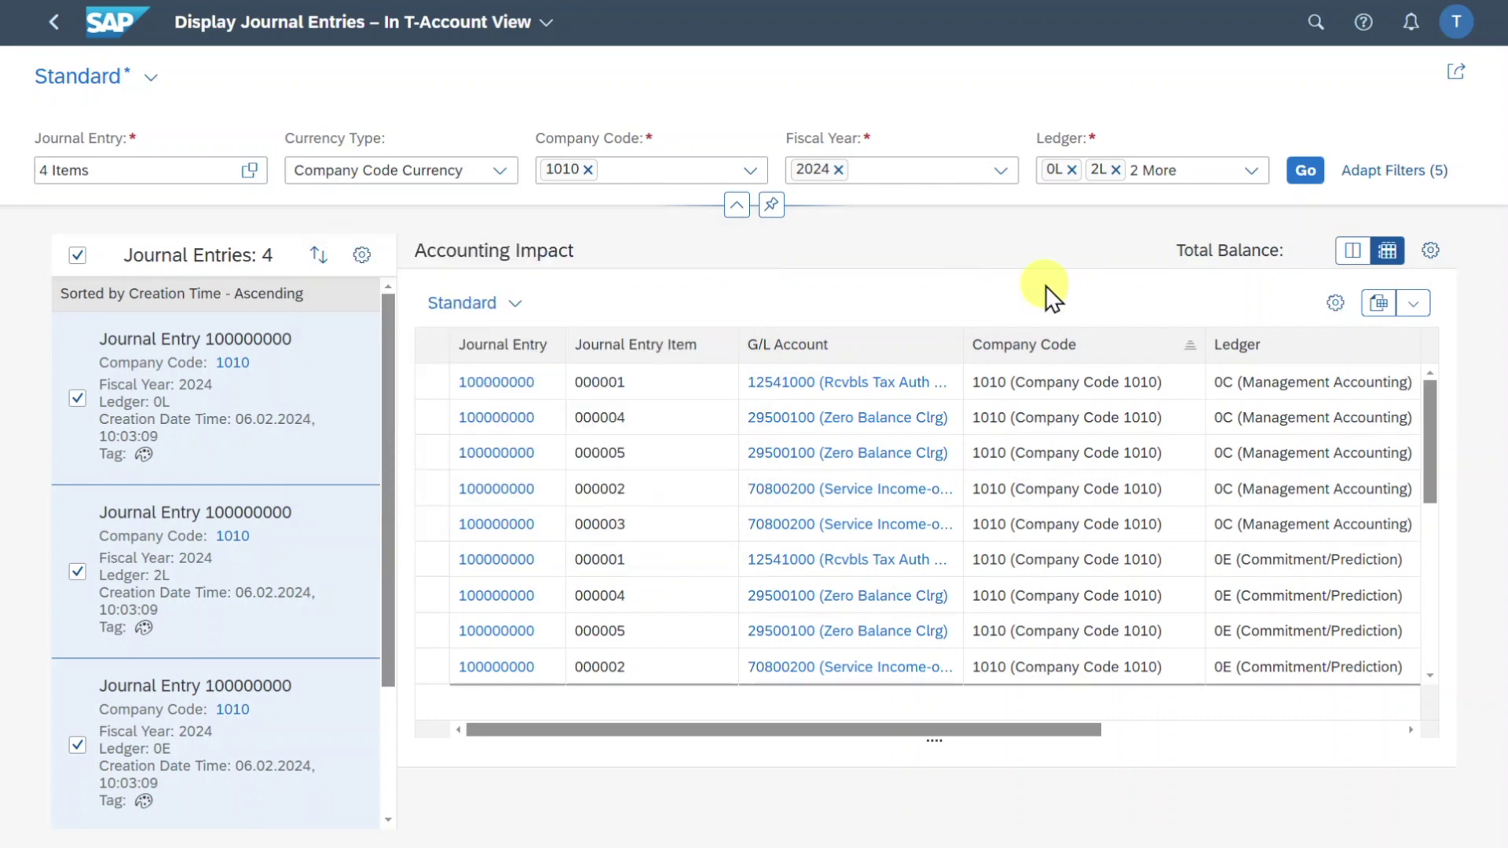
left_click(1431, 251)
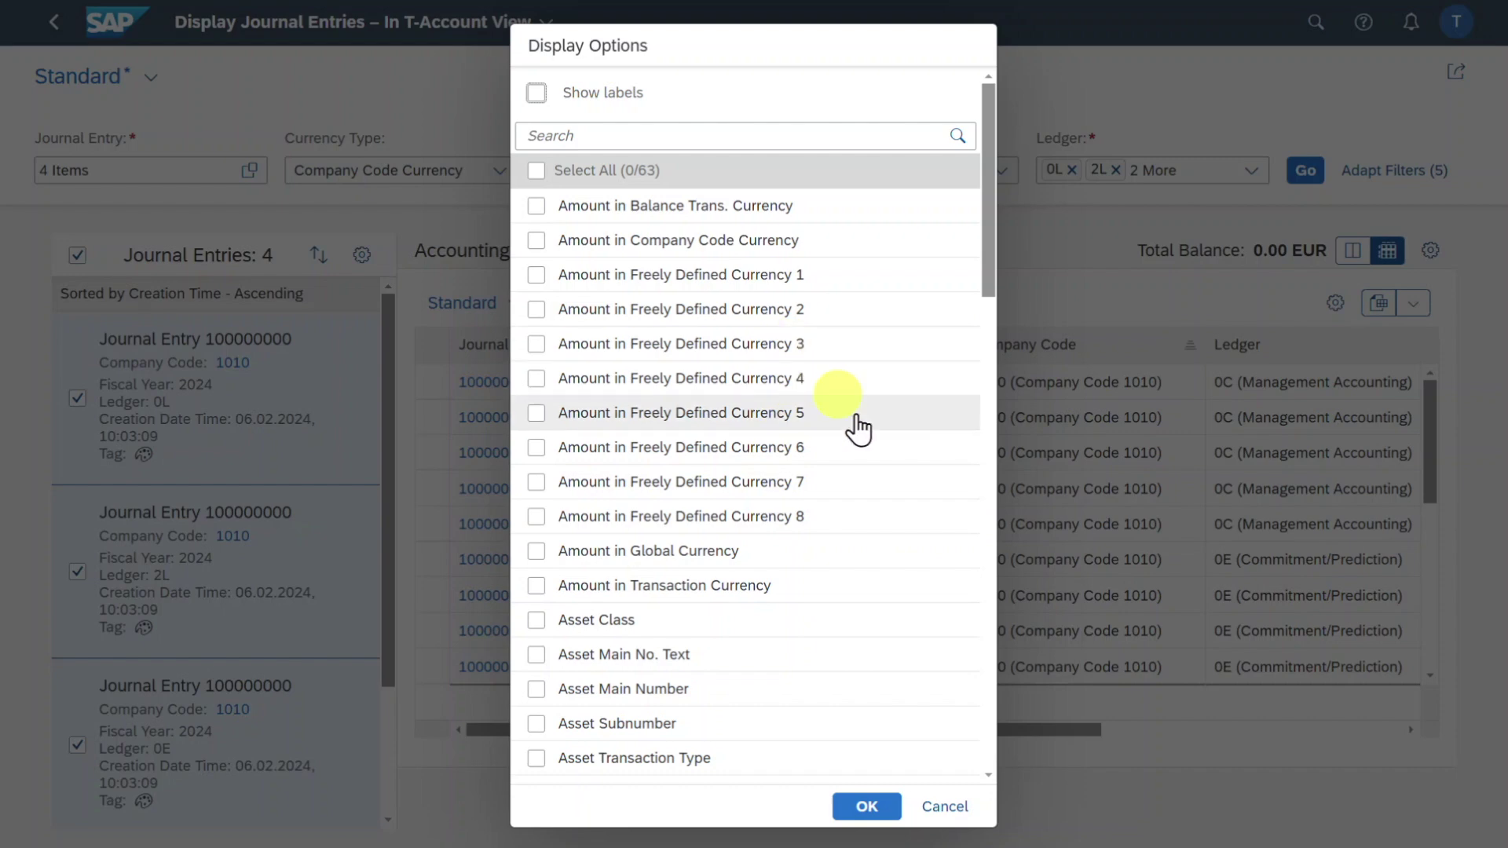
Switch the accounting impact to T-account cards and enable all 63 display fields.
left_click(945, 806)
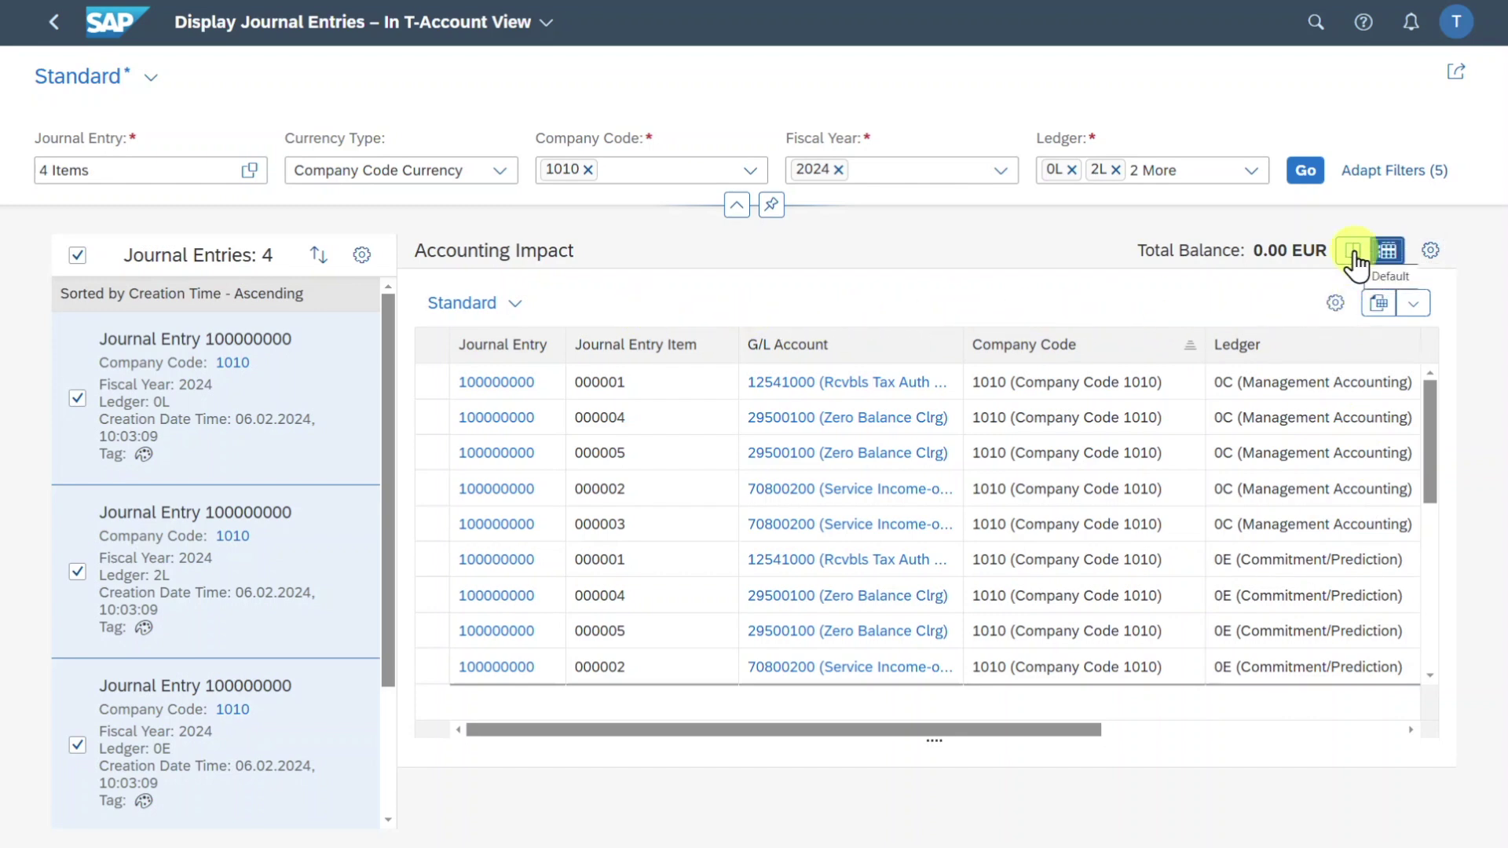
left_click(1353, 251)
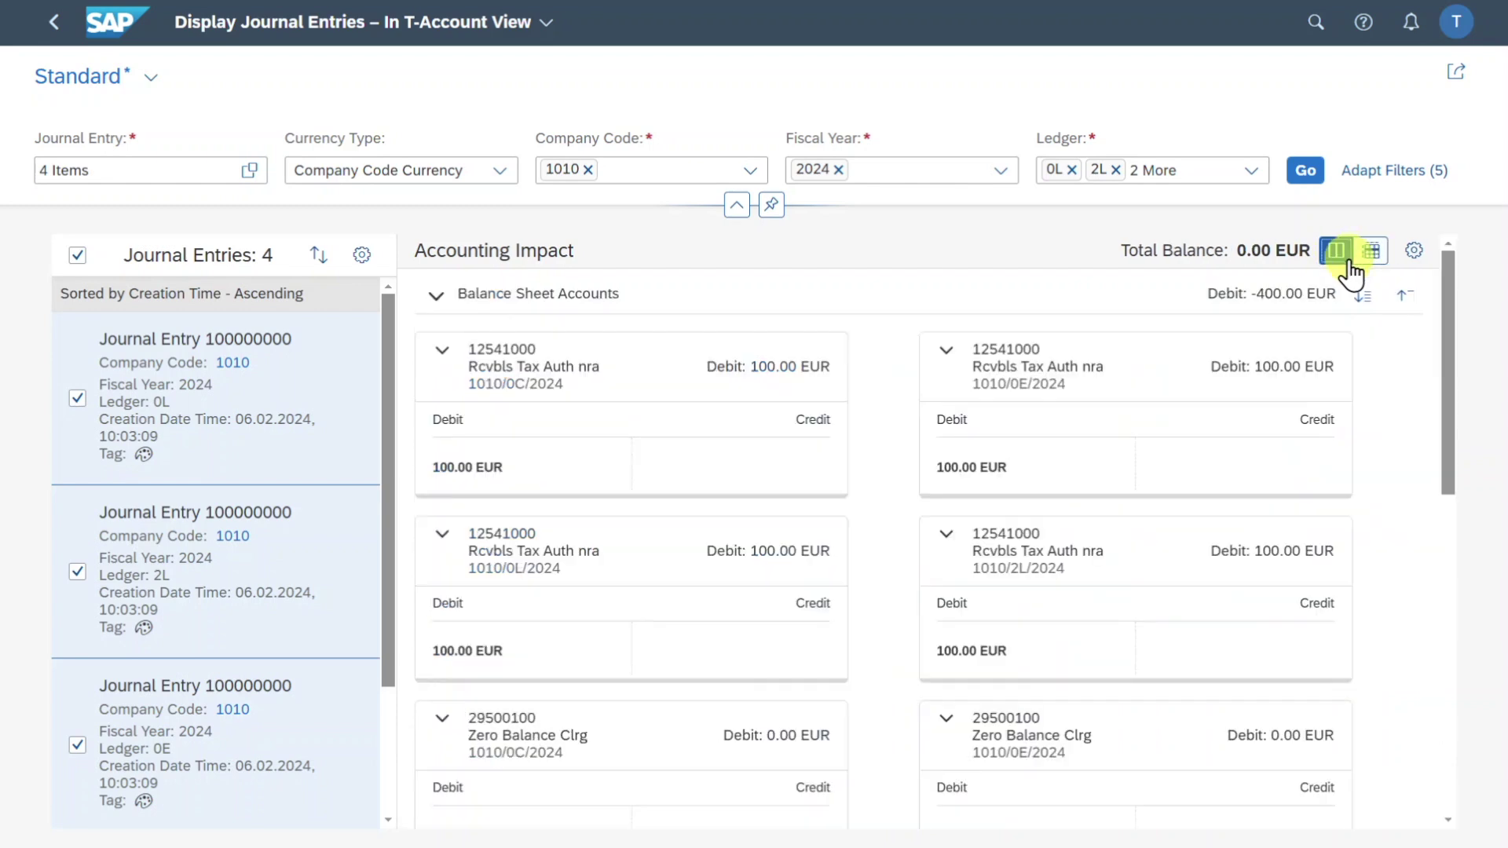
left_click(1414, 252)
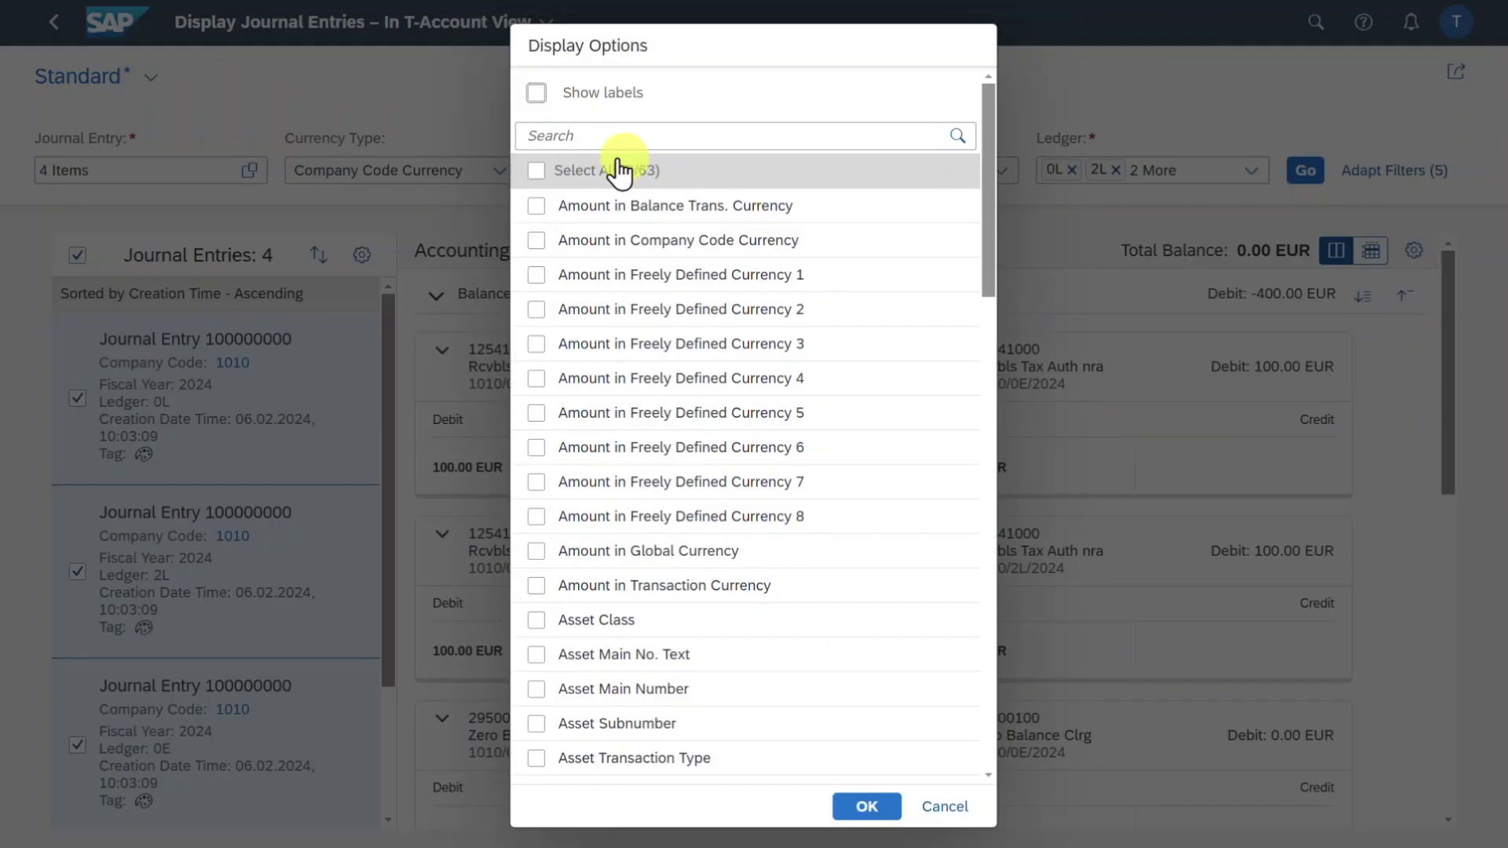
left_click(536, 171)
left_click(867, 807)
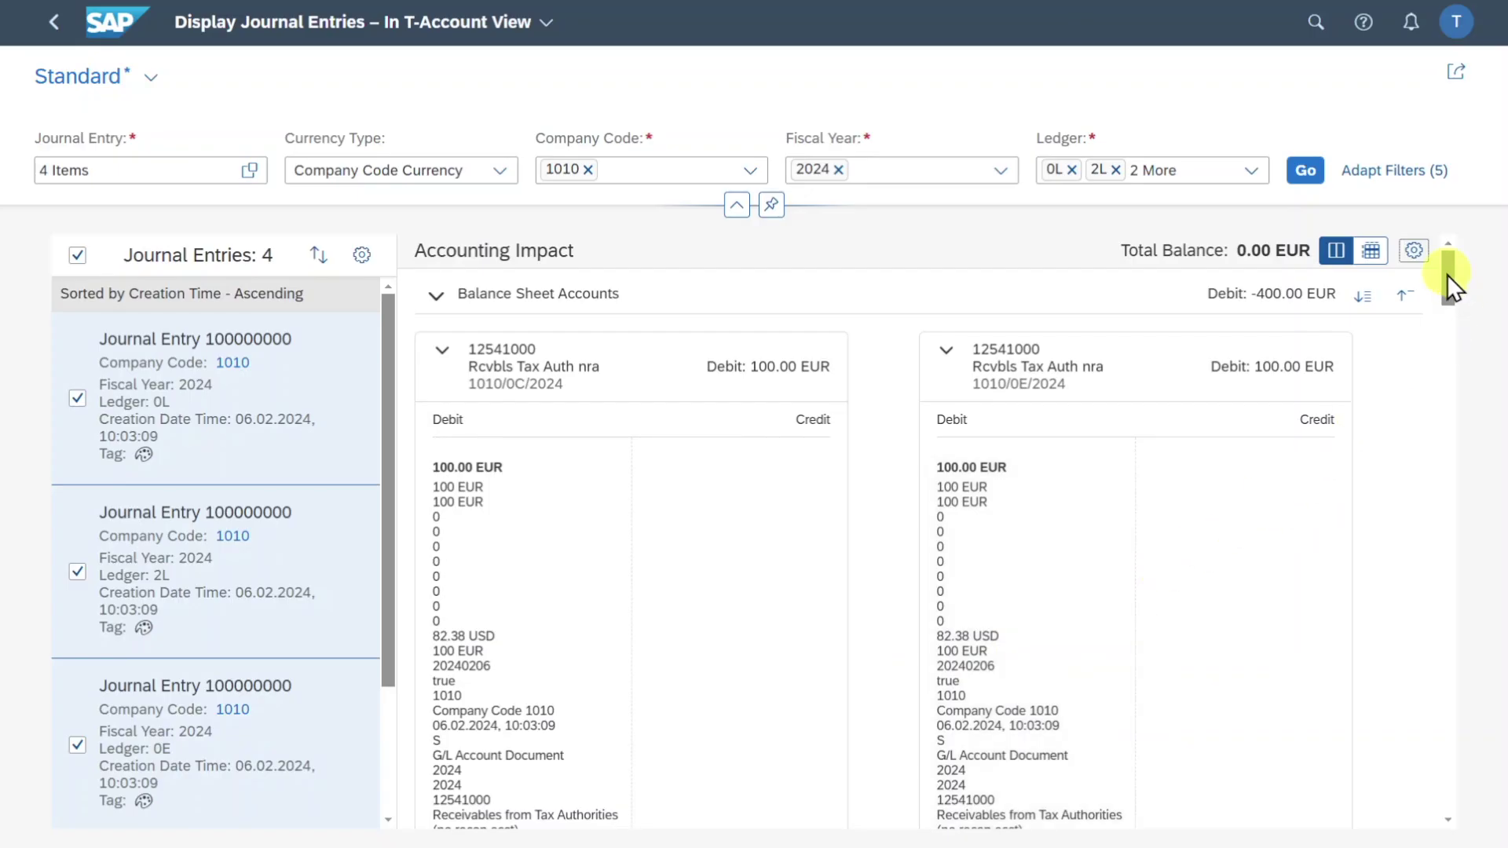
mouse_move(1447, 275)
left_mouse_down()
mouse_move(1453, 322)
mouse_move(1459, 271)
left_mouse_up()
Switch the accounting impact to the table layout with all 38 columns selected.
left_click(1371, 251)
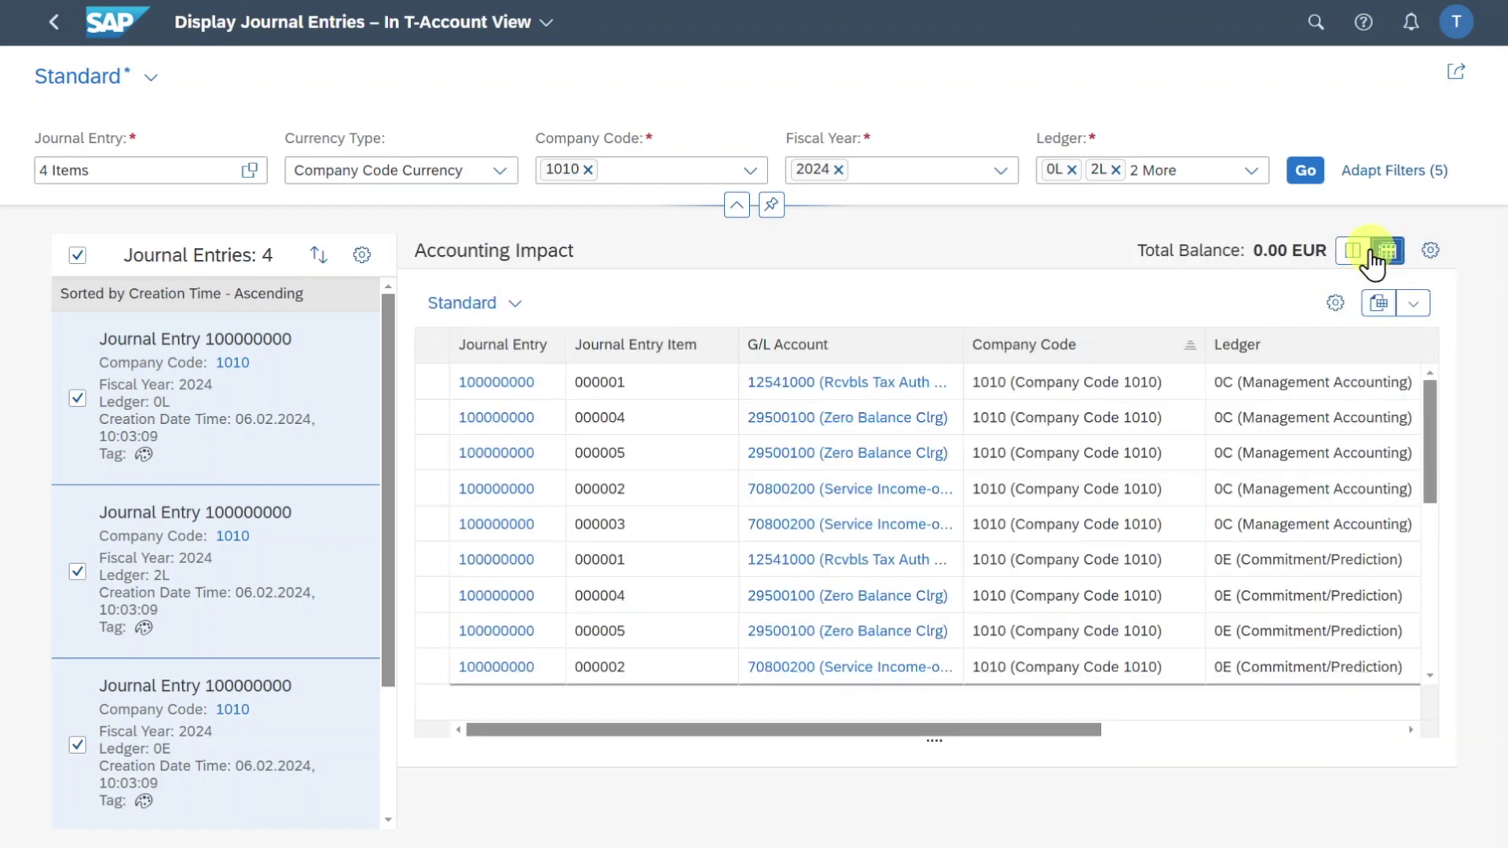
left_click_drag(935, 728, 1336, 307)
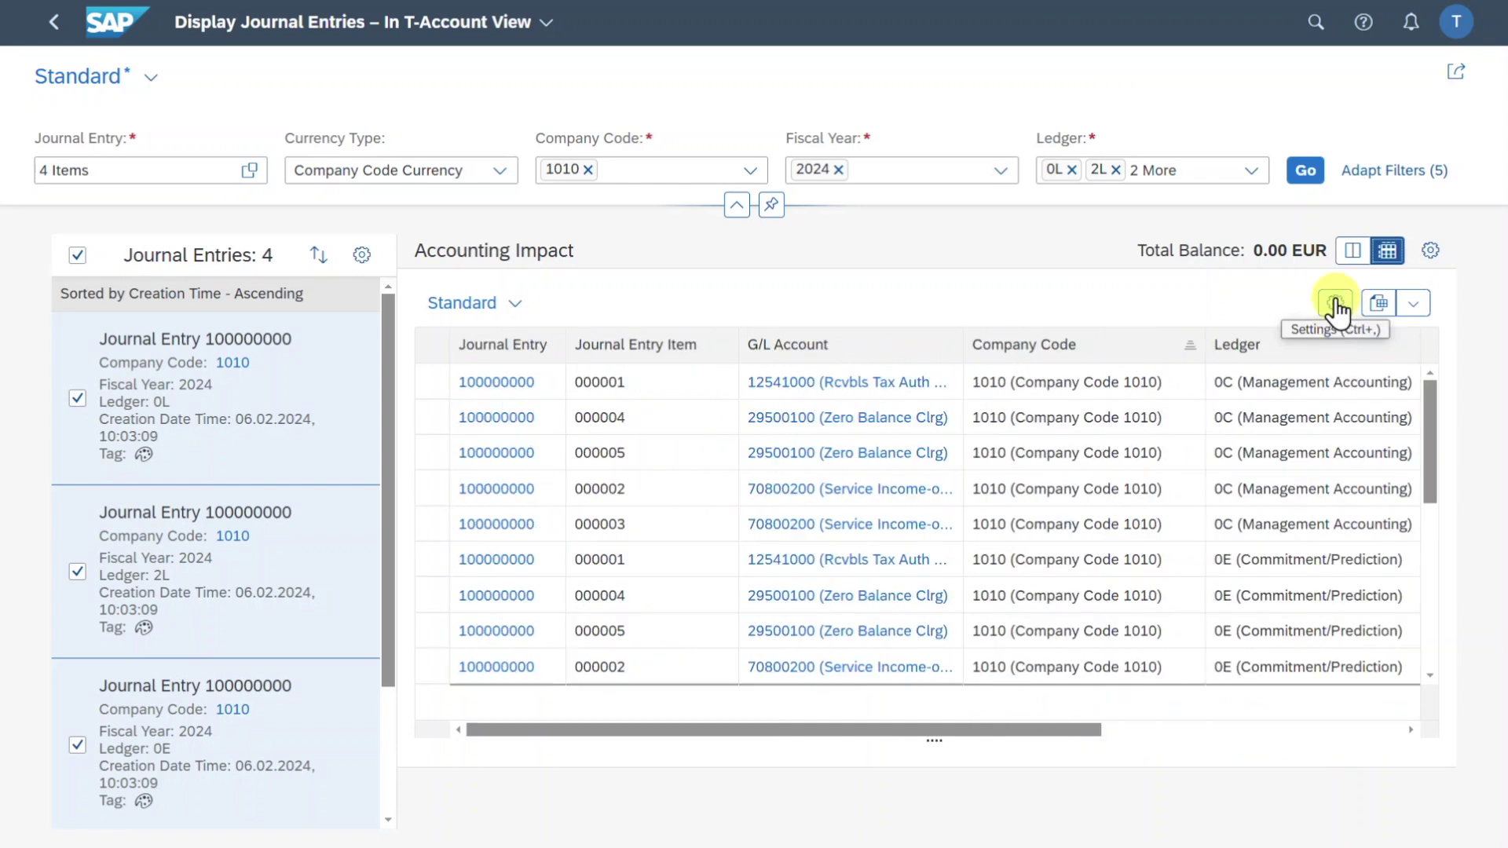
left_click(1333, 307)
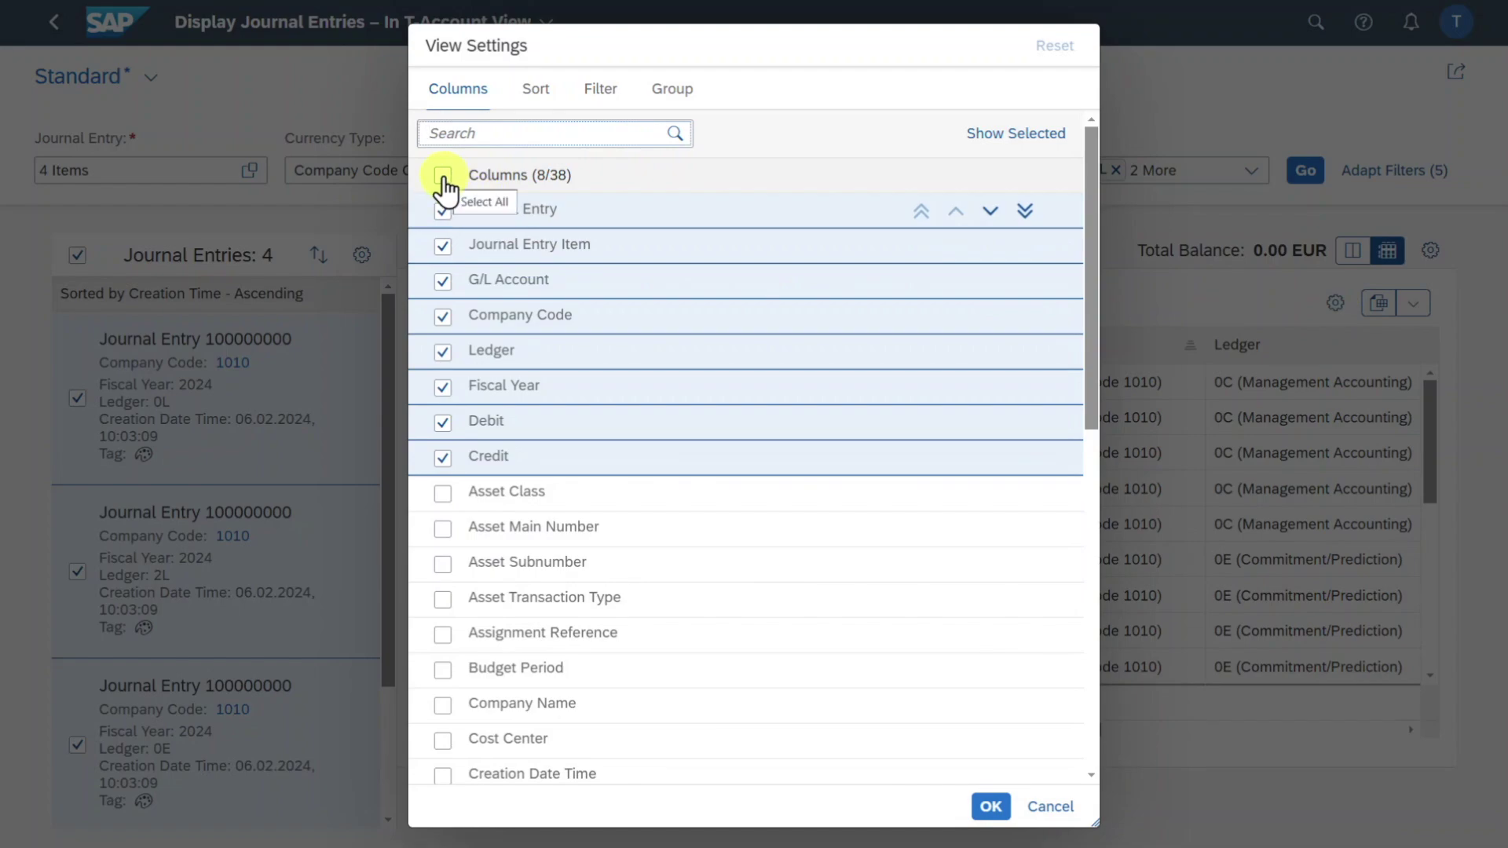
left_click(444, 177)
left_click(991, 807)
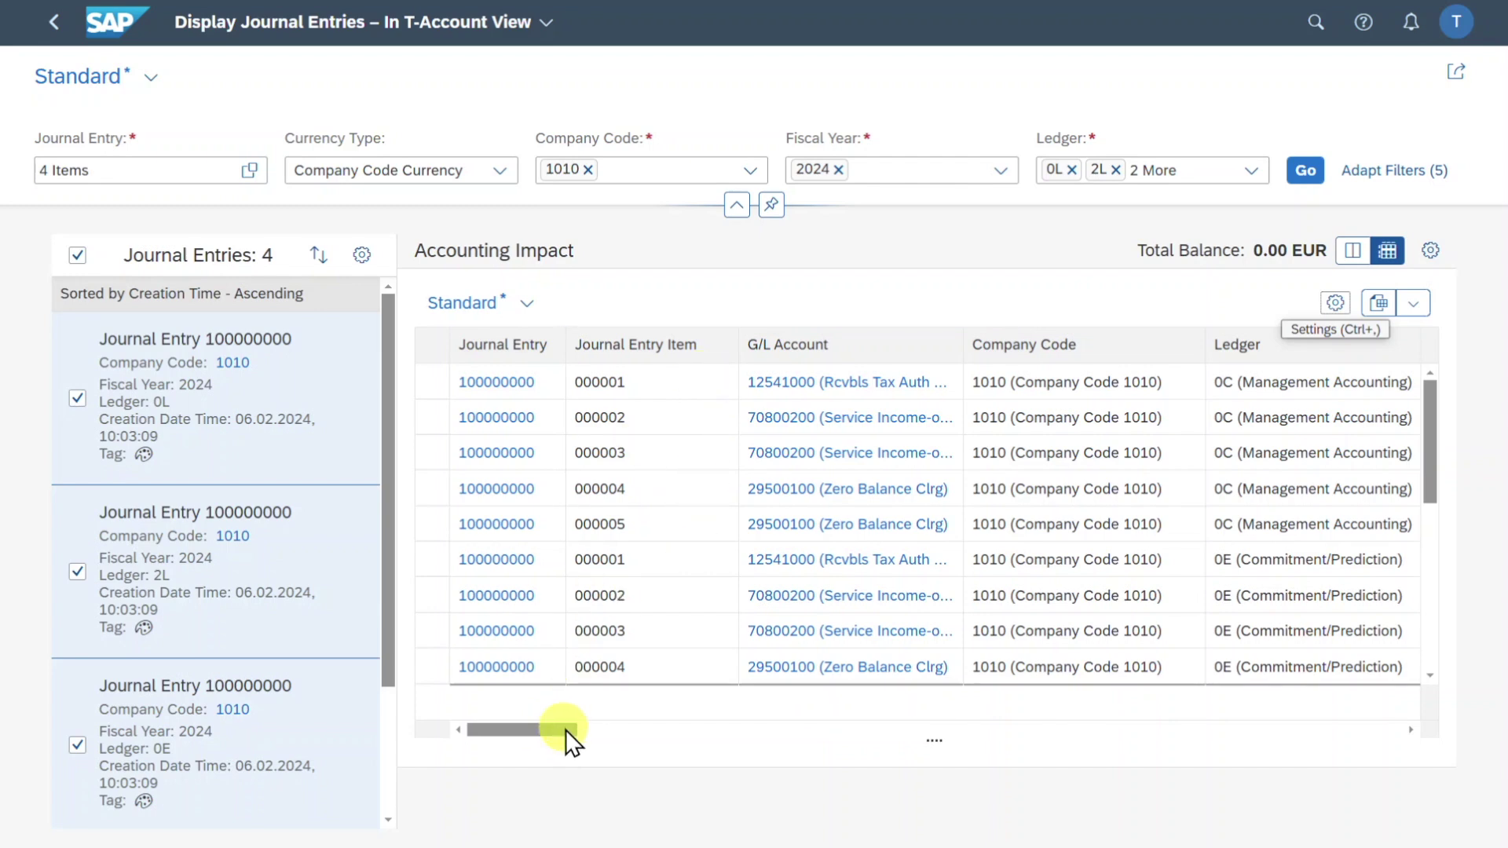
left_click_drag(566, 729, 565, 781)
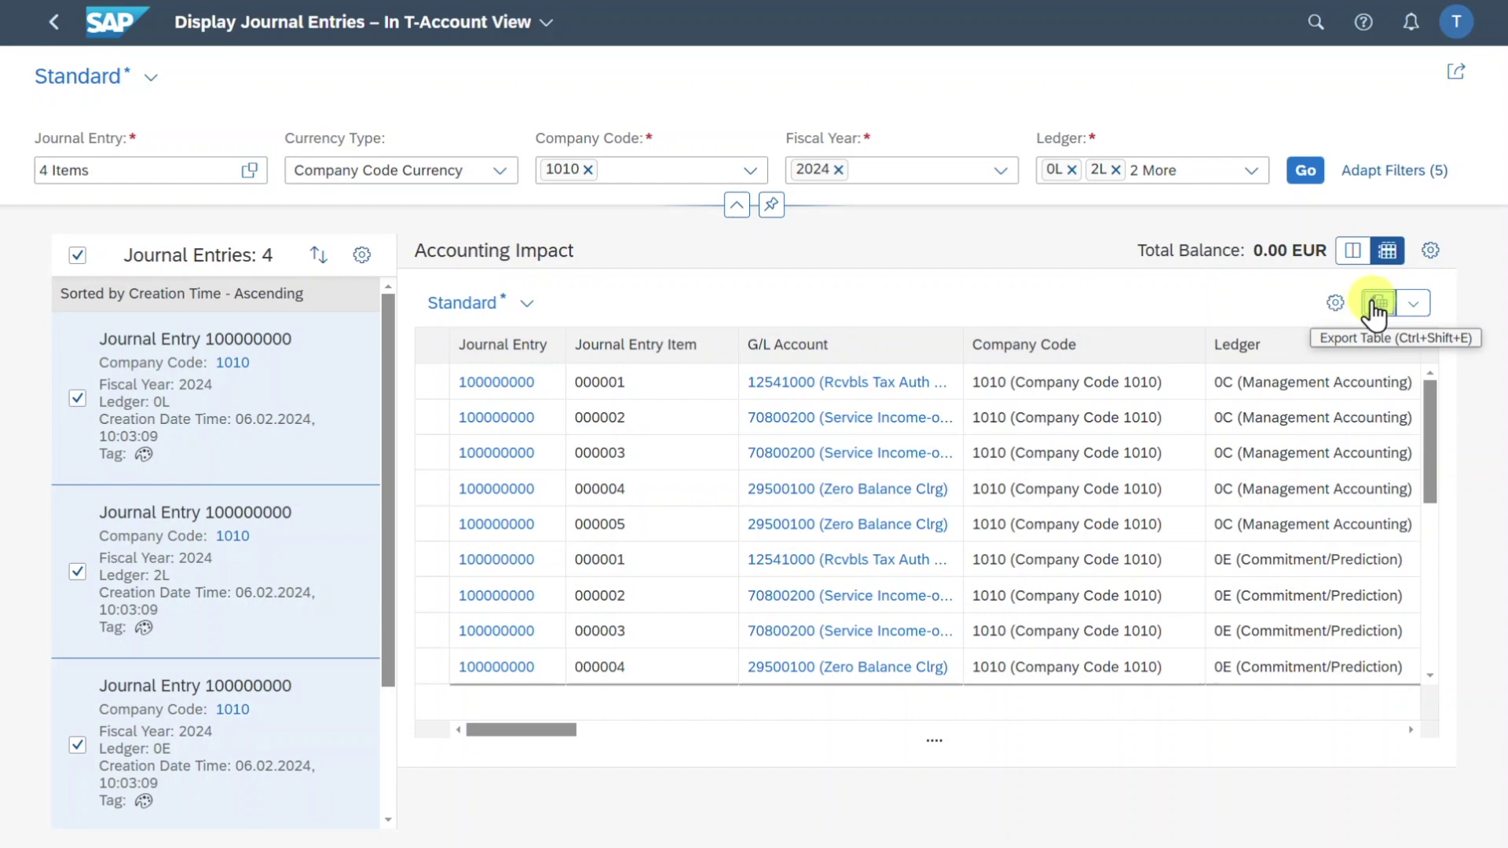
left_click(1414, 309)
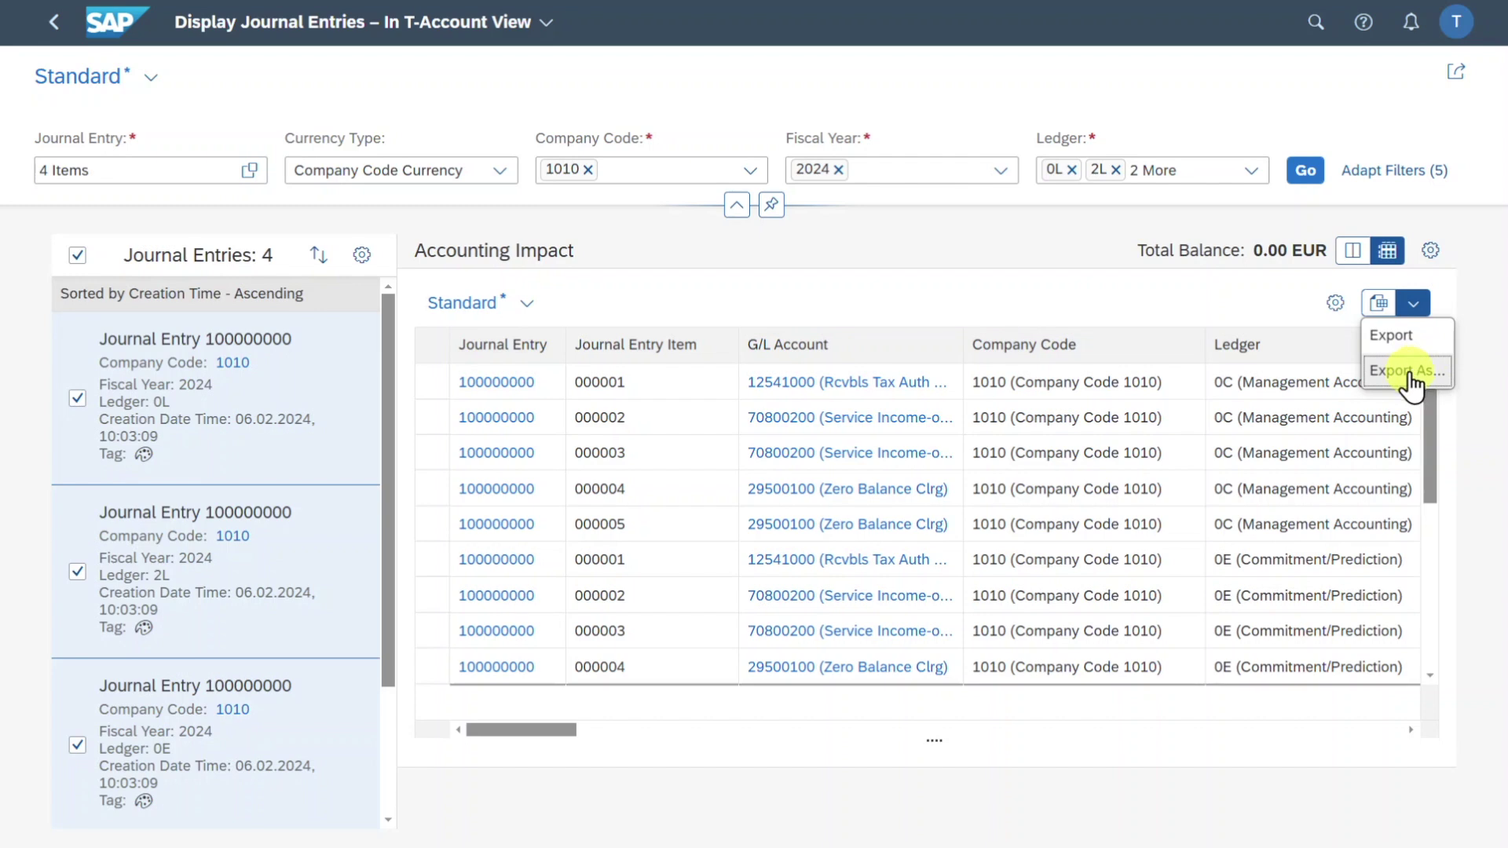
left_click(1457, 270)
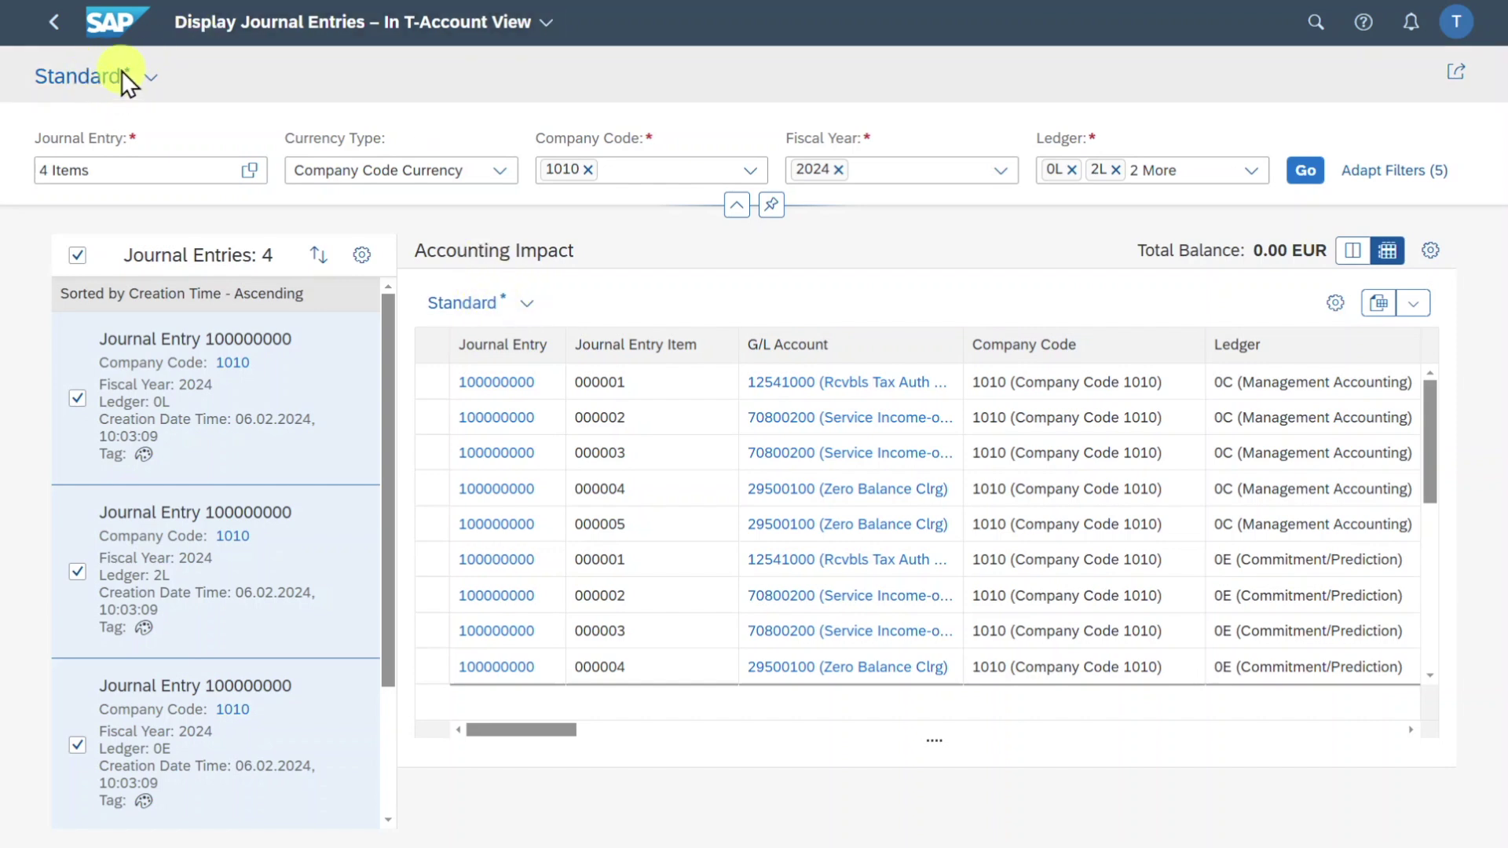
left_click(157, 74)
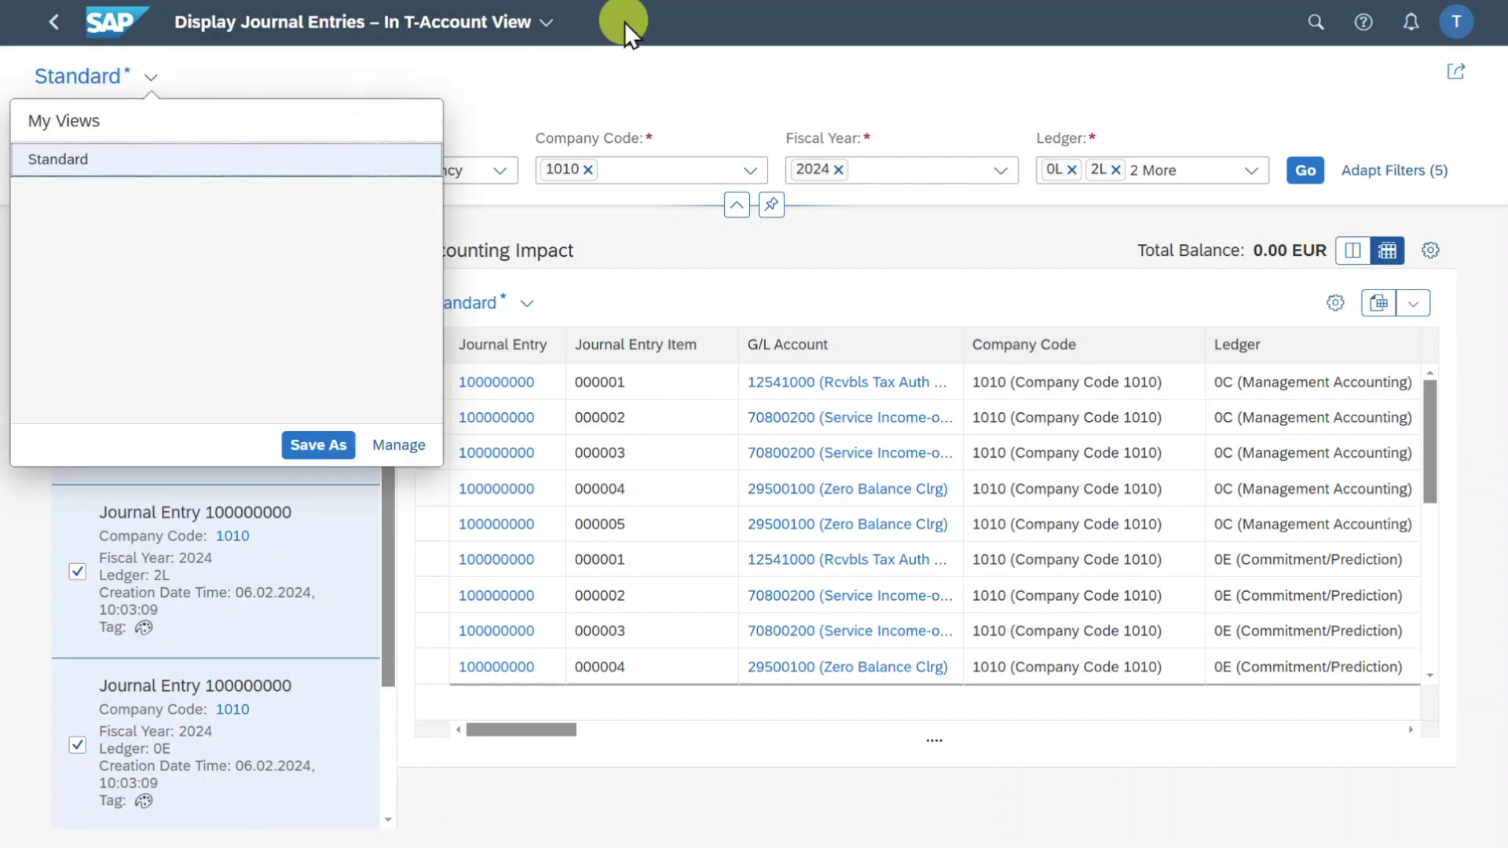
left_click(342, 102)
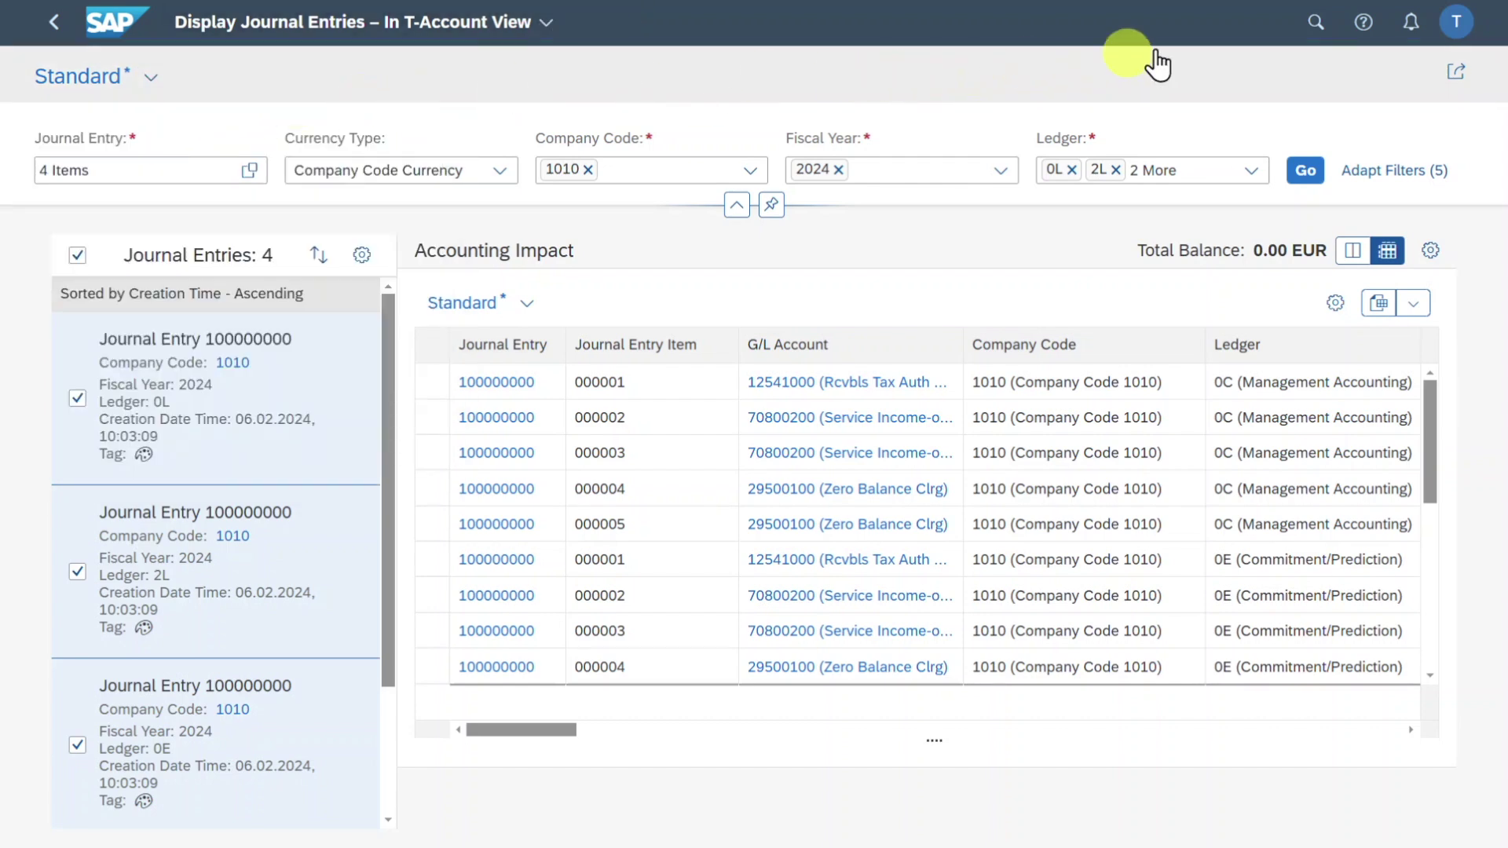
left_click(146, 78)
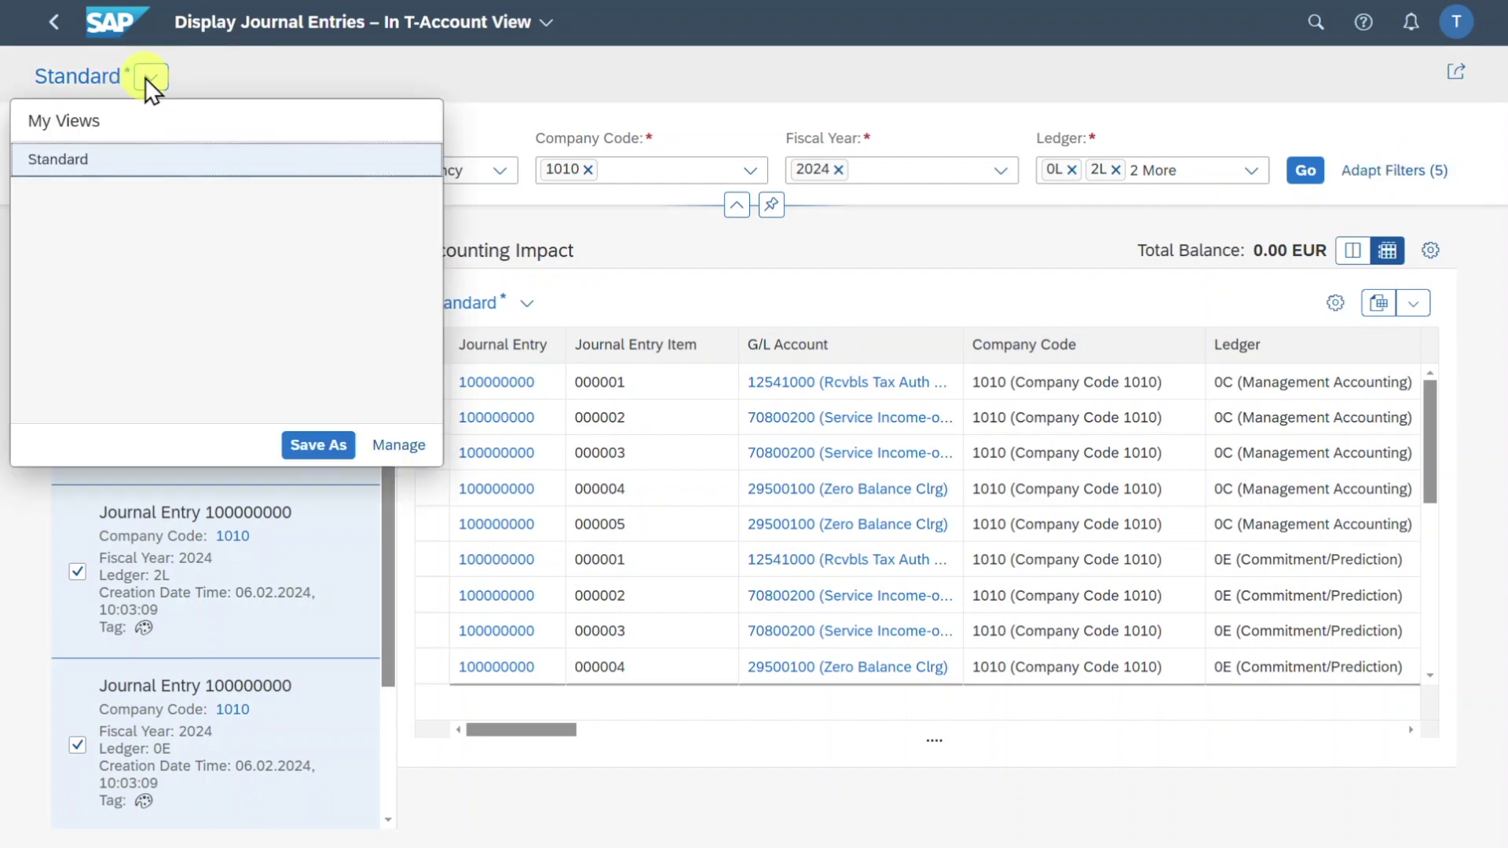
left_click(334, 446)
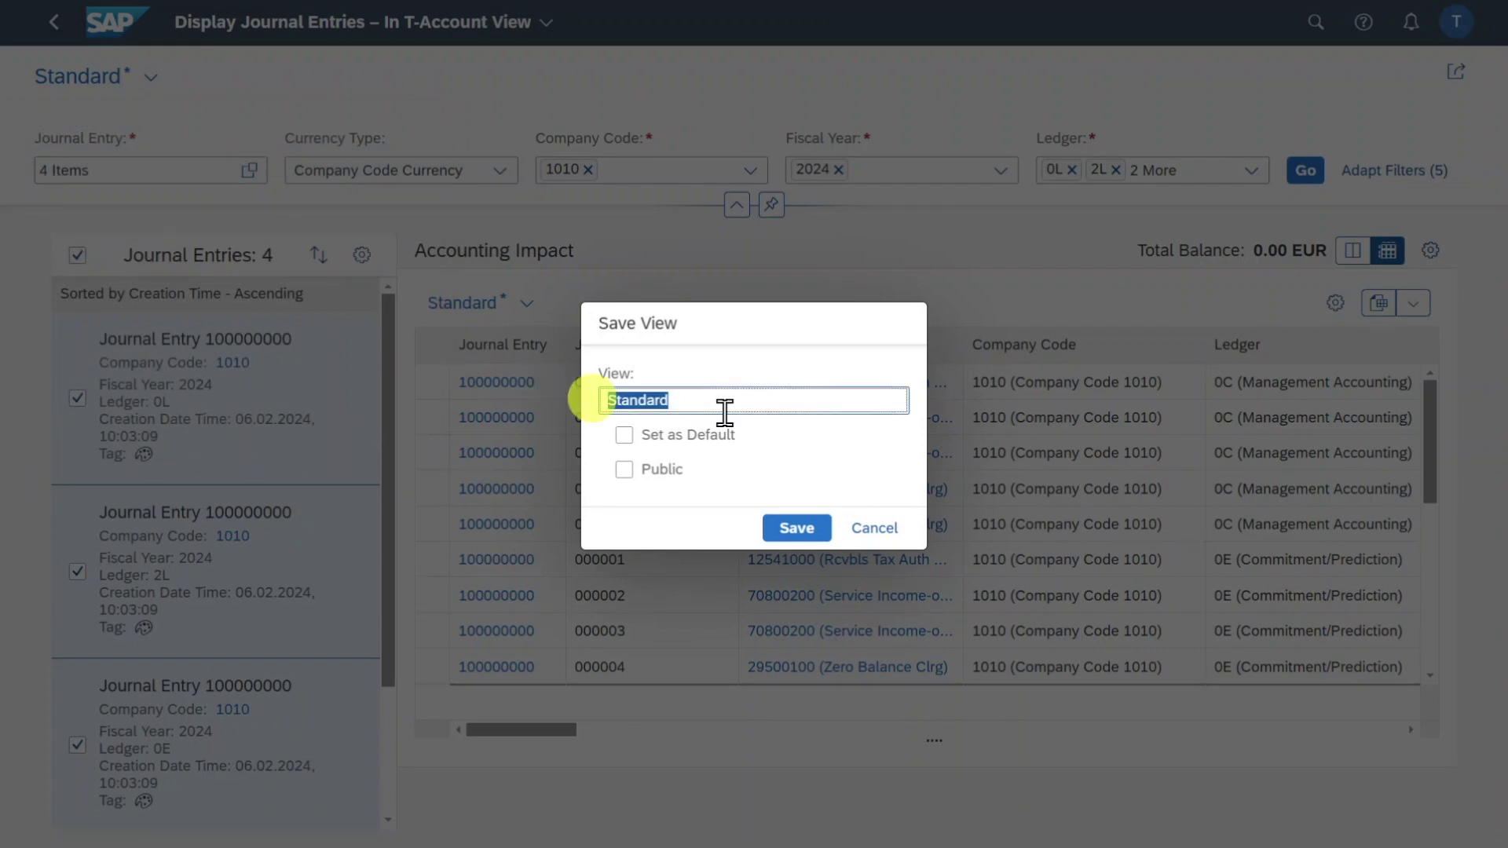
type("Custom View")
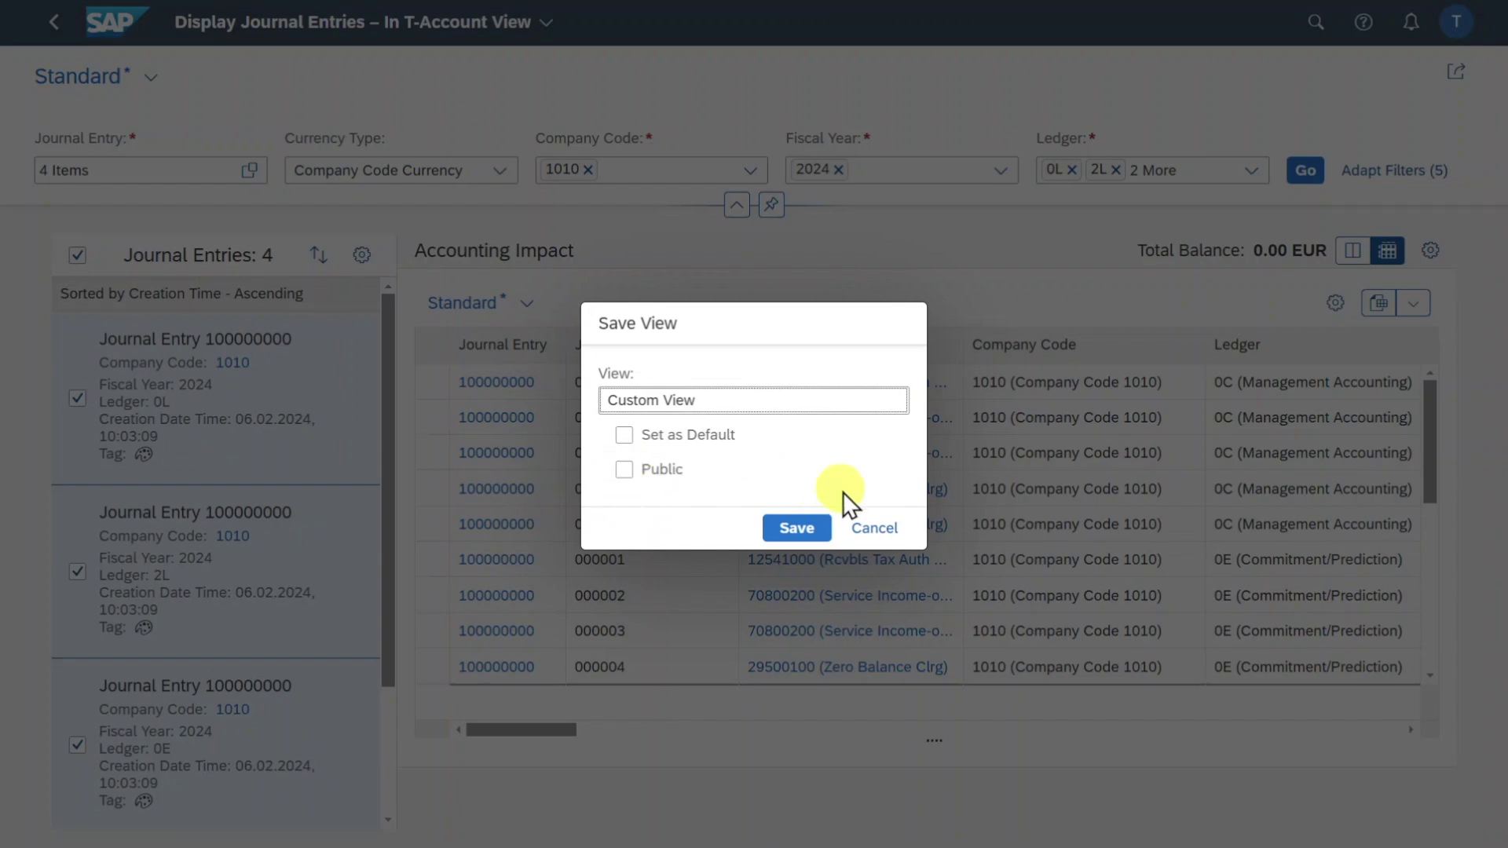
left_click(865, 531)
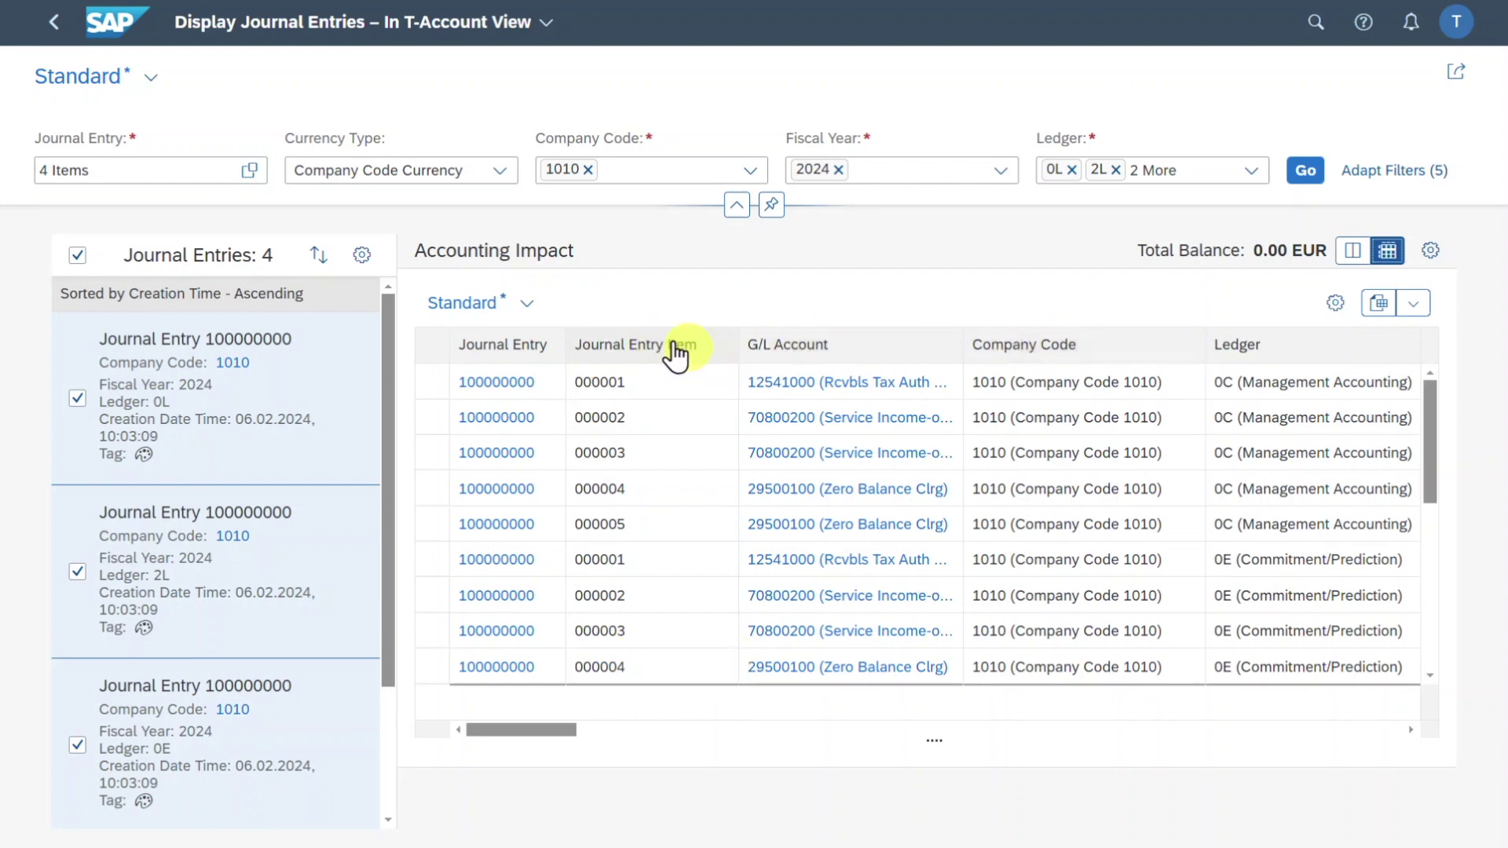
left_click(530, 303)
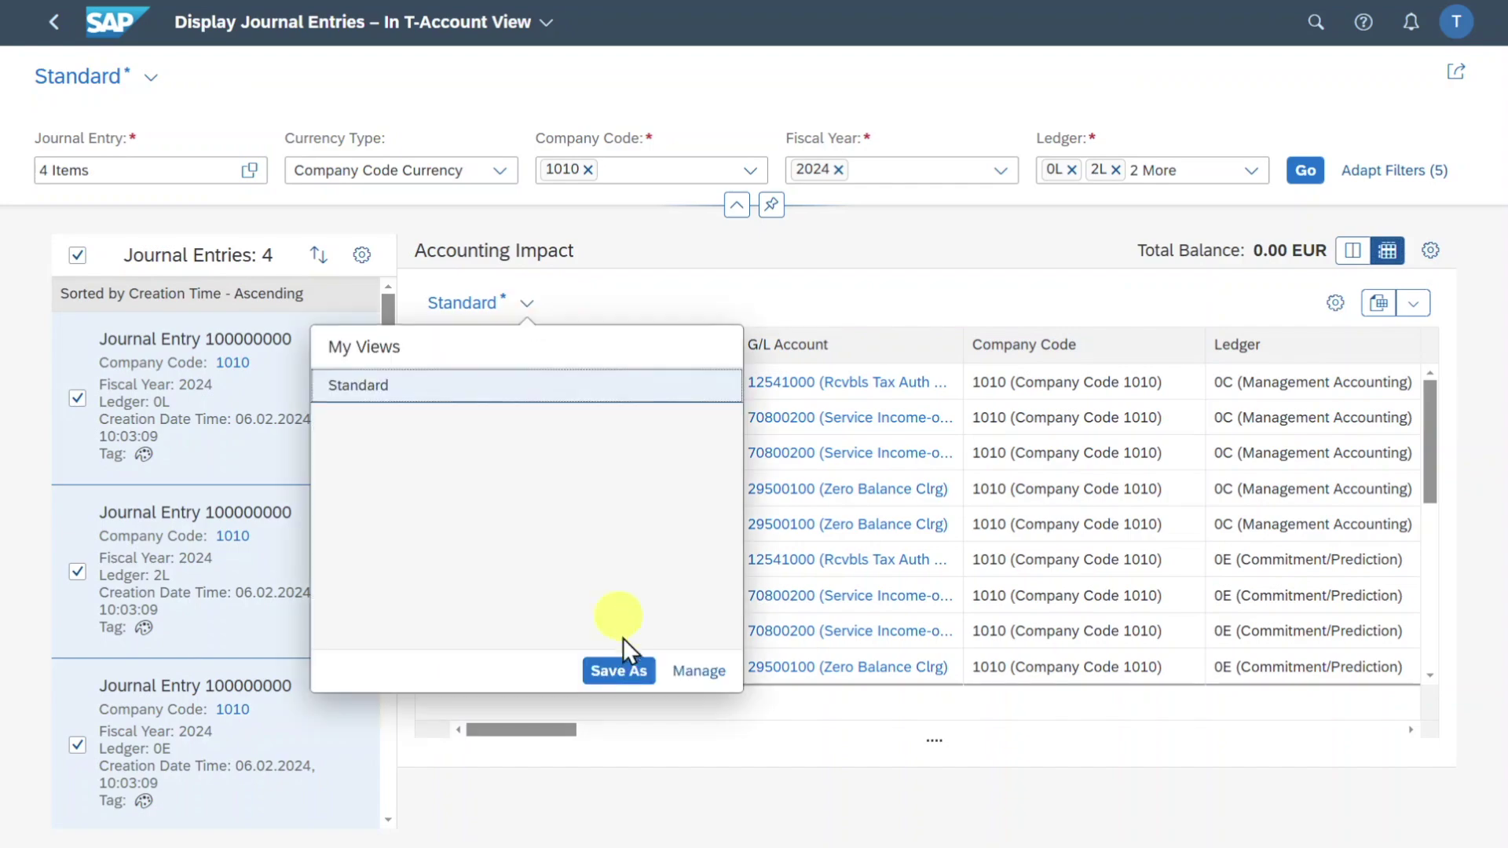
left_click(622, 674)
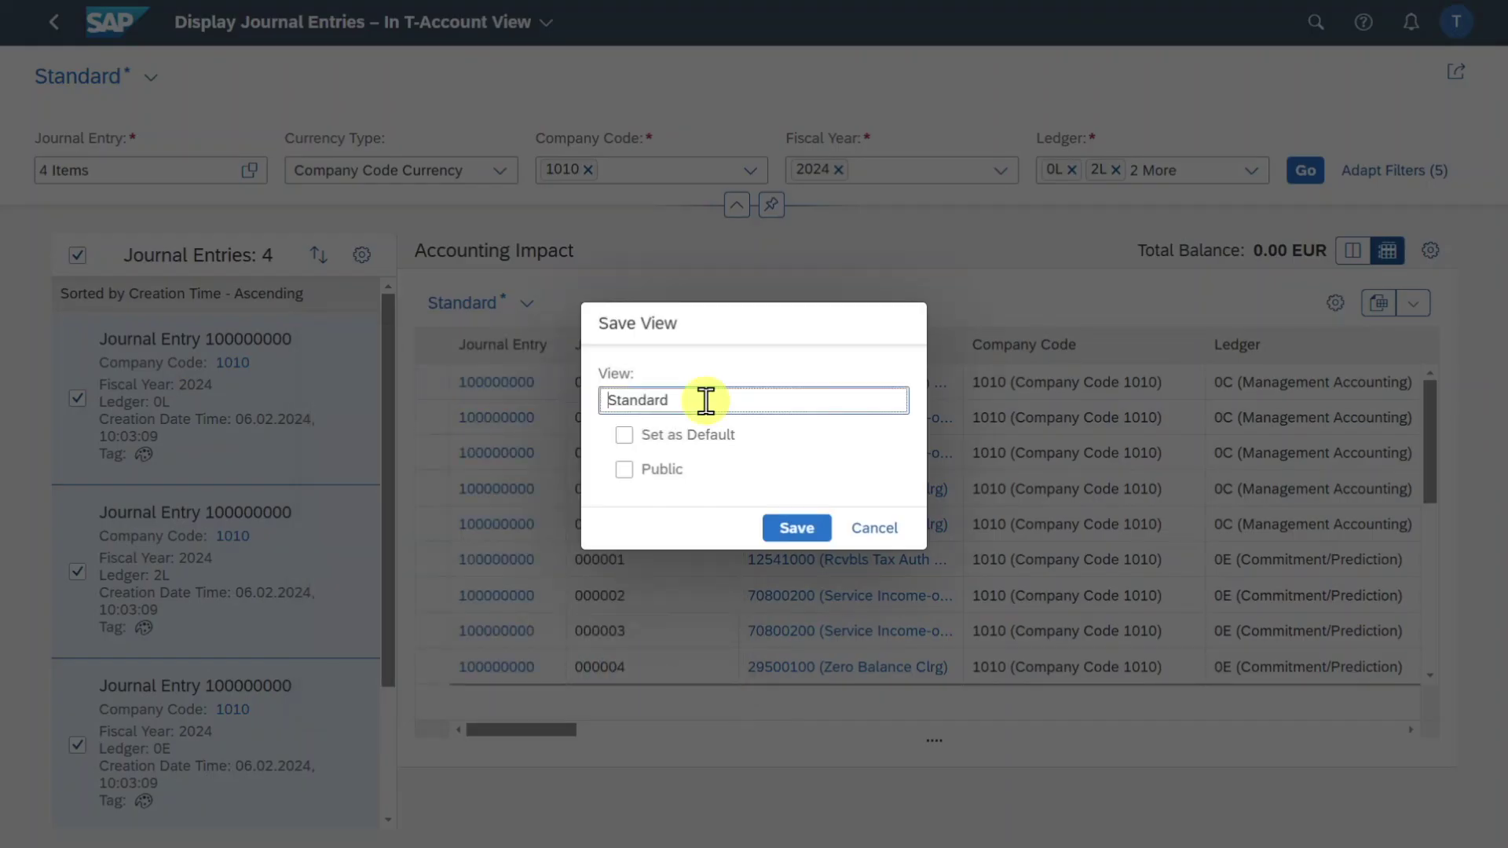
left_click(874, 528)
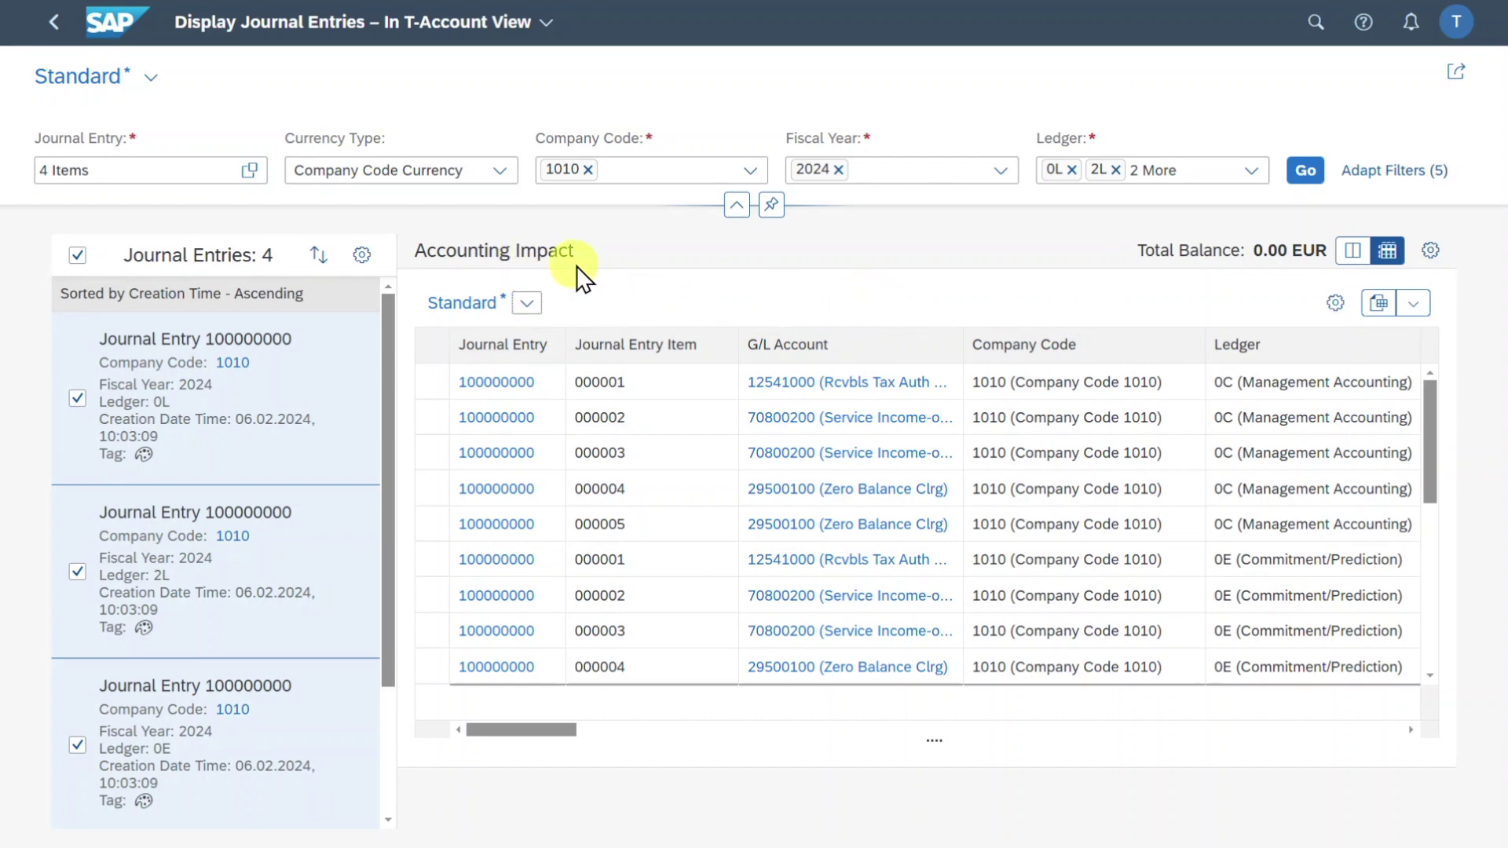
Switch the accounting impact to T-account cards for accounts 12541000 and 29500100, then dismiss Send Email sharing.
left_click(1349, 250)
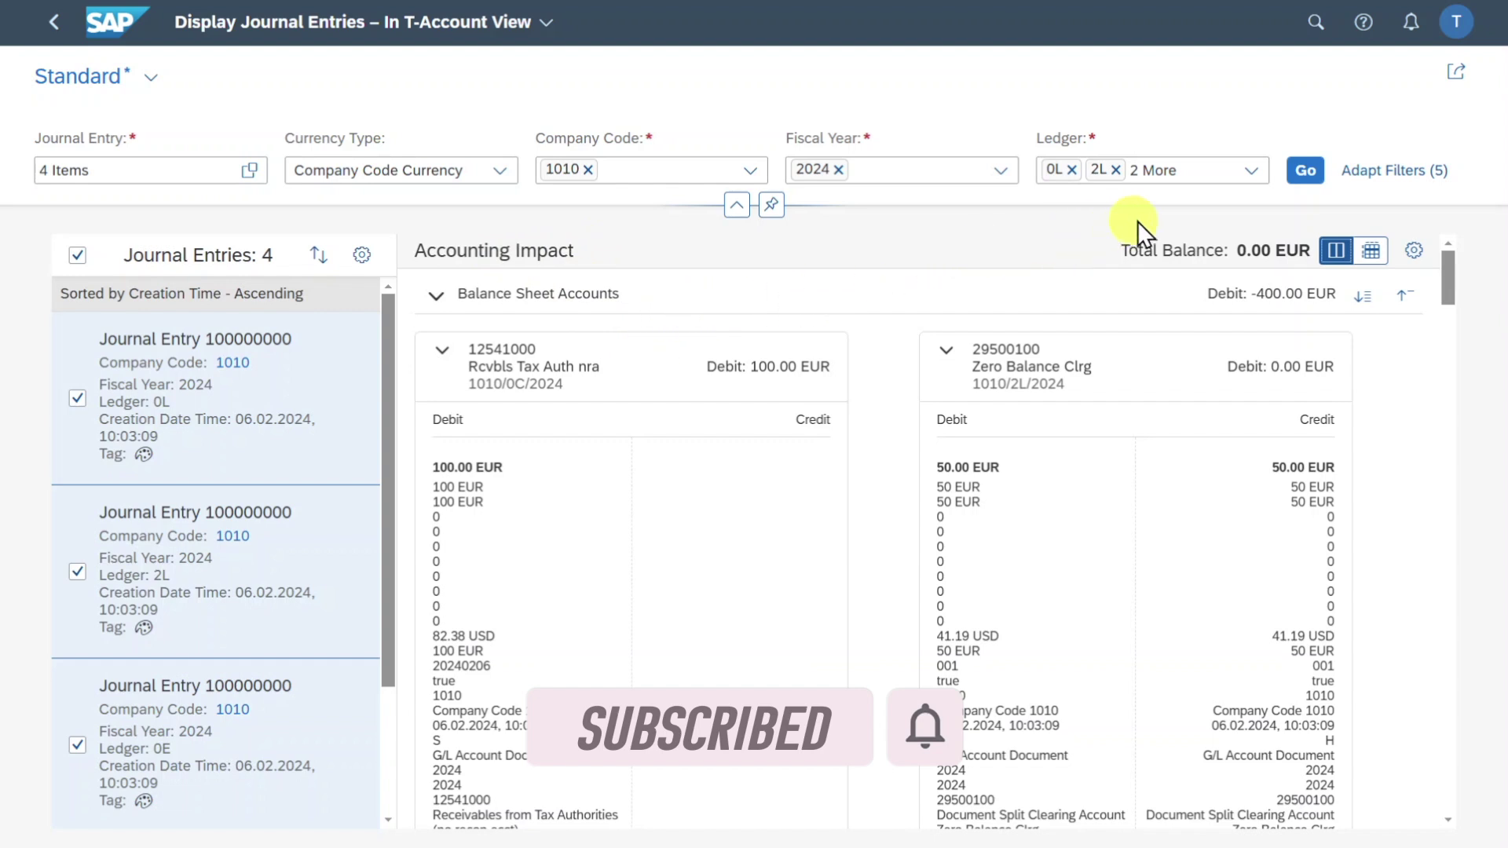
left_click(1455, 73)
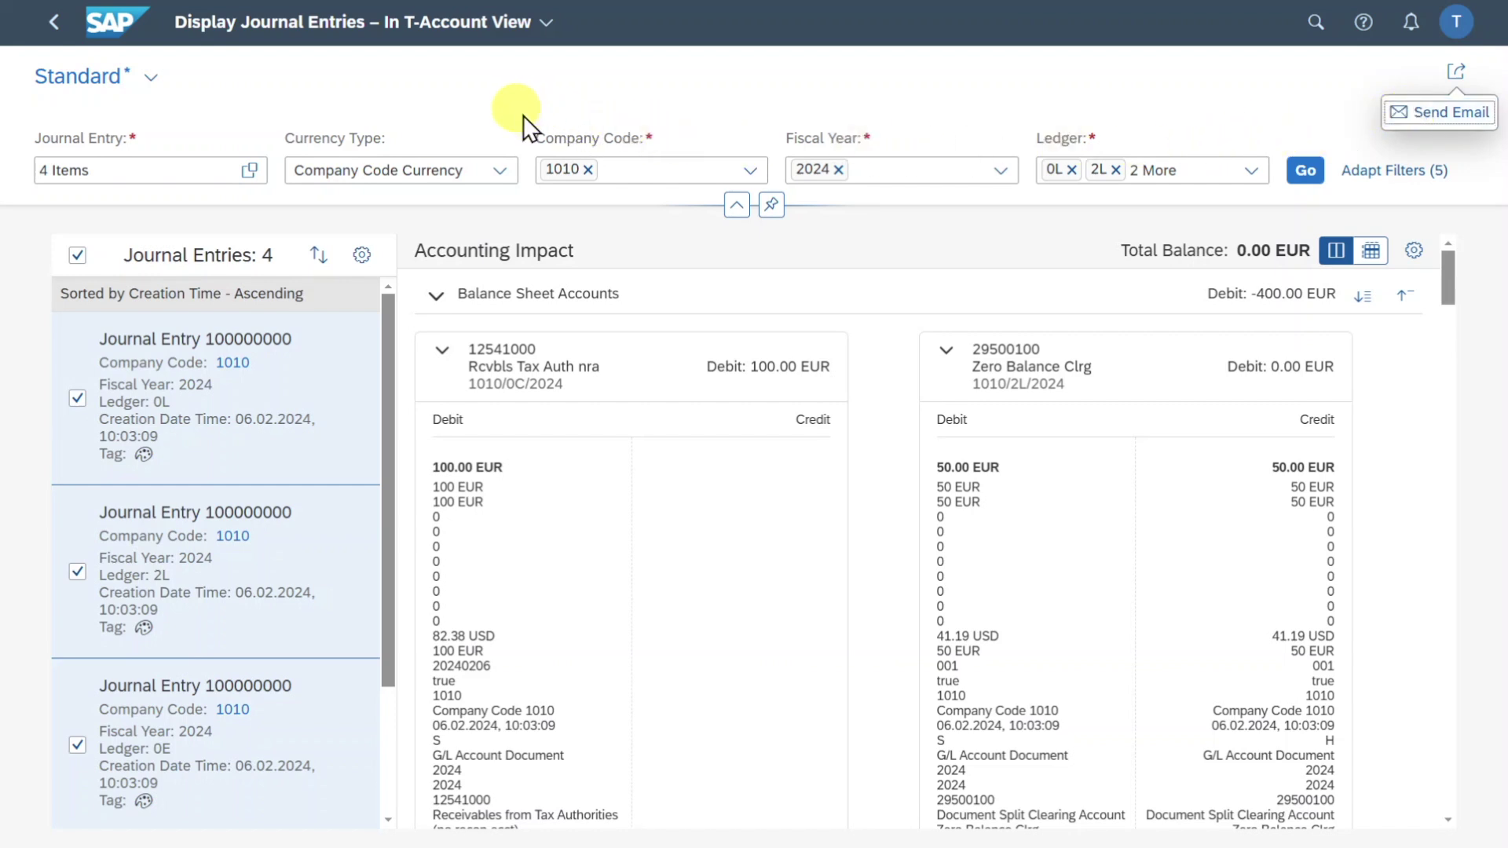
left_click(923, 243)
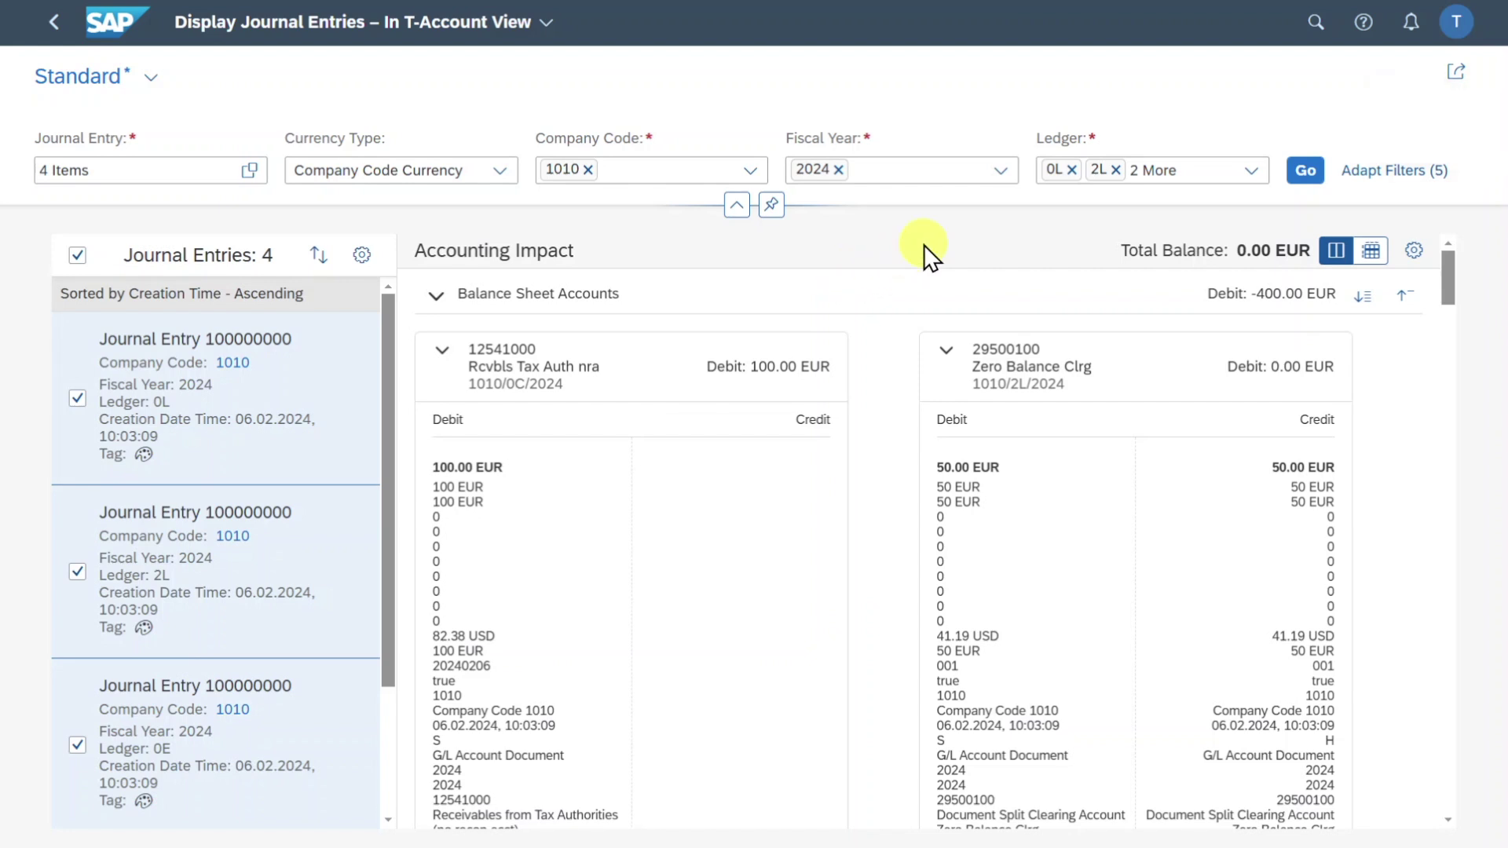